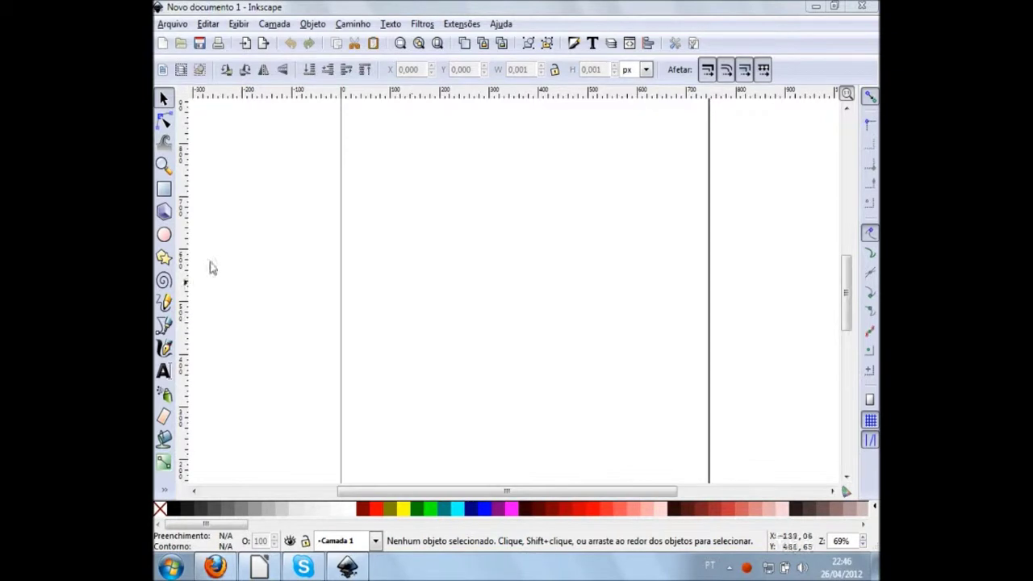
Step: Draw a rectangle across the middle of the page with a black fill and outline
left_click(164, 189)
left_click_drag(369, 248, 656, 421)
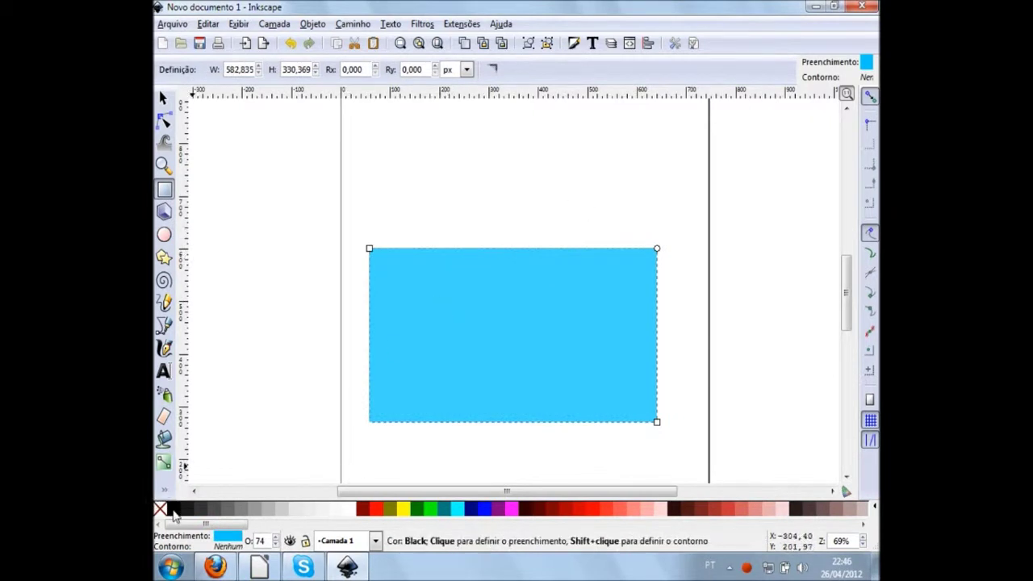
left_click(174, 511)
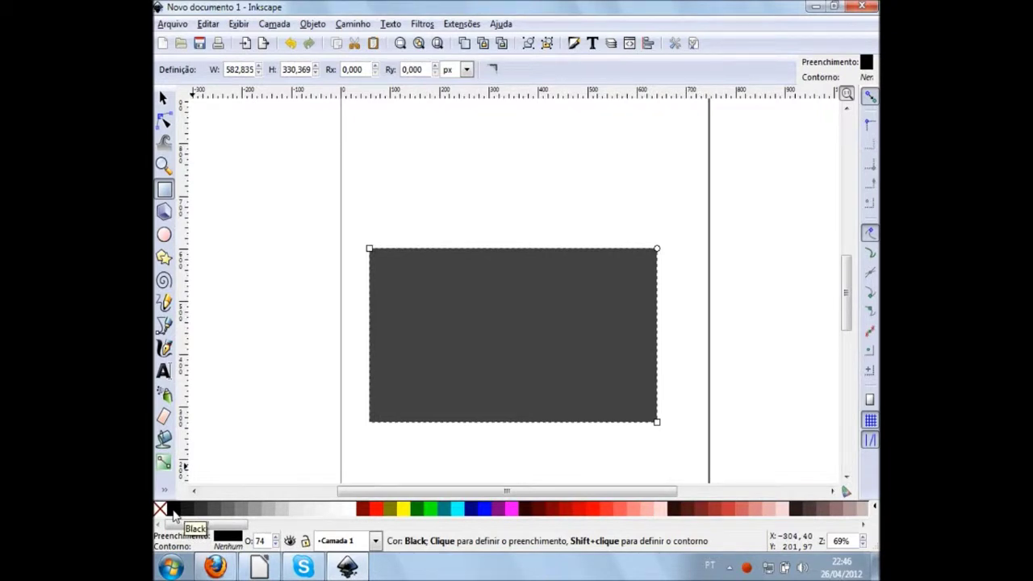
left_click(173, 512, "shift")
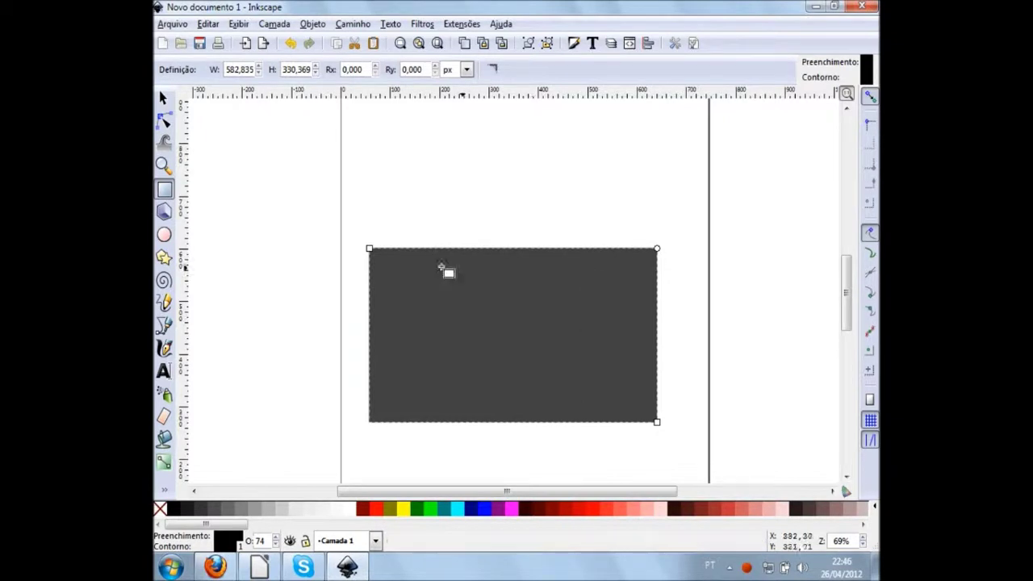
Step: Raise the black rectangle's opacity from 74 to 100% in Fill and Stroke
key("ctrl+shift+f")
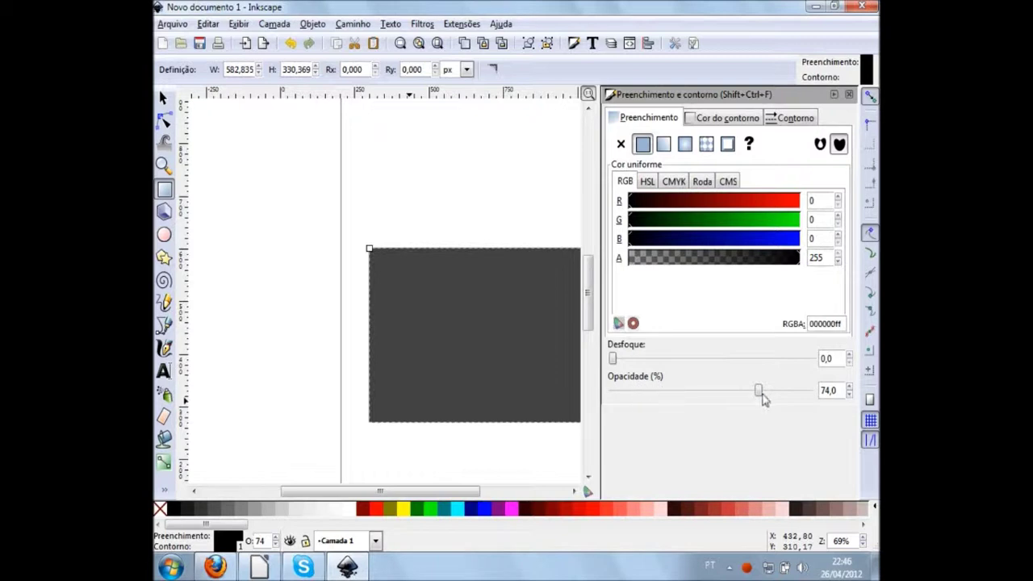
left_click_drag(758, 396, 826, 399)
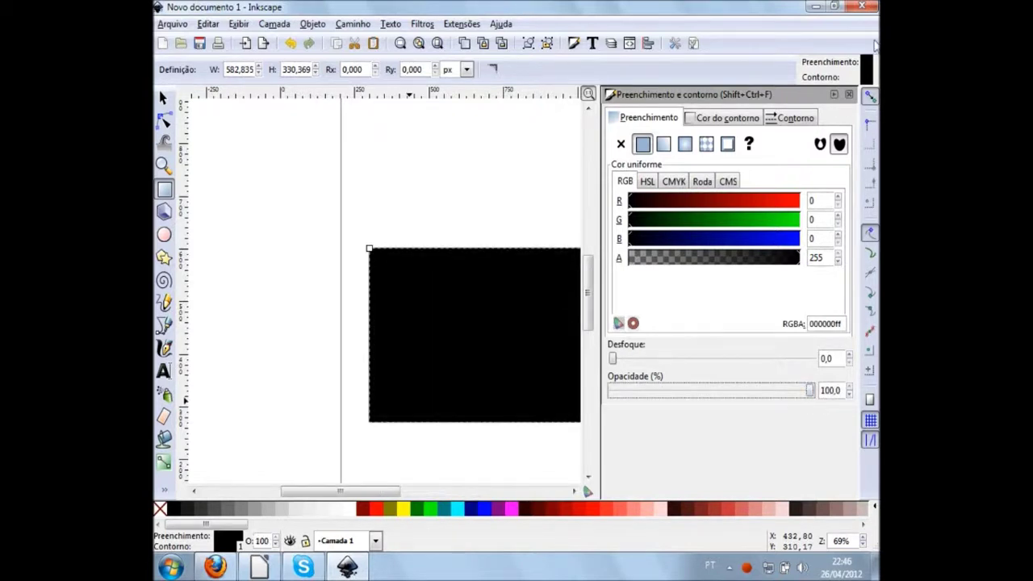
left_click(849, 95)
key("Escape")
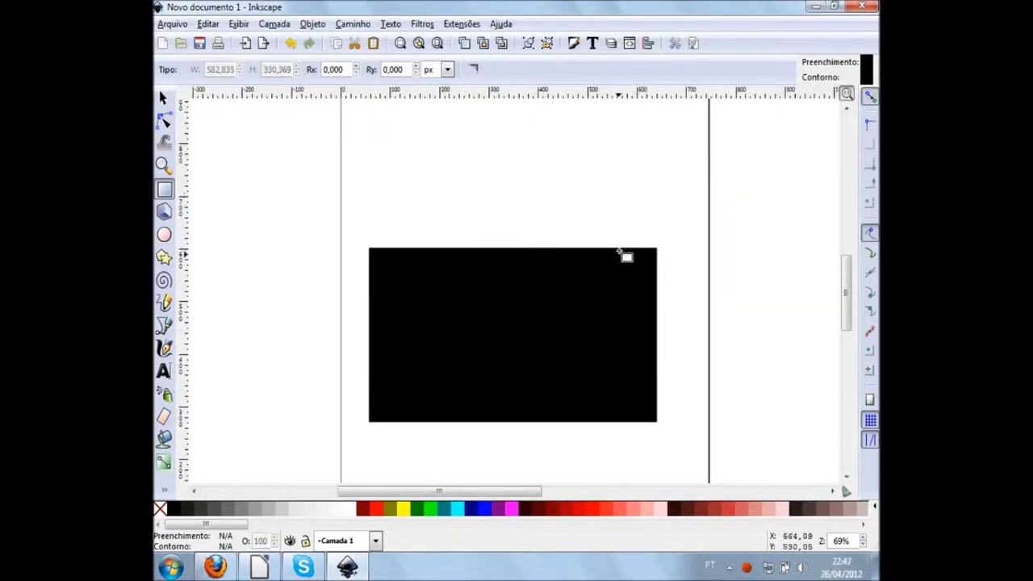
Step: Try several palette swatches, then fill the rectangle with blue #0088AA
key("s")
left_click(452, 322)
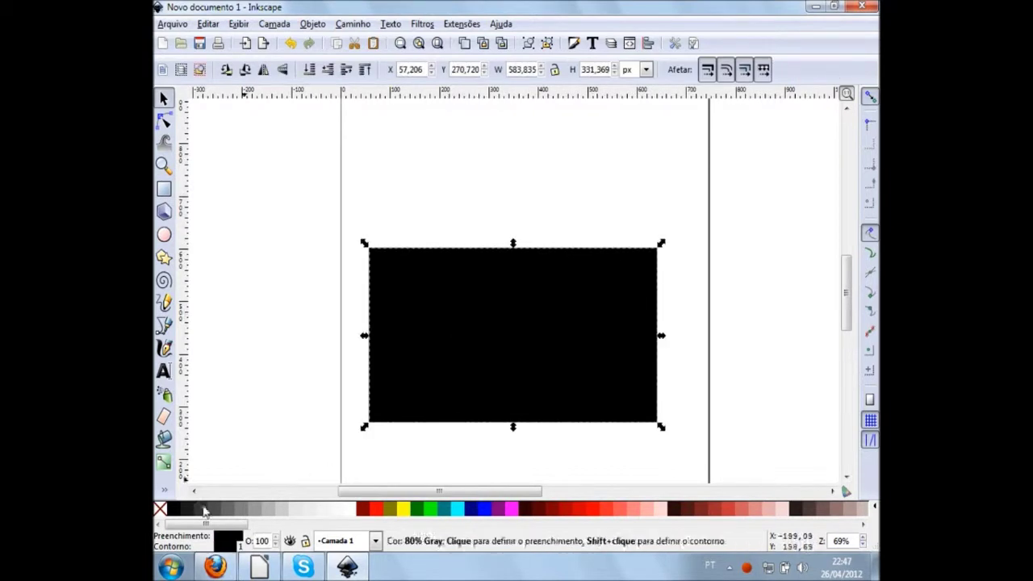
left_click(190, 512)
left_click(215, 514)
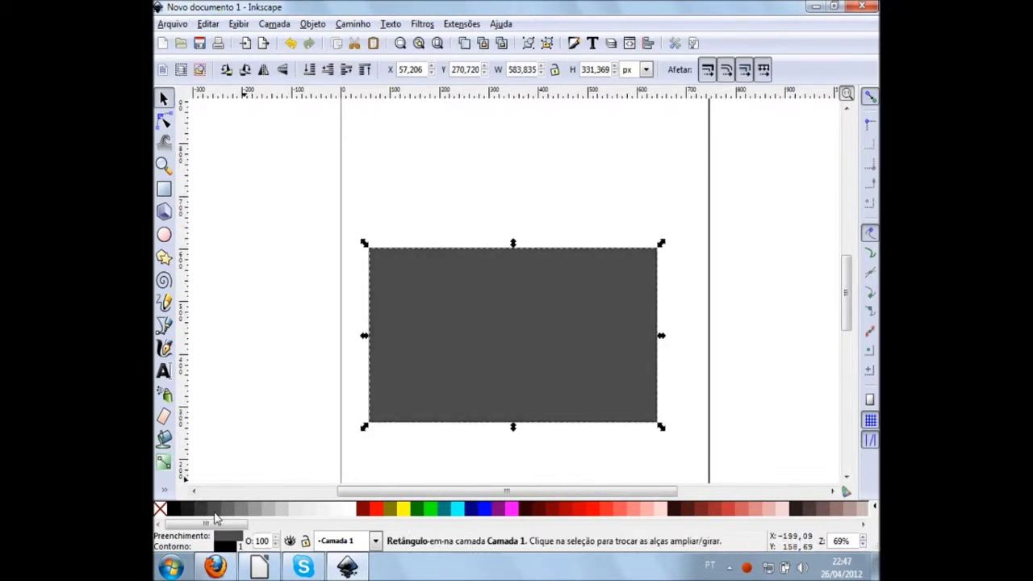
left_click(176, 513)
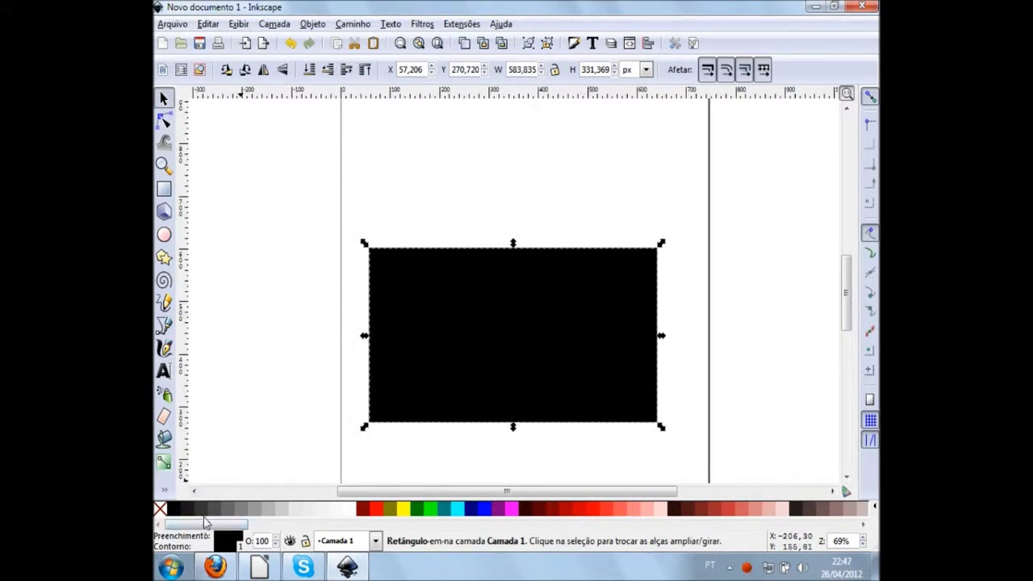
left_click_drag(208, 526, 590, 529)
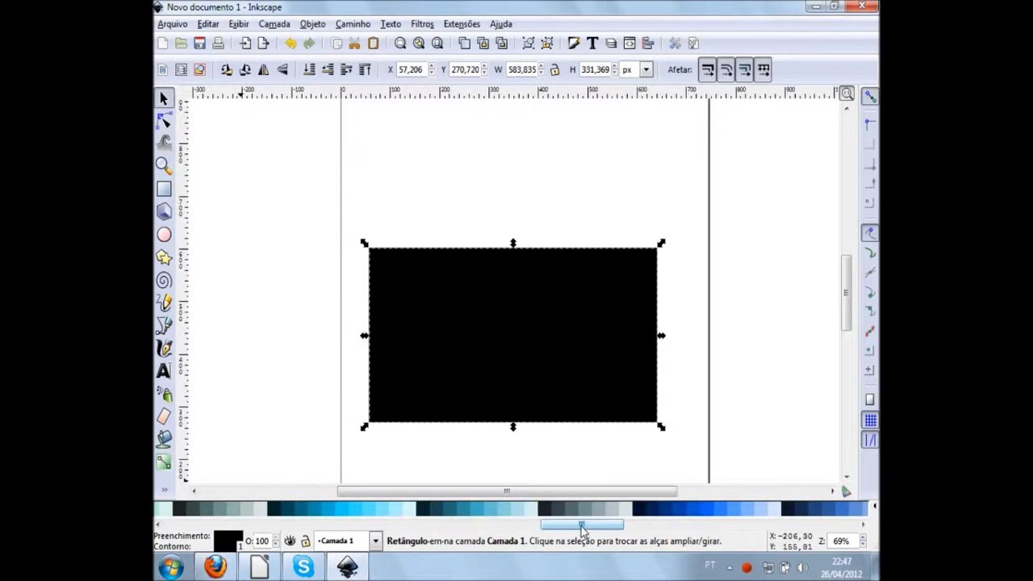
left_click(475, 510)
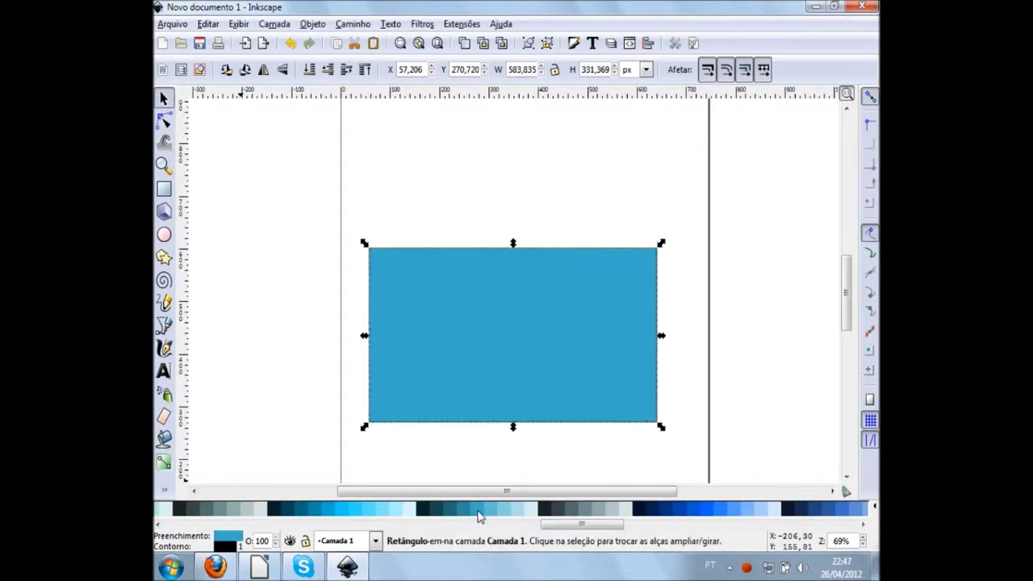
left_click(331, 514)
left_click(308, 514)
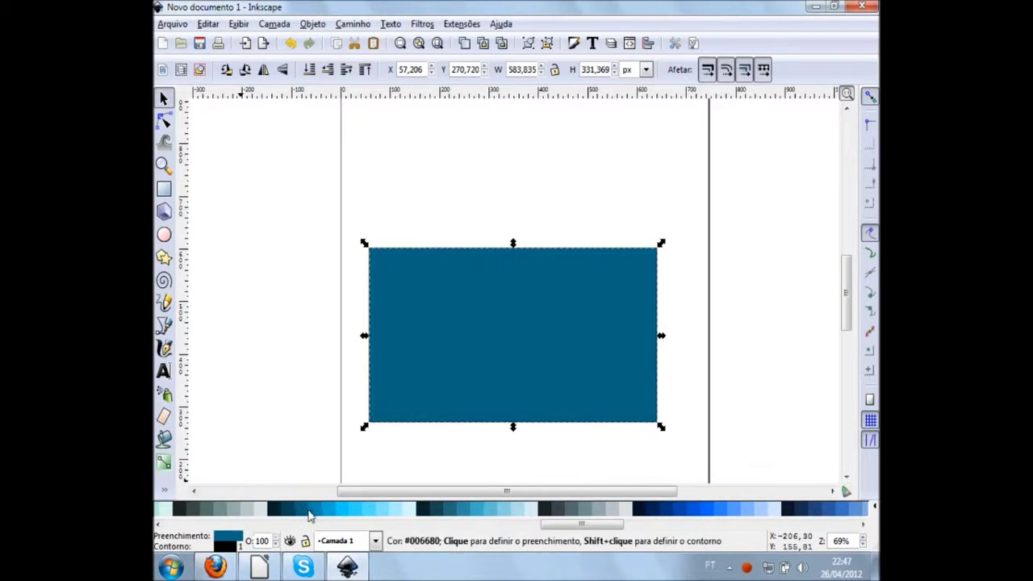
left_click(312, 514)
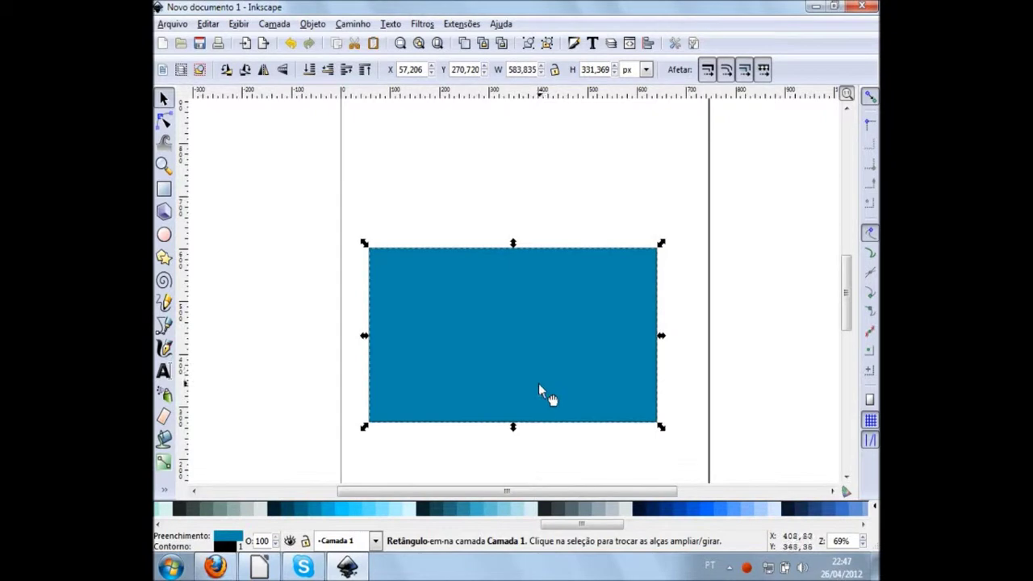
Step: Move and enlarge the rectangle to 689.149 × 557.867 px, nearly covering the page
left_click_drag(549, 389, 541, 315)
left_click_drag(646, 348, 701, 469)
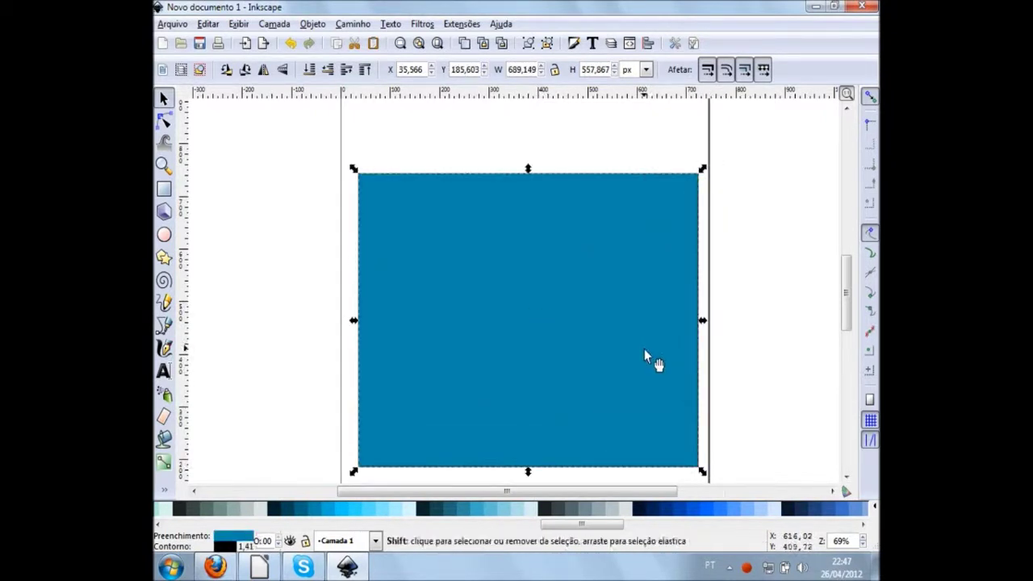
key("ctrl+shift+f")
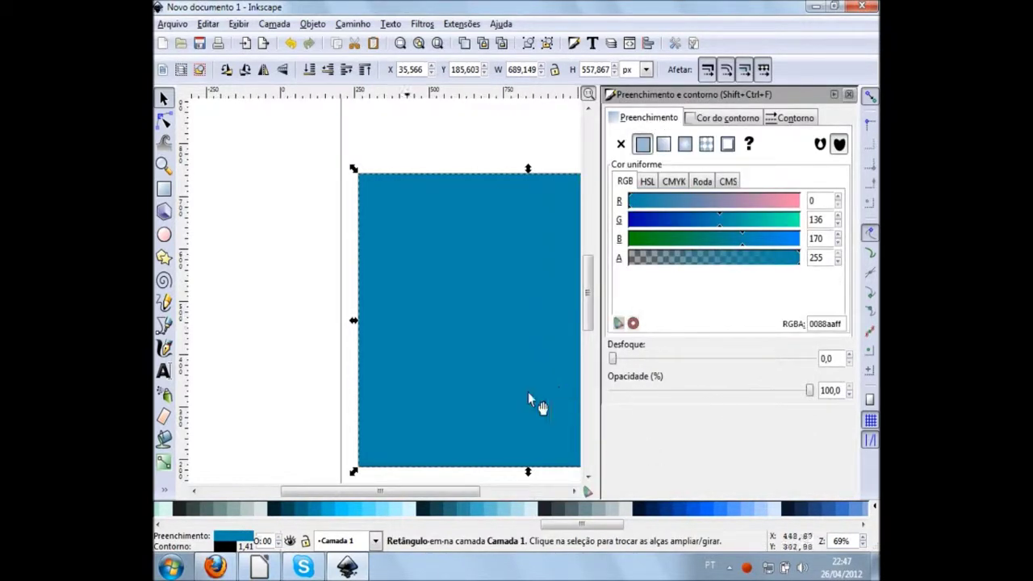
Step: Preview a lower opacity, return the blue rectangle to 100%, and deselect it
scroll(502, 397, "right", 2)
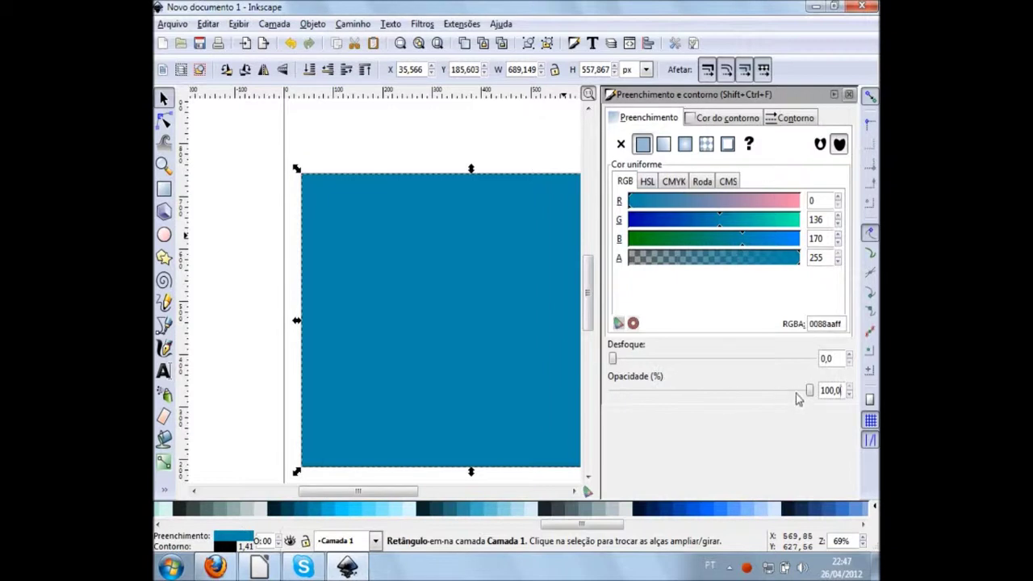
left_click_drag(811, 391, 685, 394)
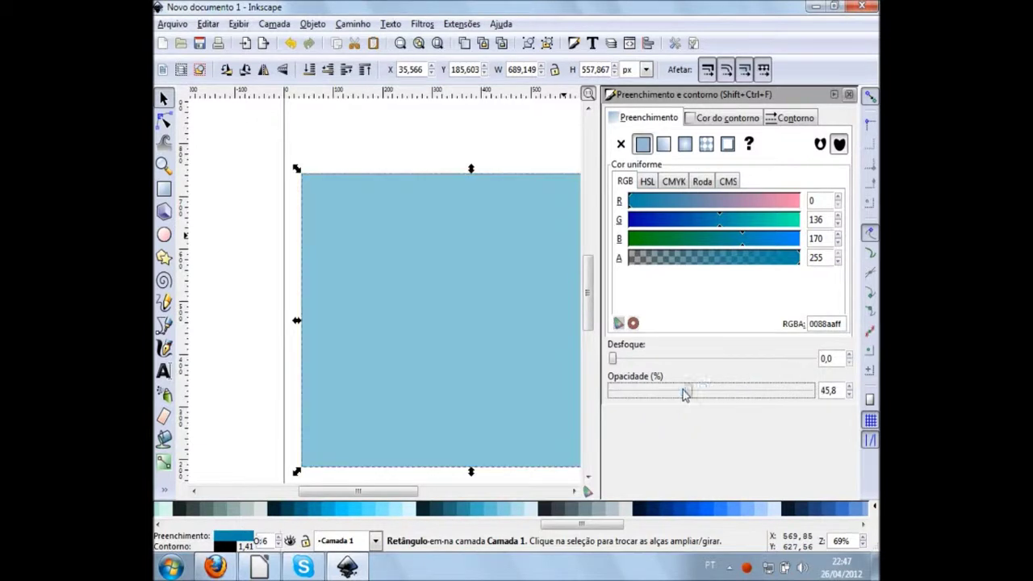
left_click_drag(683, 392, 811, 390)
left_click(849, 95)
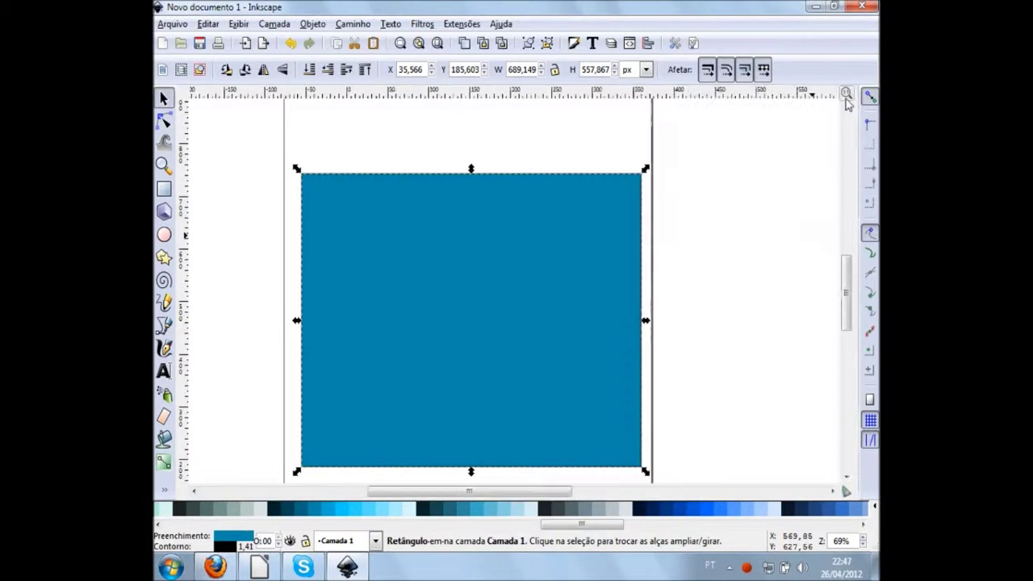
left_click(718, 247)
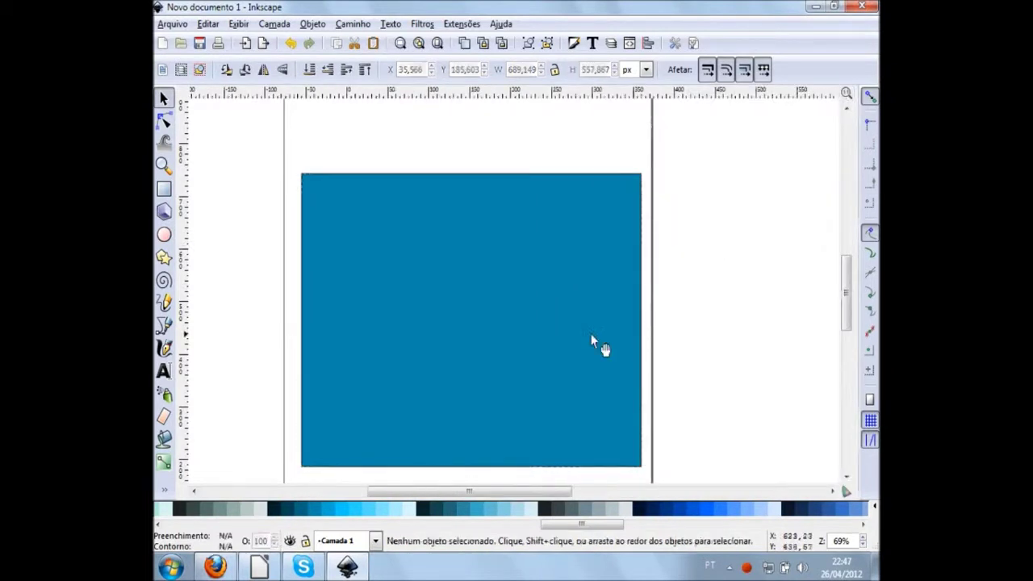
Step: Draw a five-pointed star and reshape it to 622.786 × 604.419 px over the rectangle's left side
left_click(164, 258)
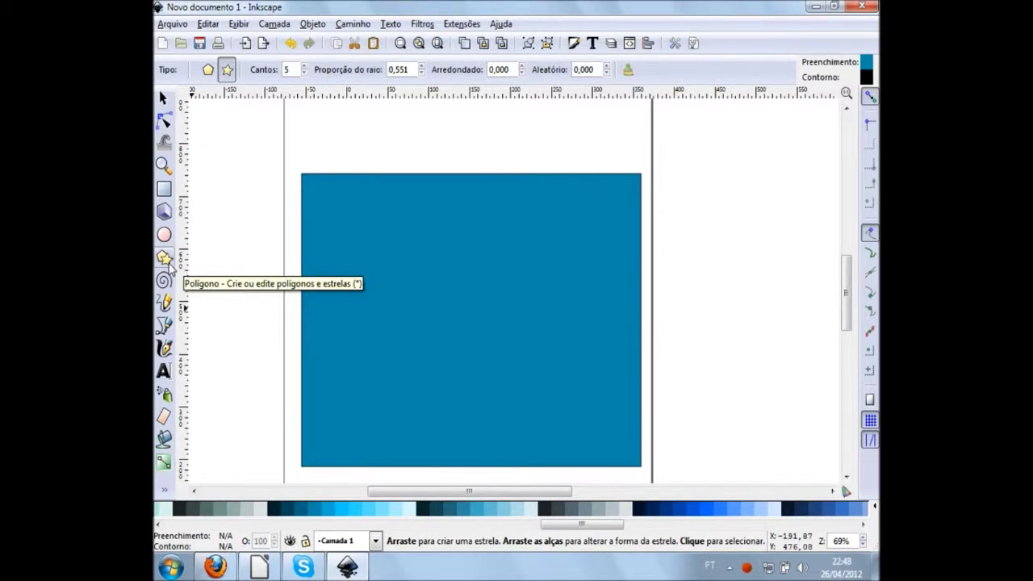
mouse_move(336, 277)
left_mouse_down()
mouse_move(399, 319)
mouse_move(307, 382)
left_mouse_up()
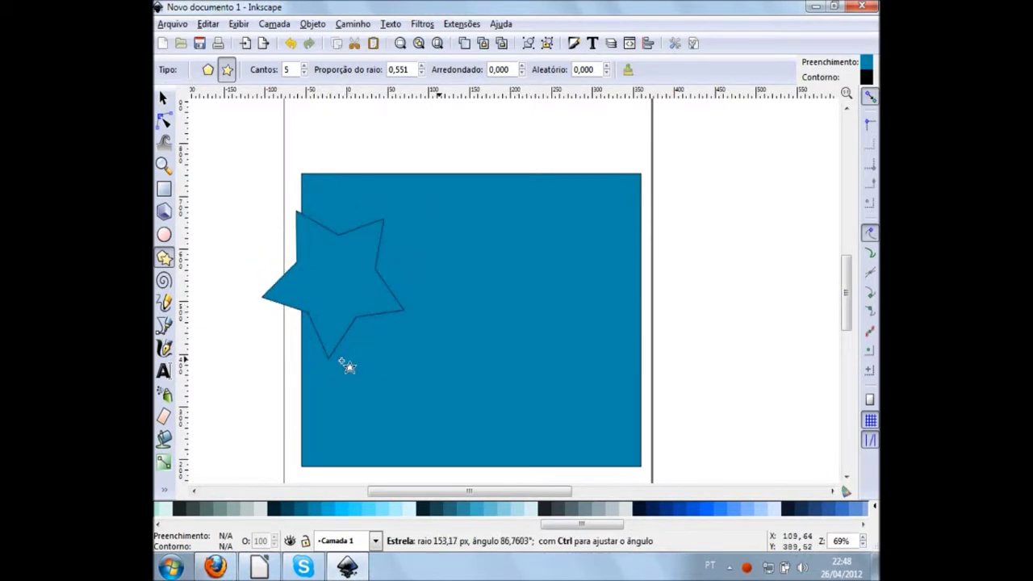
left_click_drag(307, 382, 341, 360)
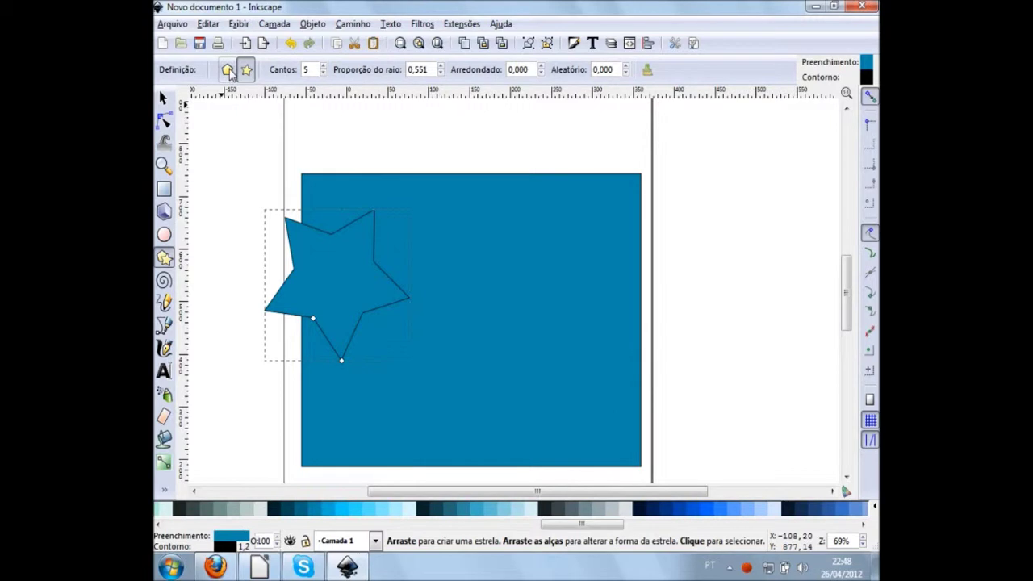
left_click(227, 70)
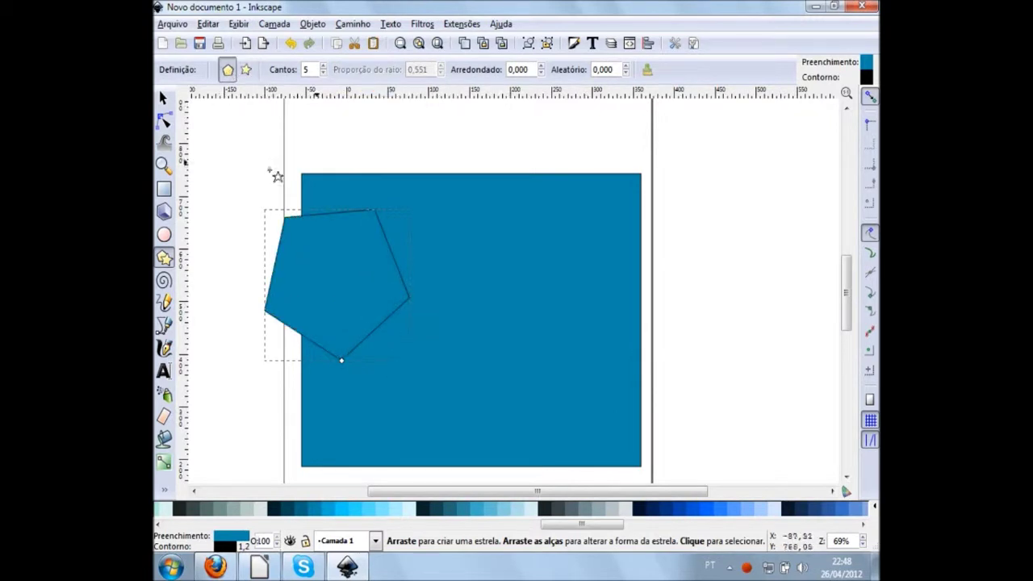
left_click(246, 71)
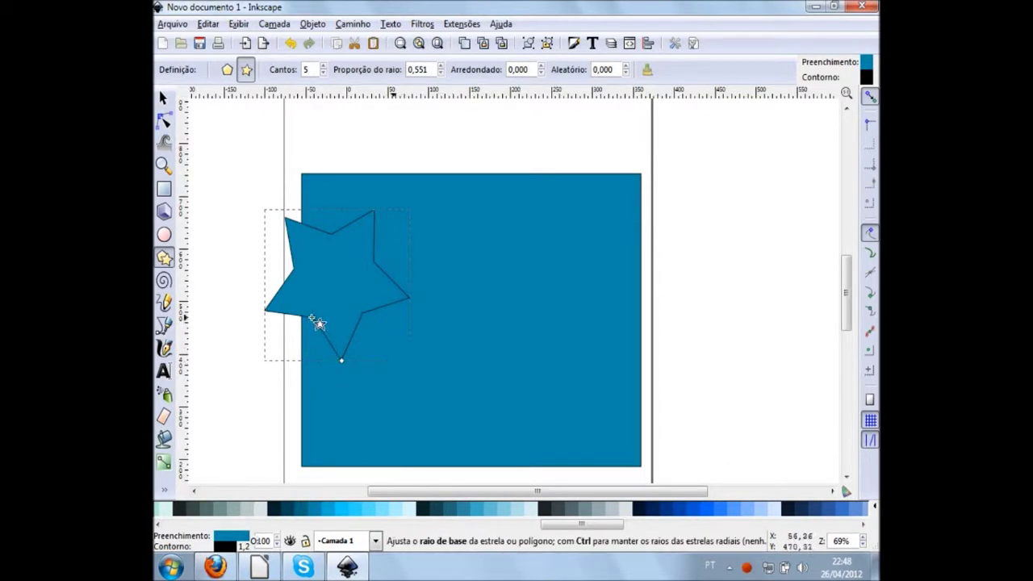
left_click_drag(315, 321, 348, 273)
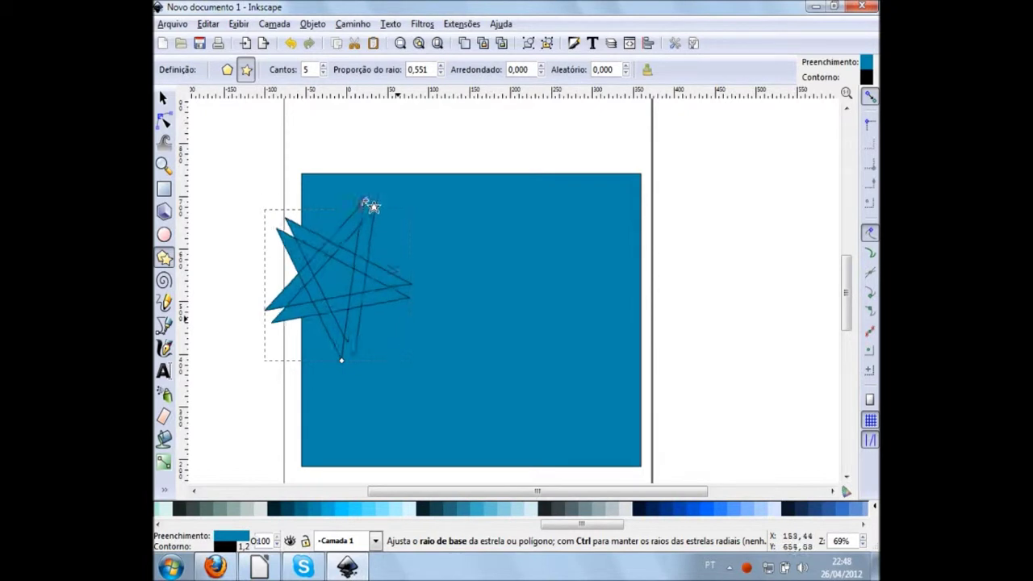
mouse_move(349, 273)
left_mouse_down()
mouse_move(340, 258)
mouse_move(328, 337)
mouse_move(254, 452)
mouse_move(291, 411)
mouse_move(275, 445)
mouse_move(334, 346)
mouse_move(342, 306)
mouse_move(267, 386)
mouse_move(249, 424)
left_mouse_up()
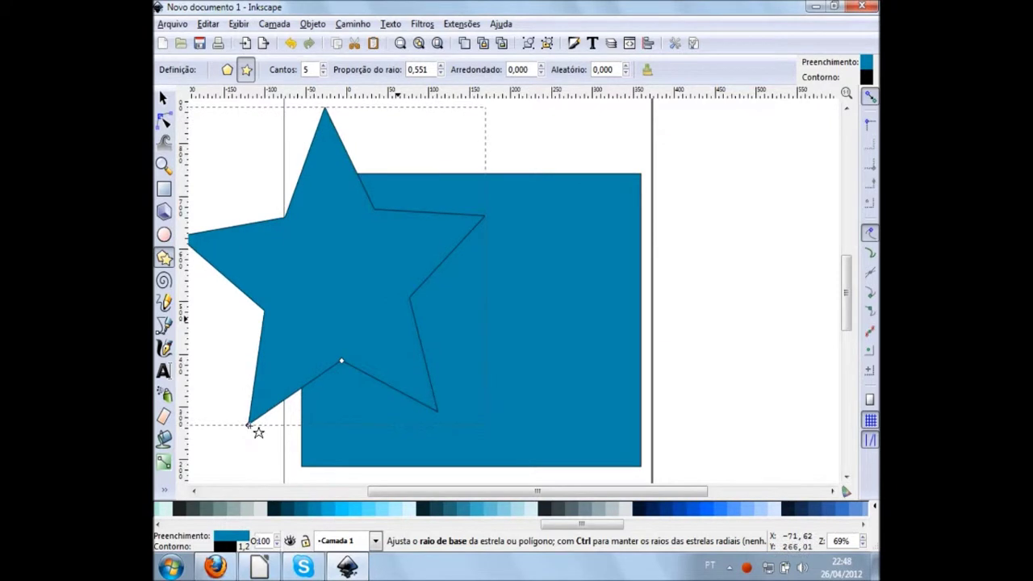
Step: Shrink the star onto the rectangle's centre, then rotate and skew it
key("s")
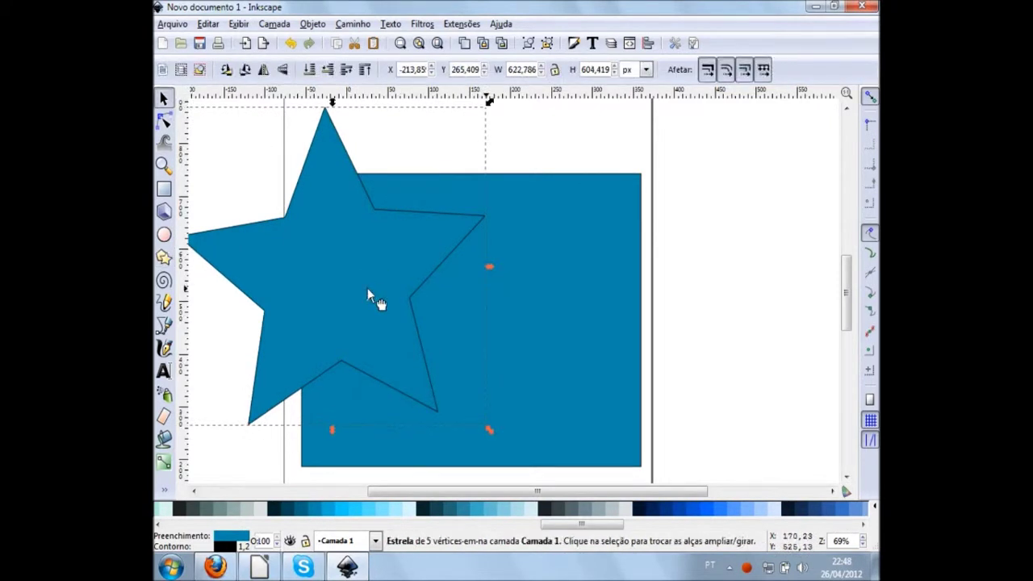
left_click_drag(369, 292, 440, 322)
mouse_move(563, 467)
left_mouse_down()
mouse_move(476, 348)
mouse_move(392, 295)
left_mouse_up()
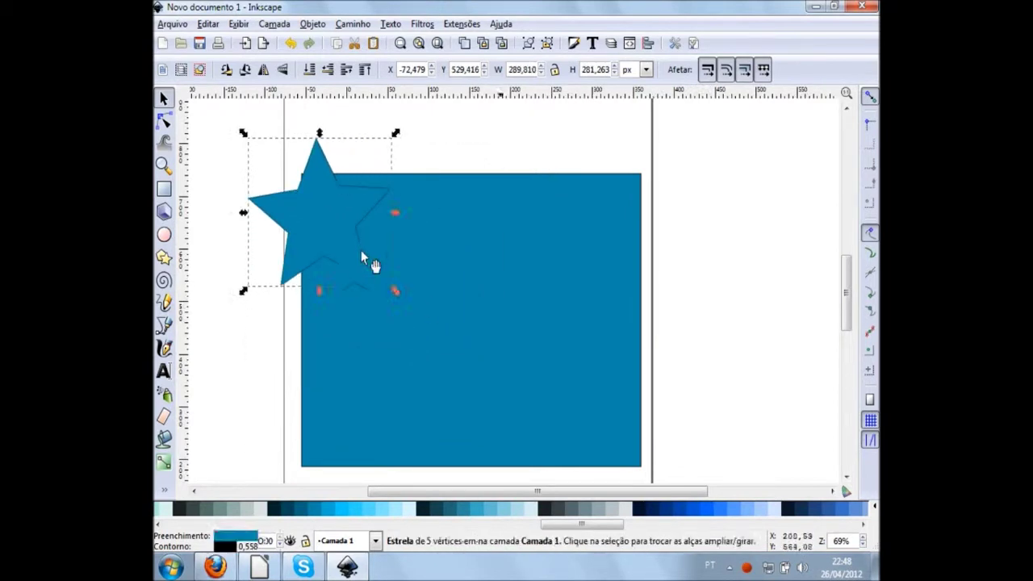
left_click_drag(369, 262, 448, 327)
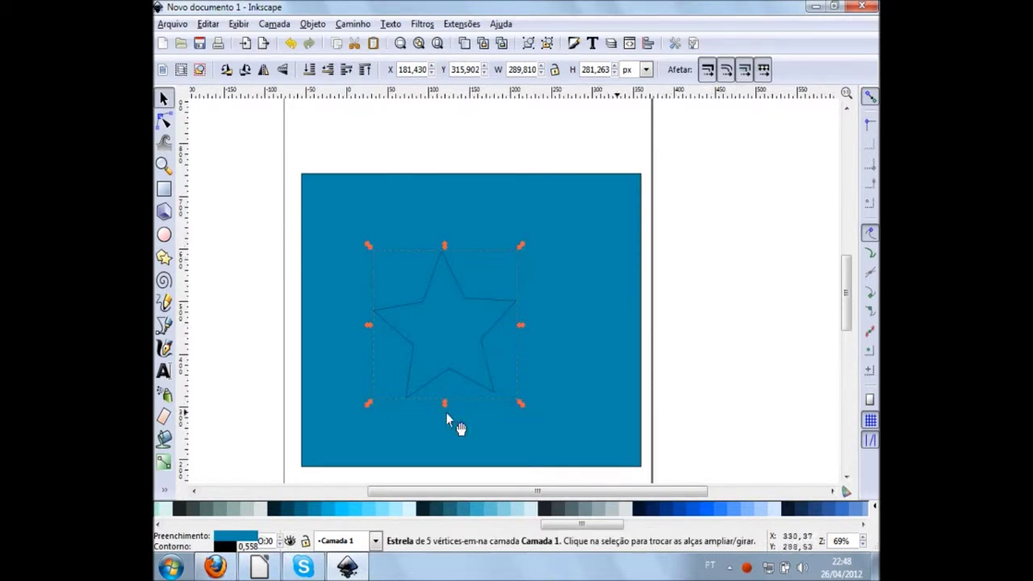
left_click(475, 339)
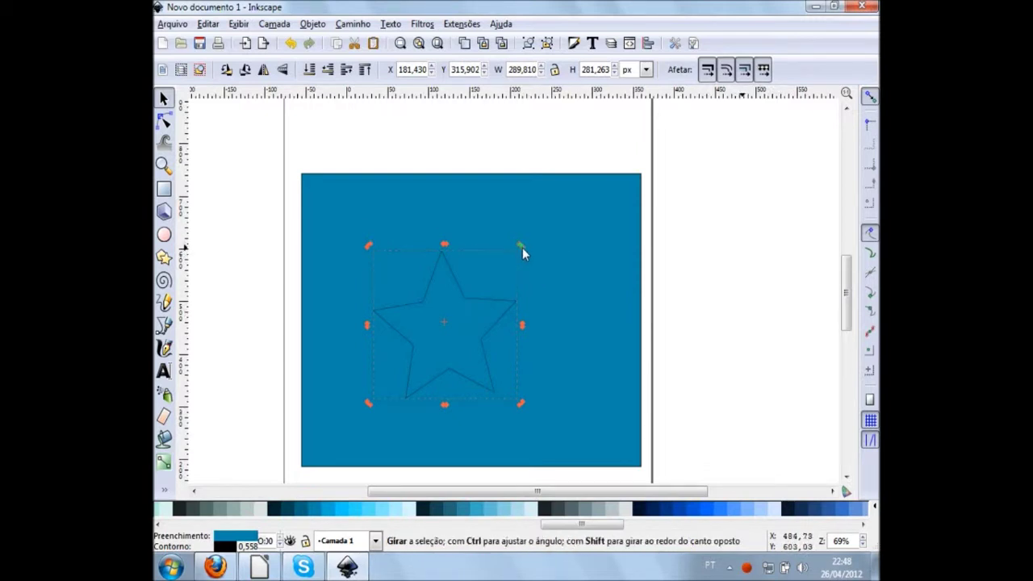
left_click_drag(521, 247, 454, 228)
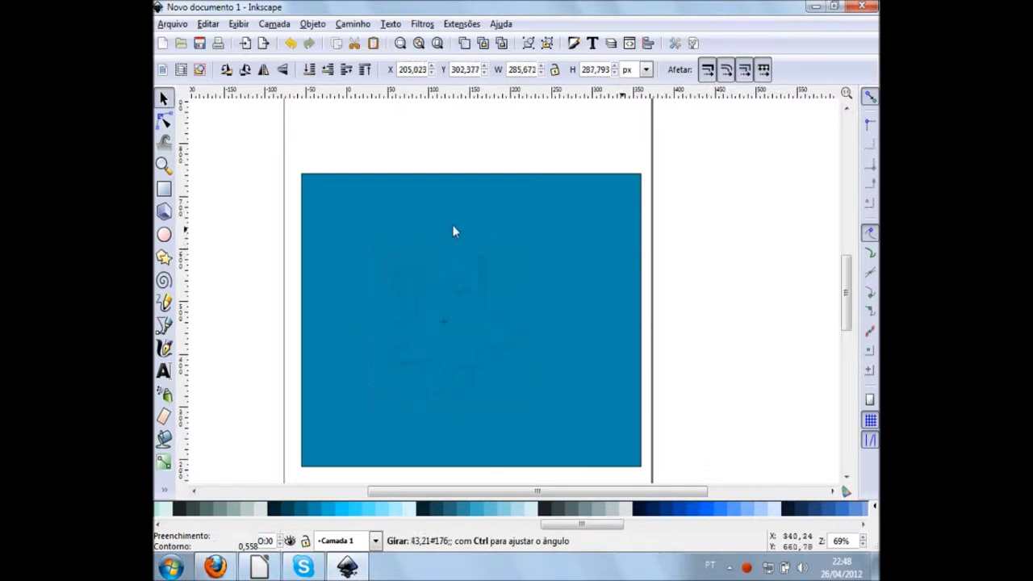
left_click_drag(455, 229, 494, 224)
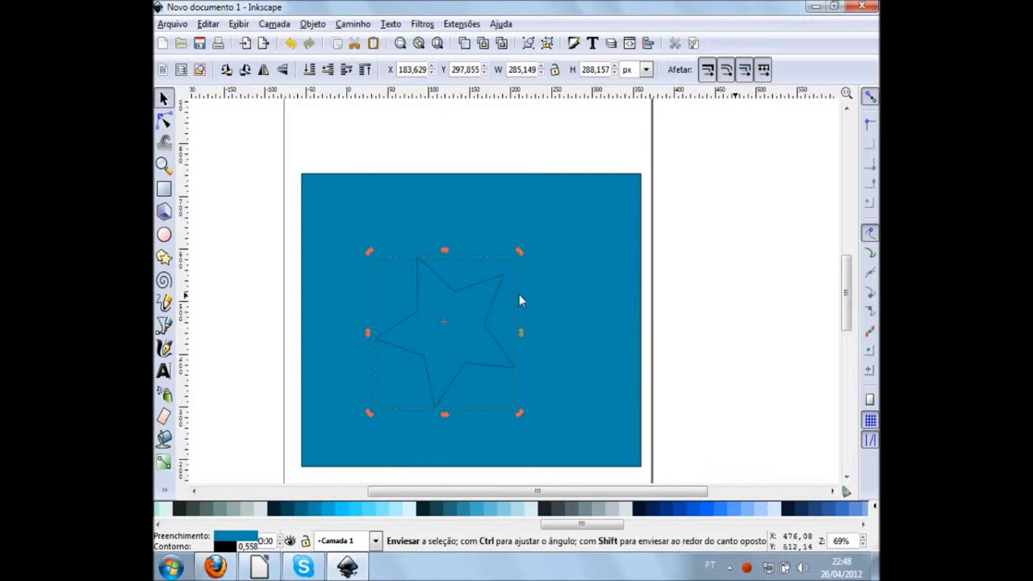
mouse_move(523, 333)
left_mouse_down()
mouse_move(519, 370)
mouse_move(517, 217)
mouse_move(518, 331)
left_mouse_up()
Step: Fill the star dark navy and lower it one step behind the blue rectangle
double_click(476, 343)
key("s")
left_click(579, 305)
left_click(601, 245)
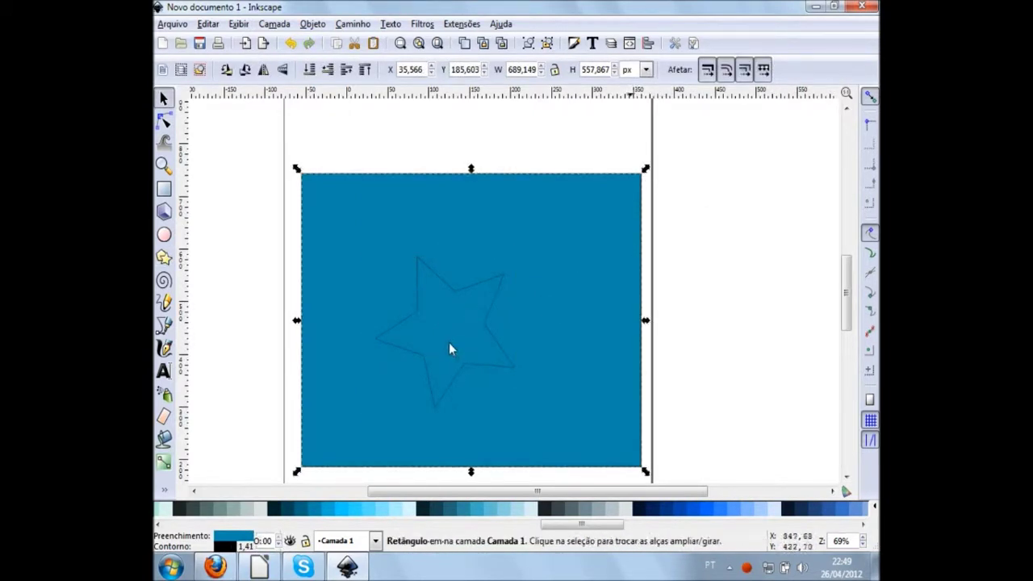
left_click(448, 343, "alt")
left_click_drag(446, 343, 396, 307)
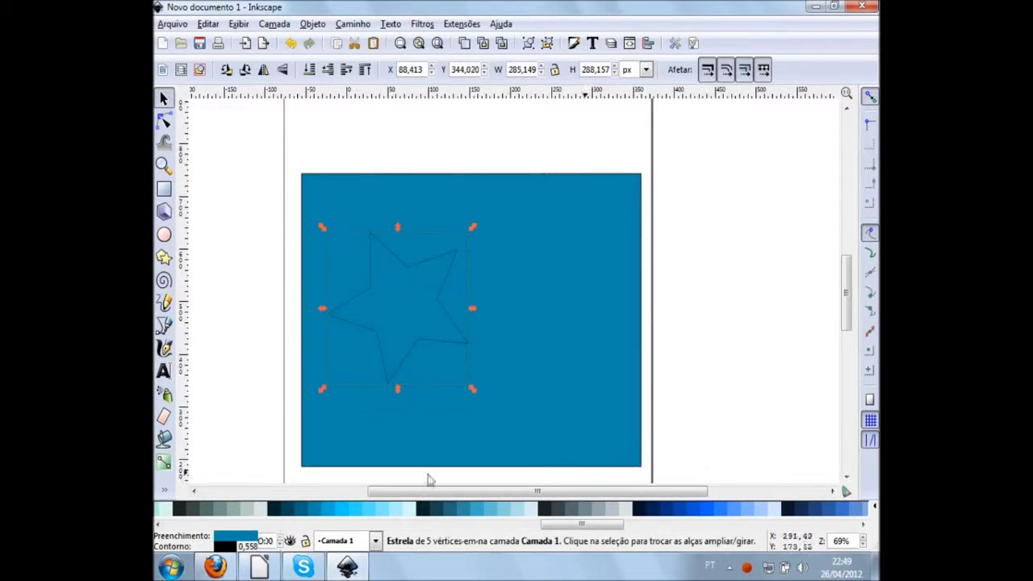
left_click(420, 514)
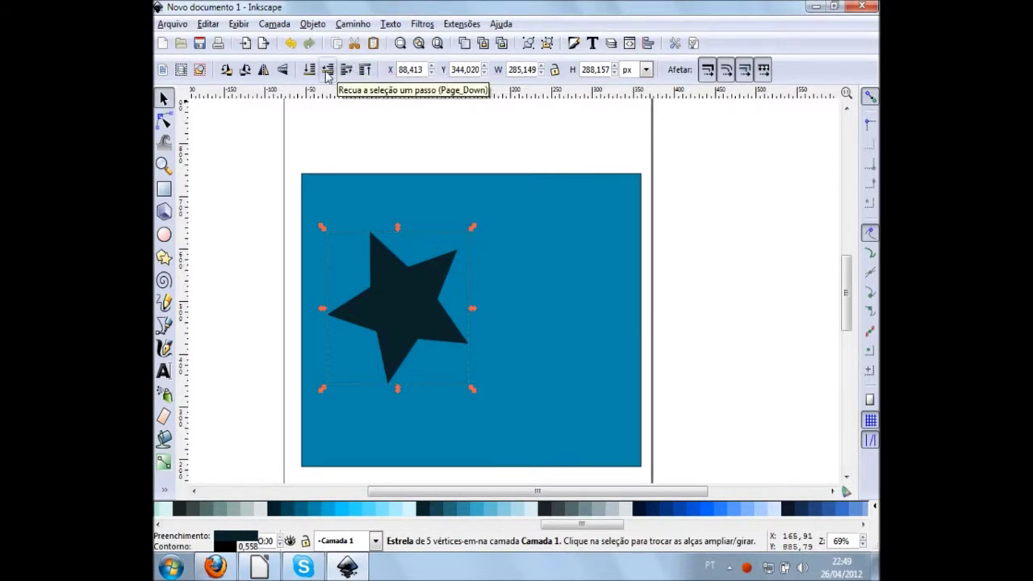
left_click(327, 74)
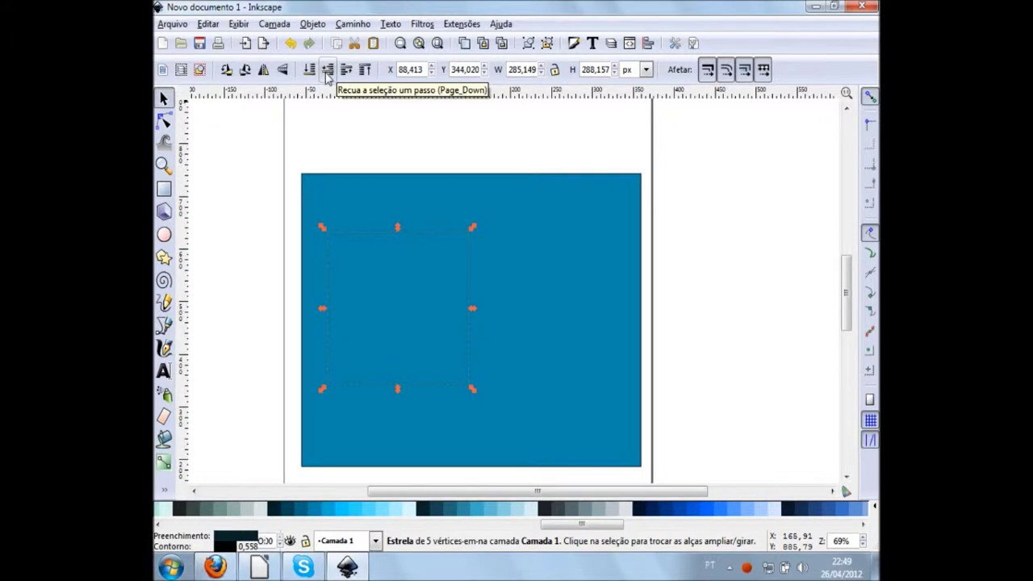
Step: Lower the blue rectangle's opacity slightly so the dark star shows through
left_click(574, 342)
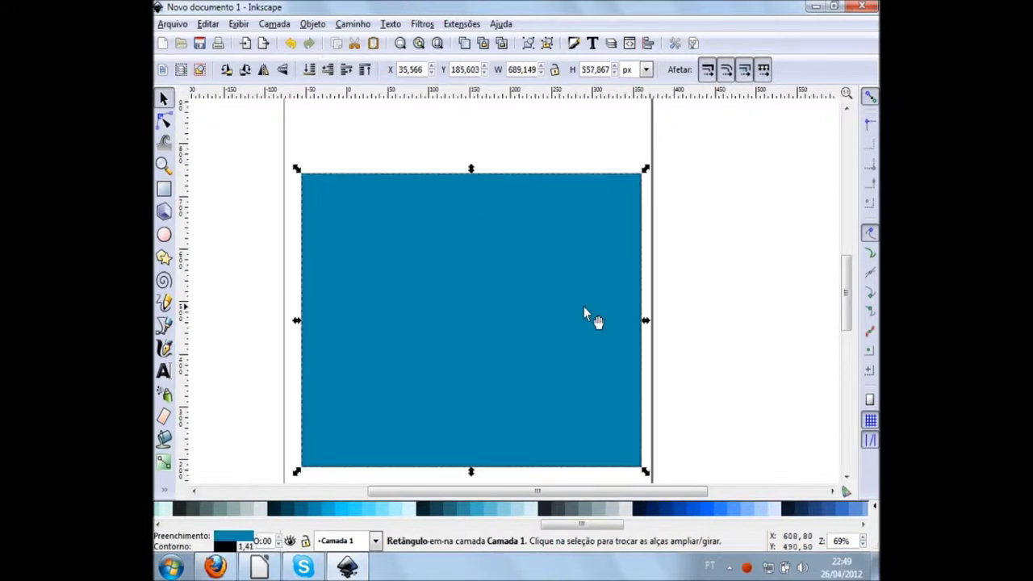
key("ctrl+shift+f")
left_click_drag(811, 390, 763, 392)
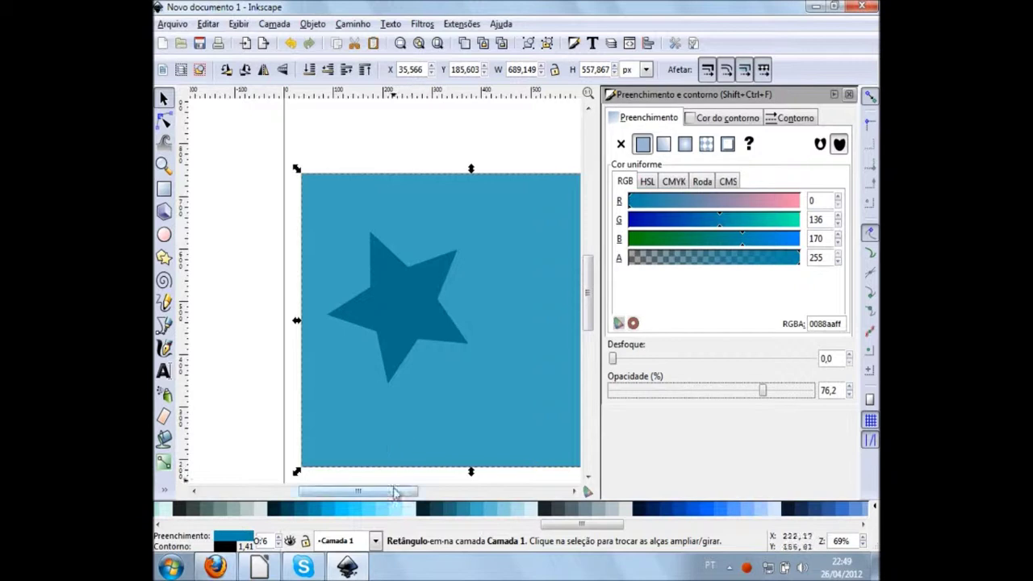
left_click_drag(396, 493, 404, 492)
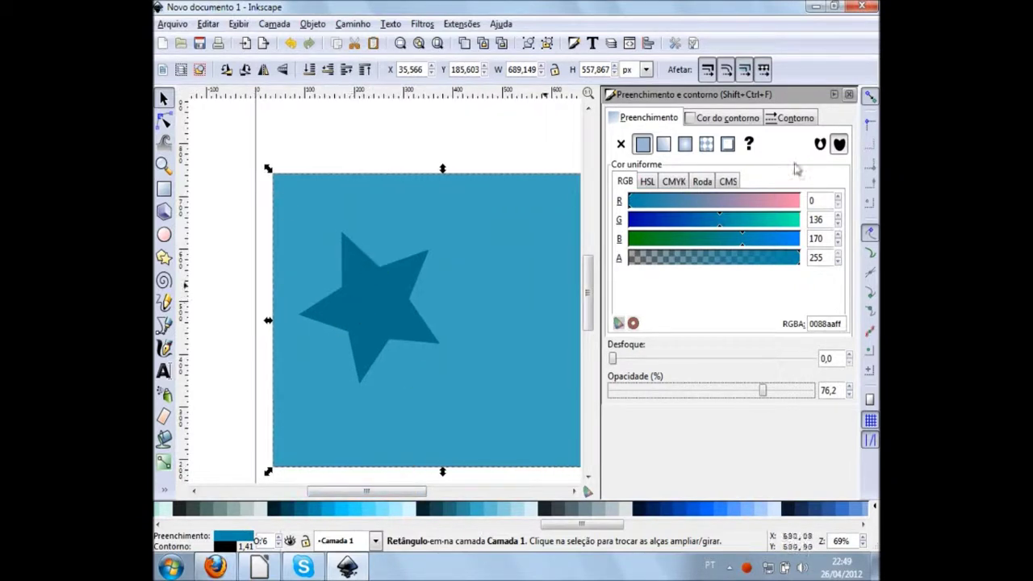
left_click(849, 94)
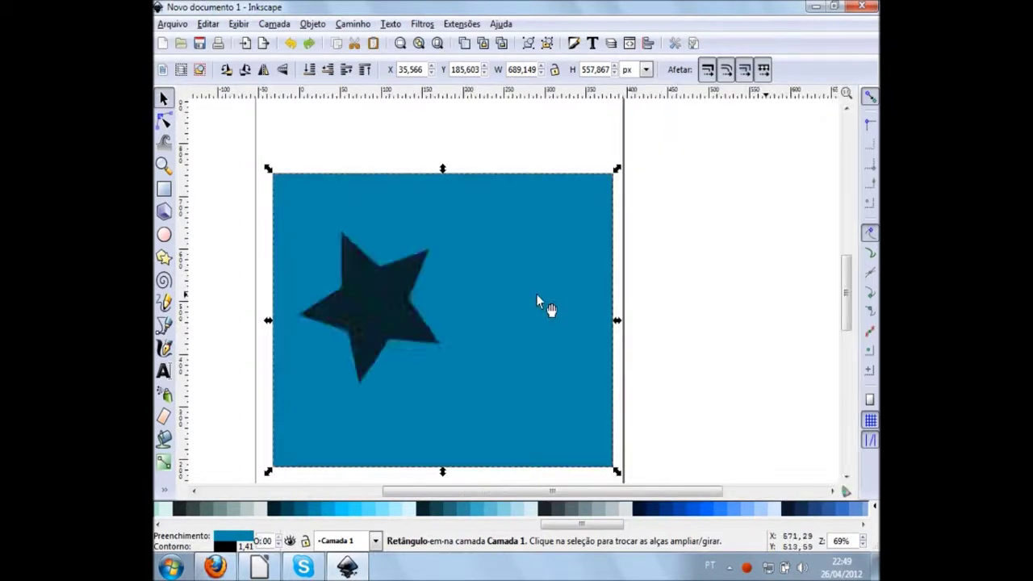
left_click(373, 300)
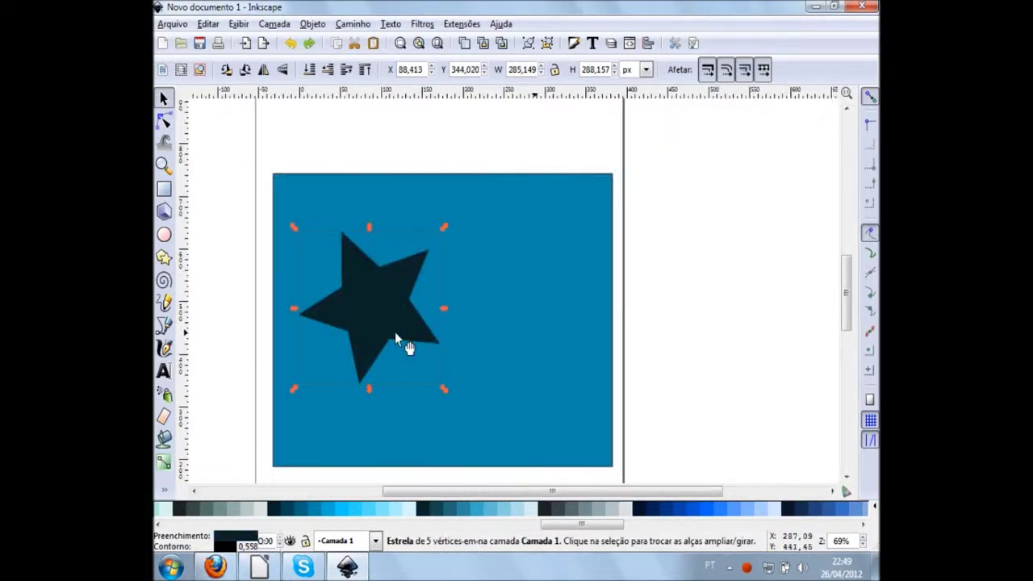
Step: Shrink the star to 183 × 187 px and place it in the rectangle's upper-left corner
left_click_drag(395, 331, 352, 271)
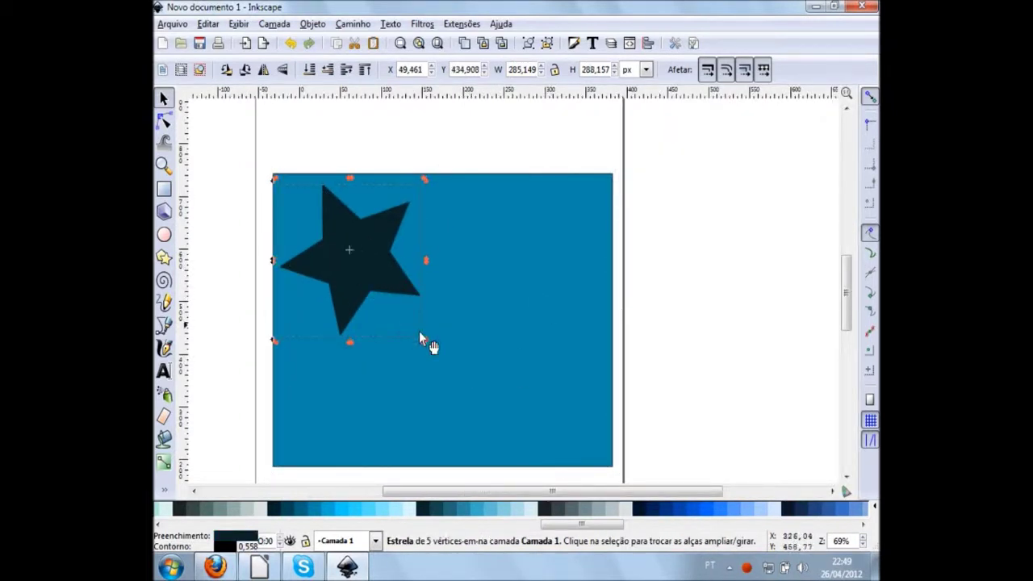
left_click_drag(422, 341, 379, 289)
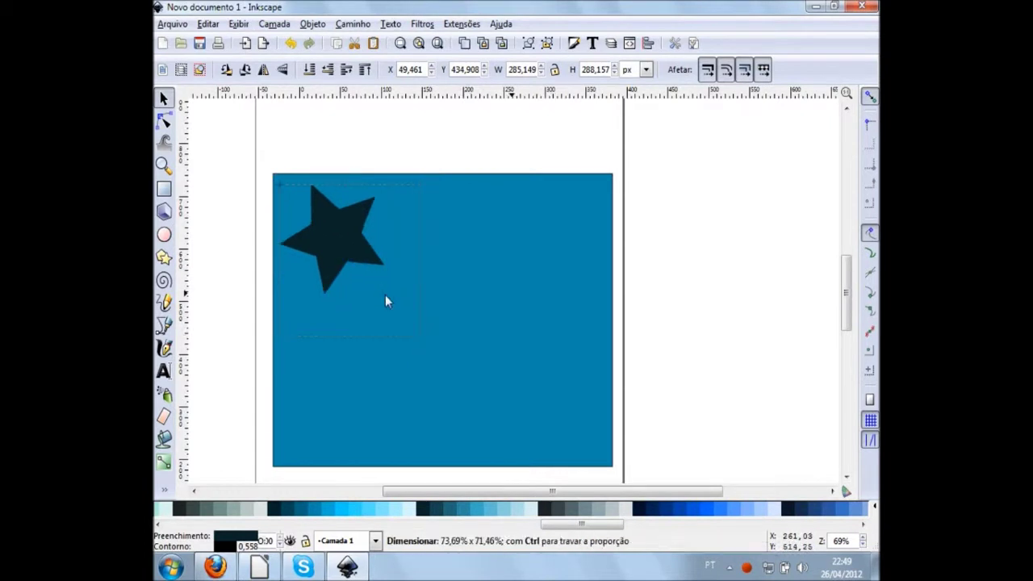
left_click_drag(345, 243, 362, 270)
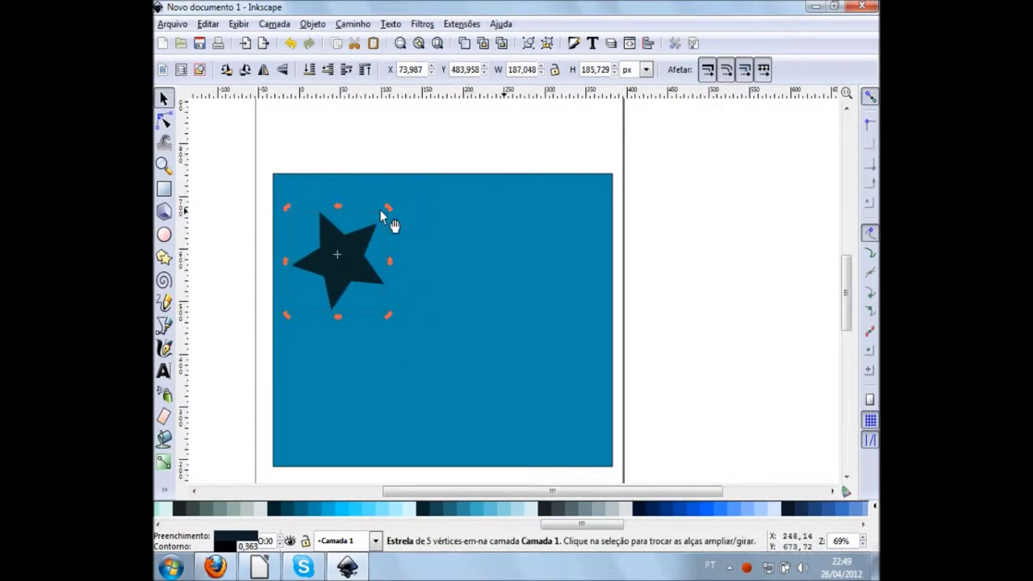
left_click_drag(388, 207, 393, 213)
left_click_drag(358, 250, 350, 234)
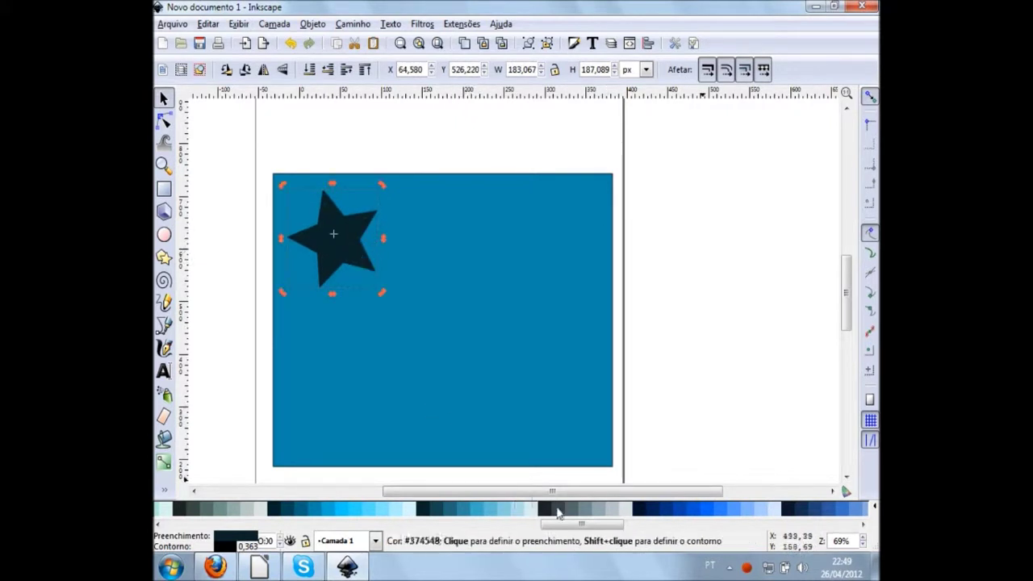
Step: Recolour the small star light blue from the palette
left_click(474, 516)
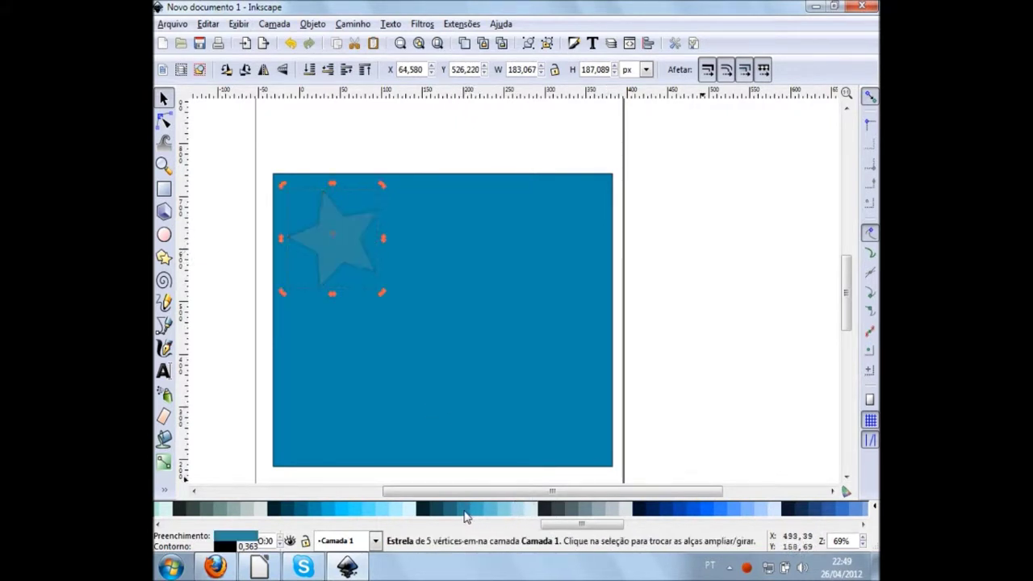
left_click(475, 517)
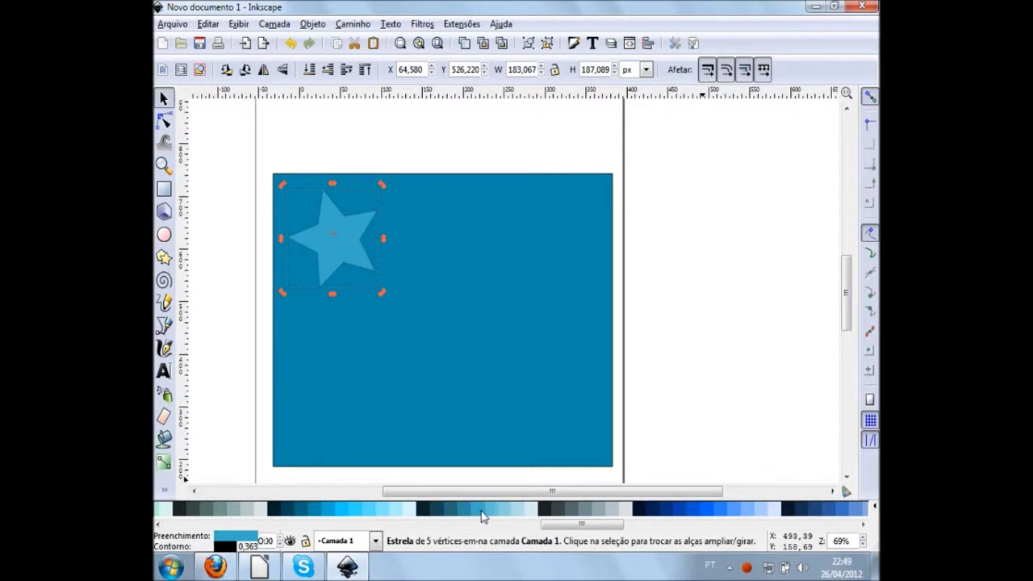
left_click(494, 516)
left_click(495, 517)
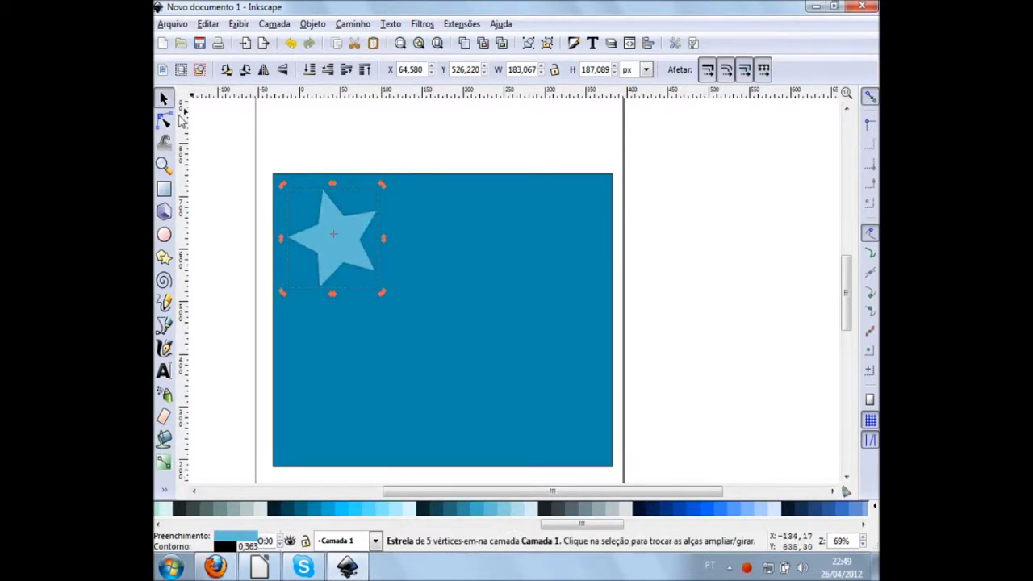
Step: Duplicate the star, enlarge the copy to 375 × 383 px, and place it behind the small star
left_click(345, 230)
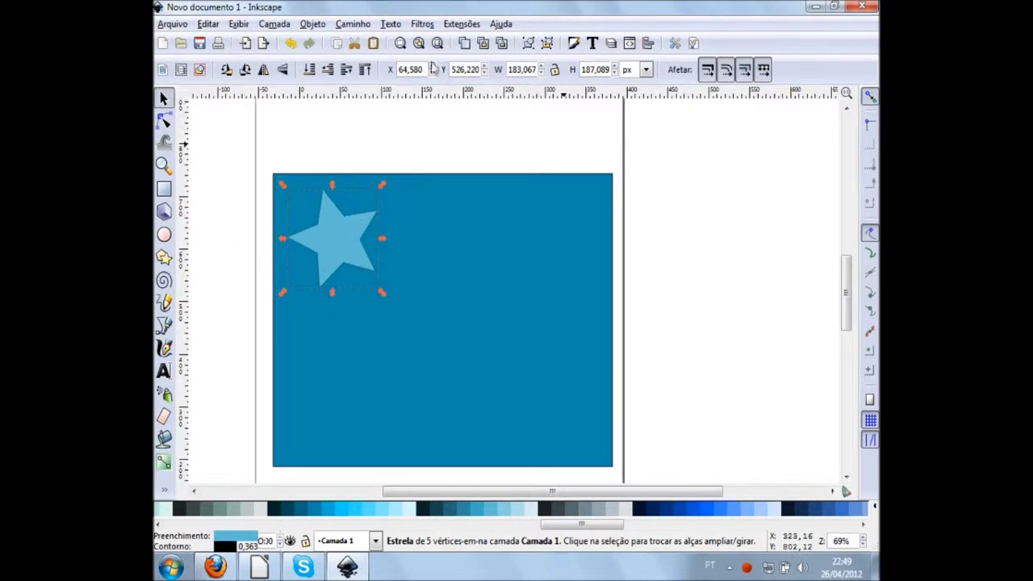
key("Escape")
left_click_drag(340, 256, 372, 286)
mouse_move(406, 330)
left_mouse_down()
mouse_move(511, 412)
mouse_move(559, 428)
left_mouse_up()
left_click_drag(438, 358, 433, 347)
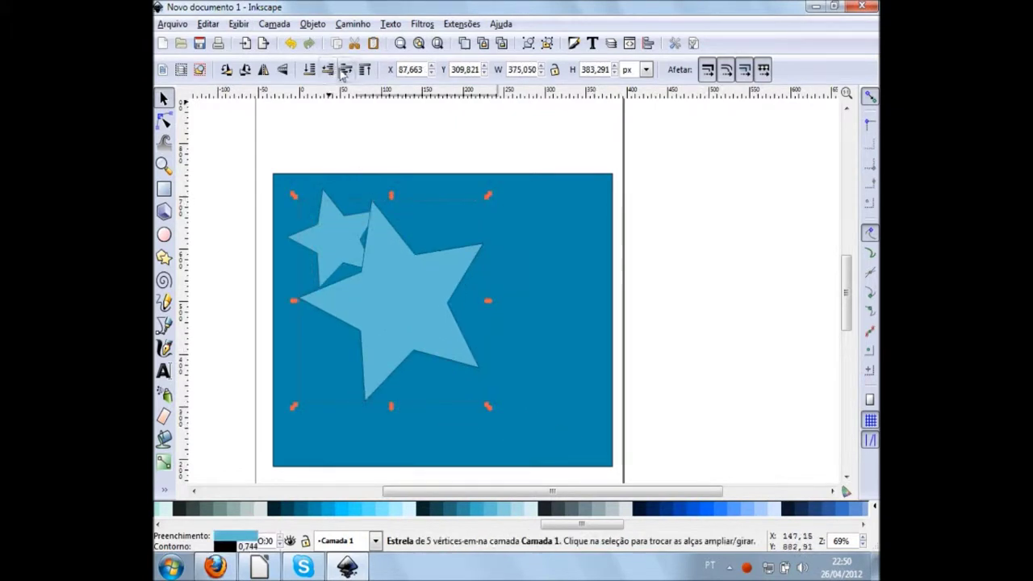
left_click(329, 70)
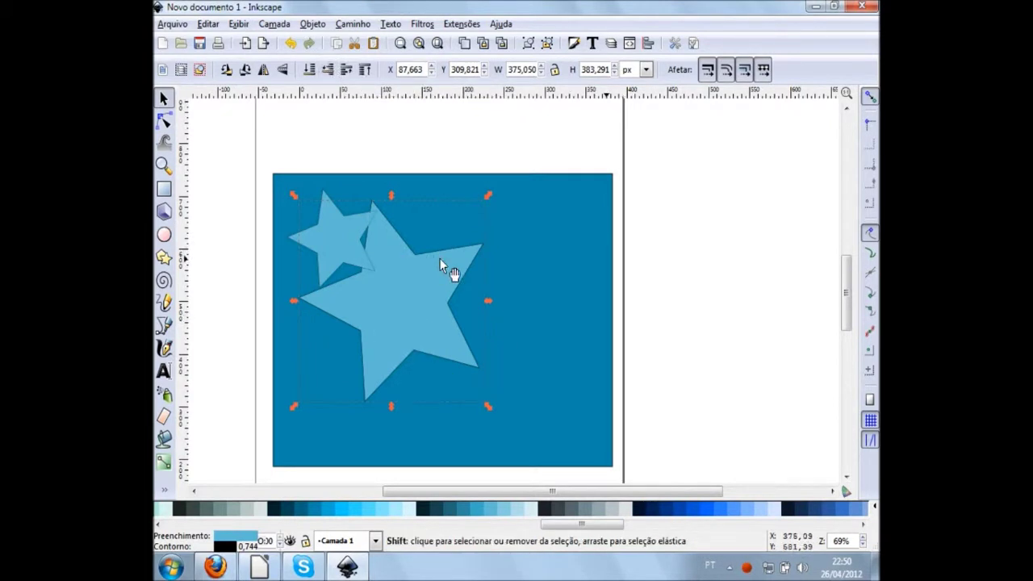
Step: Set the big star to 37.5% opacity, nudge it, and duplicate it
key("ctrl+shift+f")
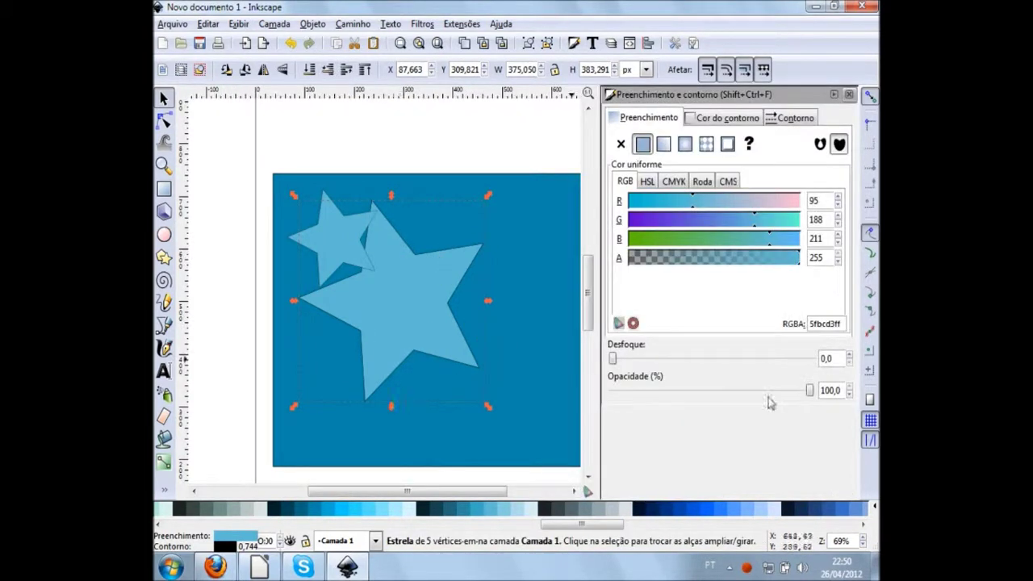
left_click_drag(810, 391, 688, 391)
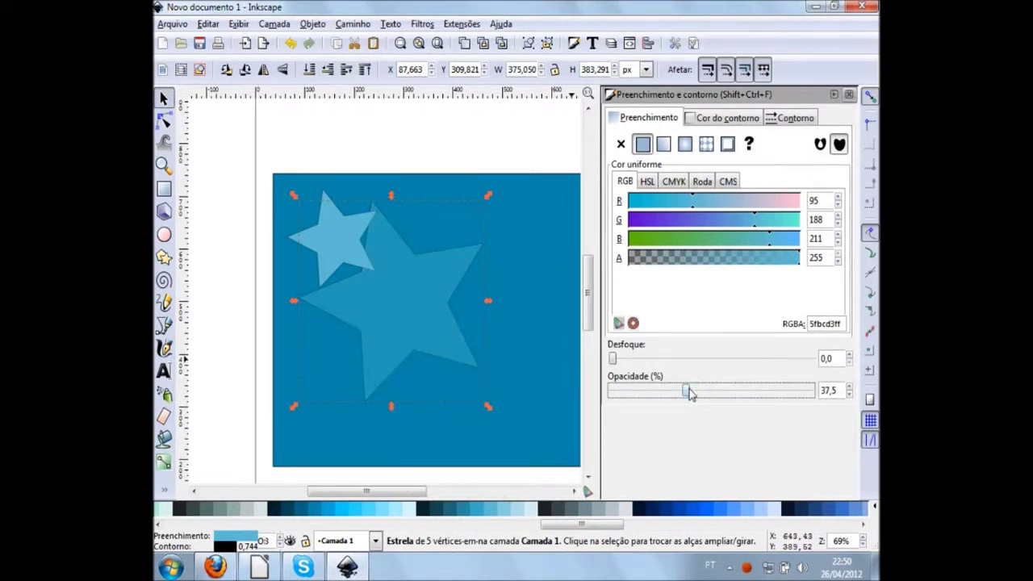
left_click(849, 95)
mouse_move(424, 317)
left_mouse_down()
mouse_move(426, 299)
mouse_move(516, 352)
left_mouse_up()
left_click(465, 43)
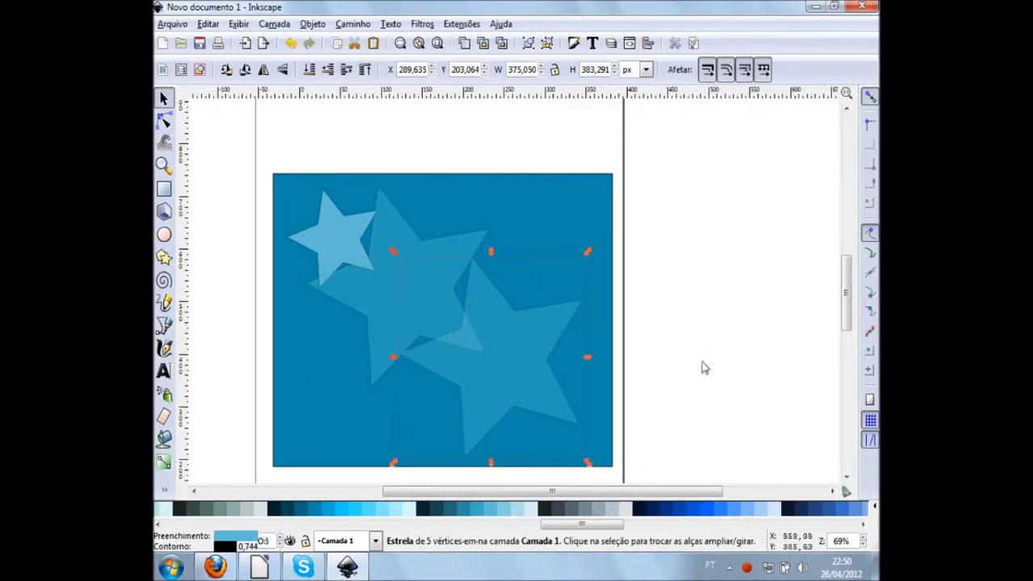
key("ctrl+shift+f")
left_click_drag(686, 395, 639, 395)
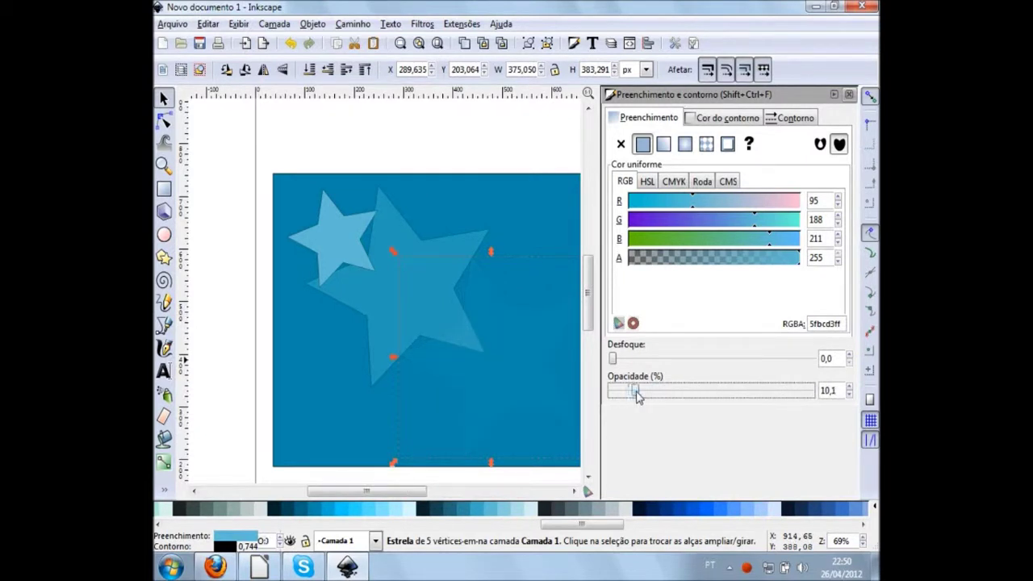
left_click(849, 95)
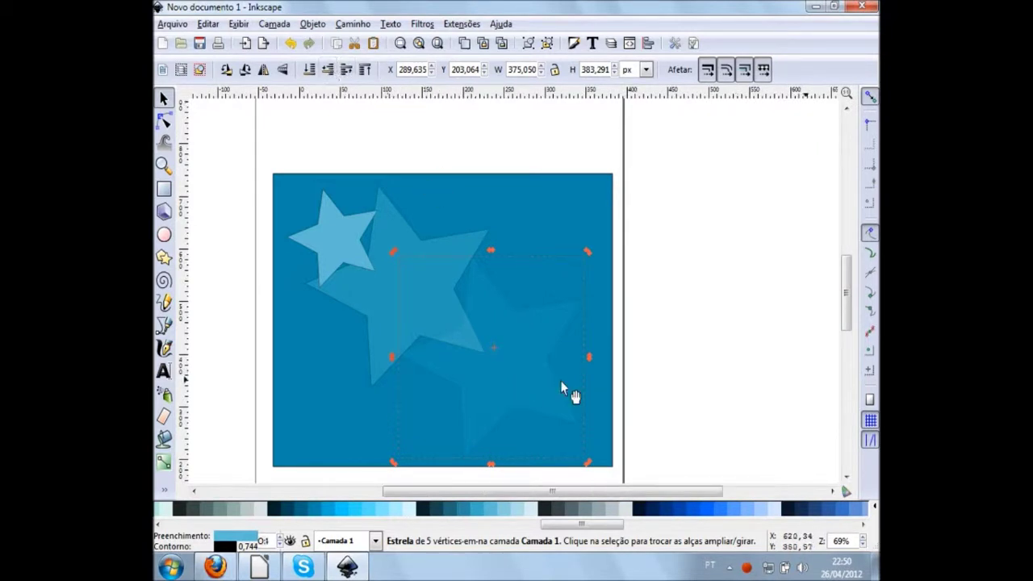
left_click(688, 349)
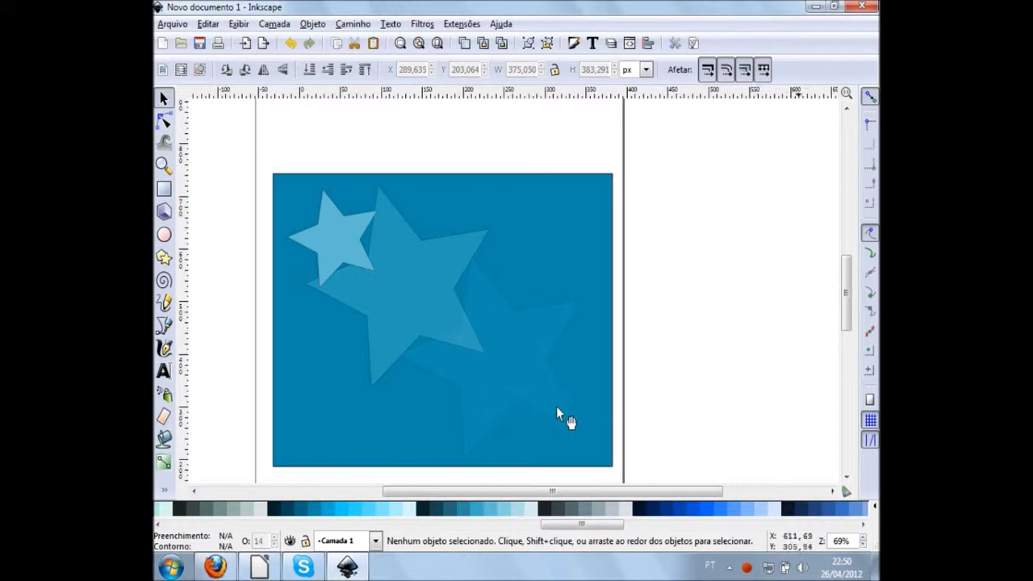
left_click(522, 360)
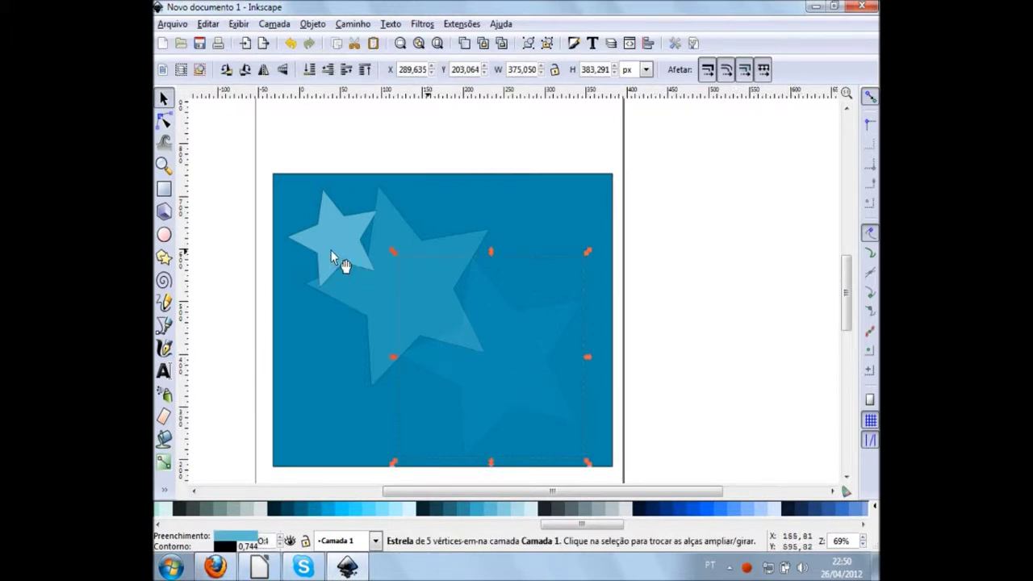
left_click(644, 307)
scroll(615, 350, "down", 2)
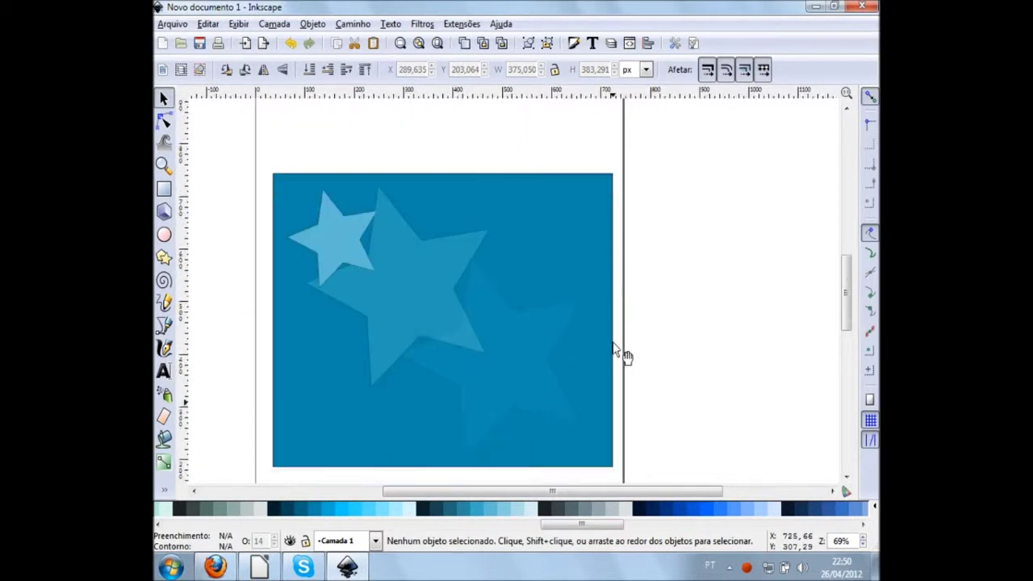
scroll(614, 349, "up", 2)
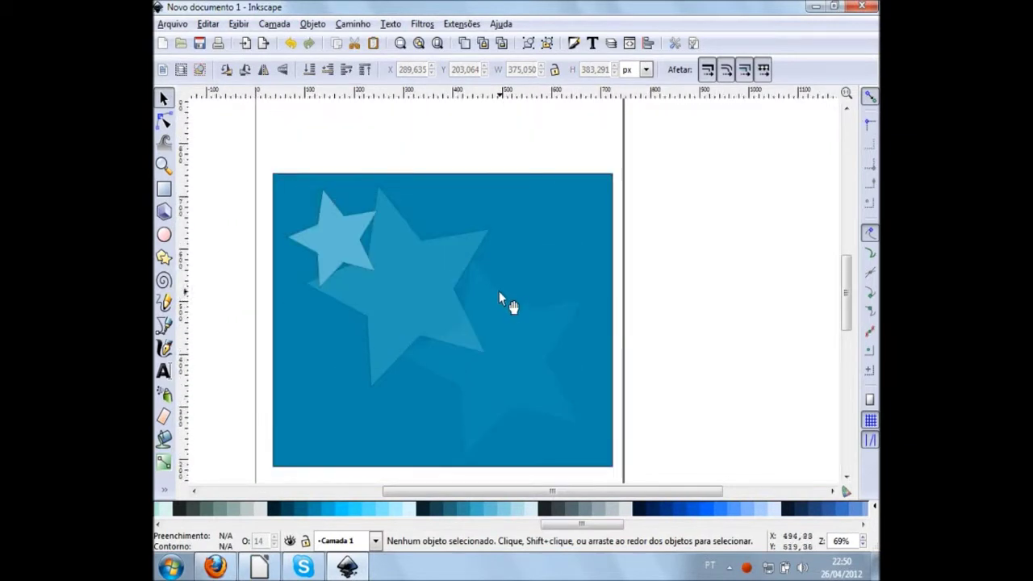
left_click(560, 213)
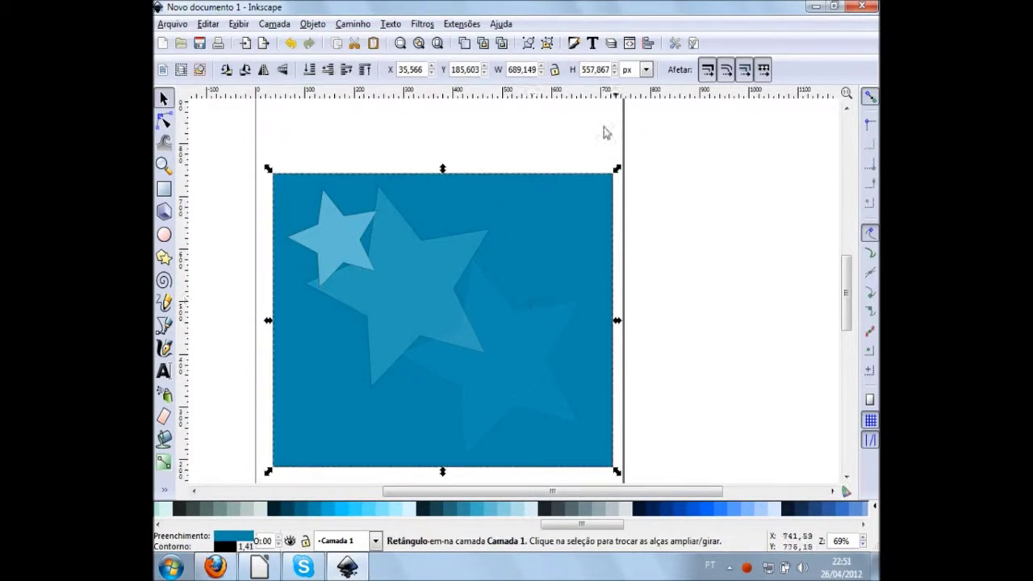
Step: Resize the blue rectangle to 1024 × 700 px
double_click(521, 70)
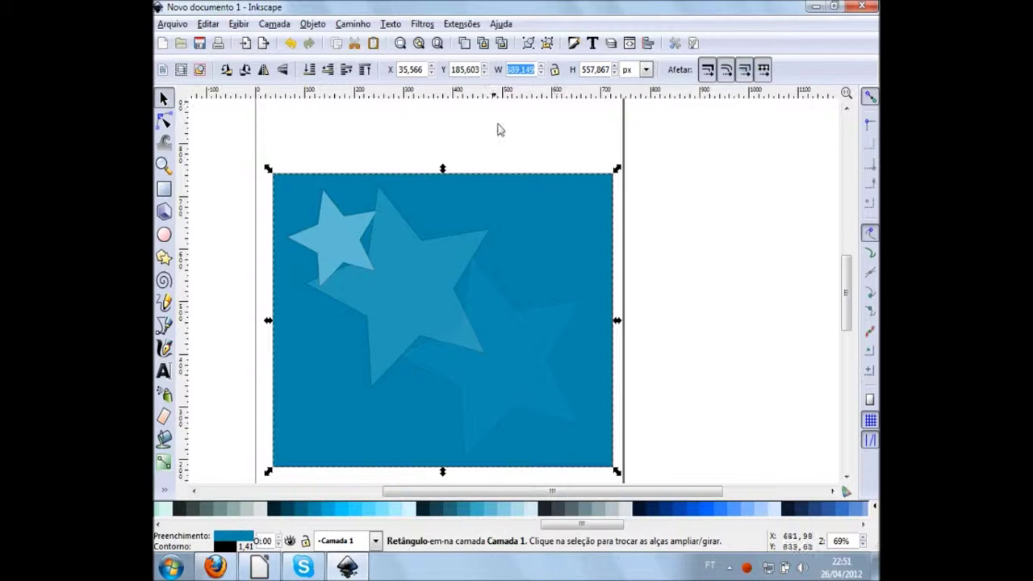
type("1024")
key("Return")
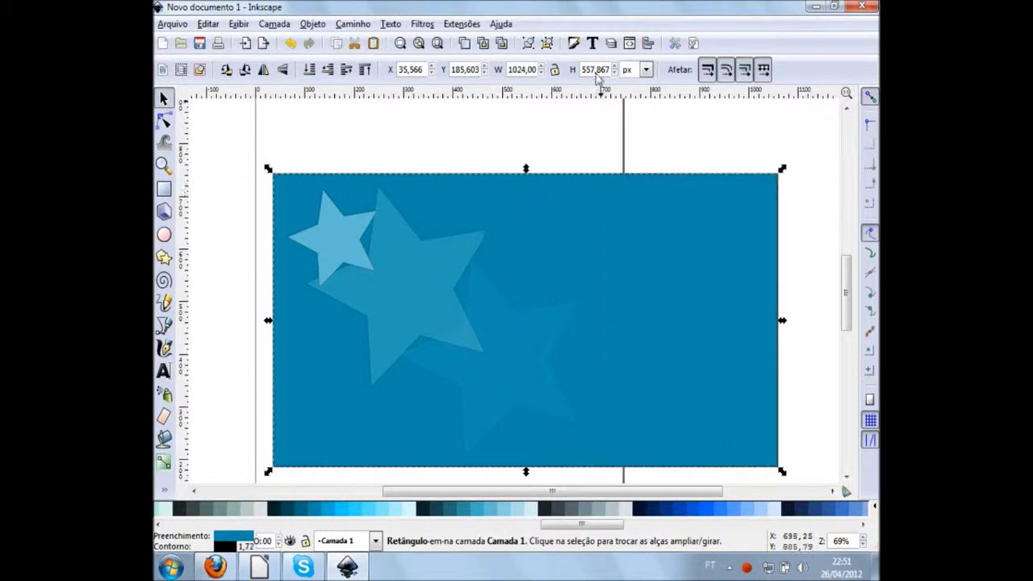
double_click(596, 70)
type("700")
key("Return")
scroll(611, 247, "up", 4)
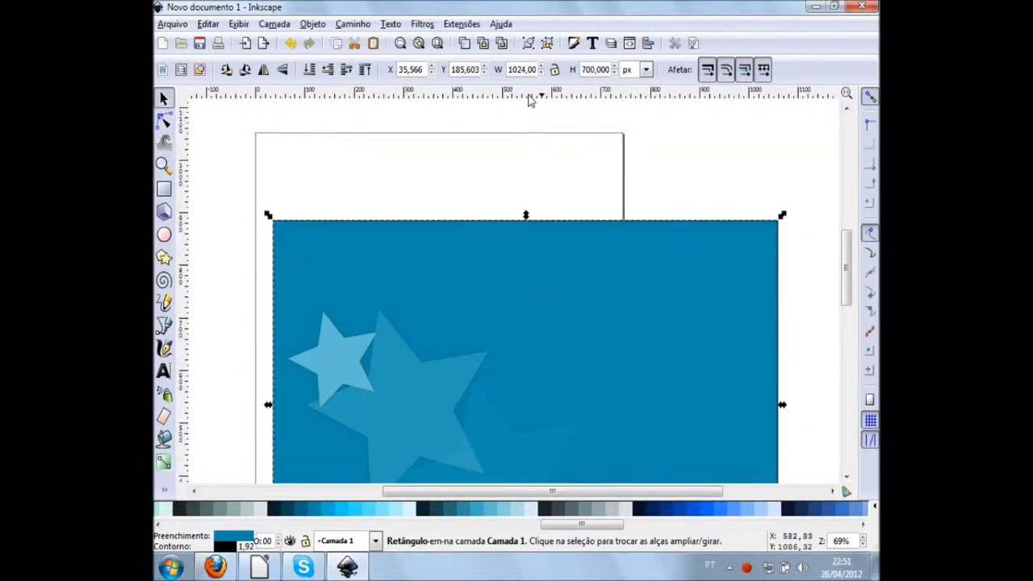
scroll(575, 135, "down", 1)
scroll(561, 153, "down", 2)
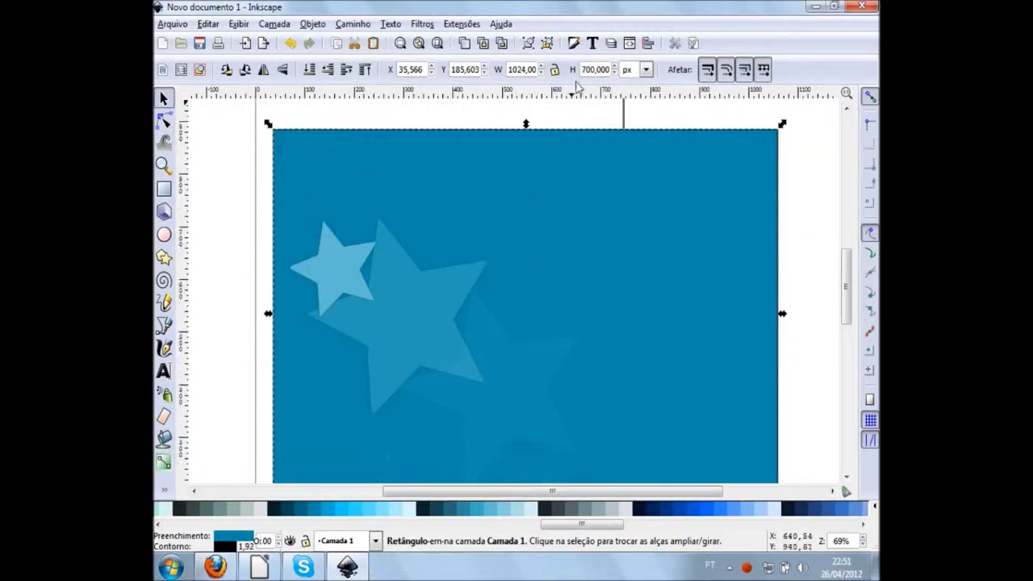
scroll(558, 203, "down", 2)
scroll(569, 217, "up", 4)
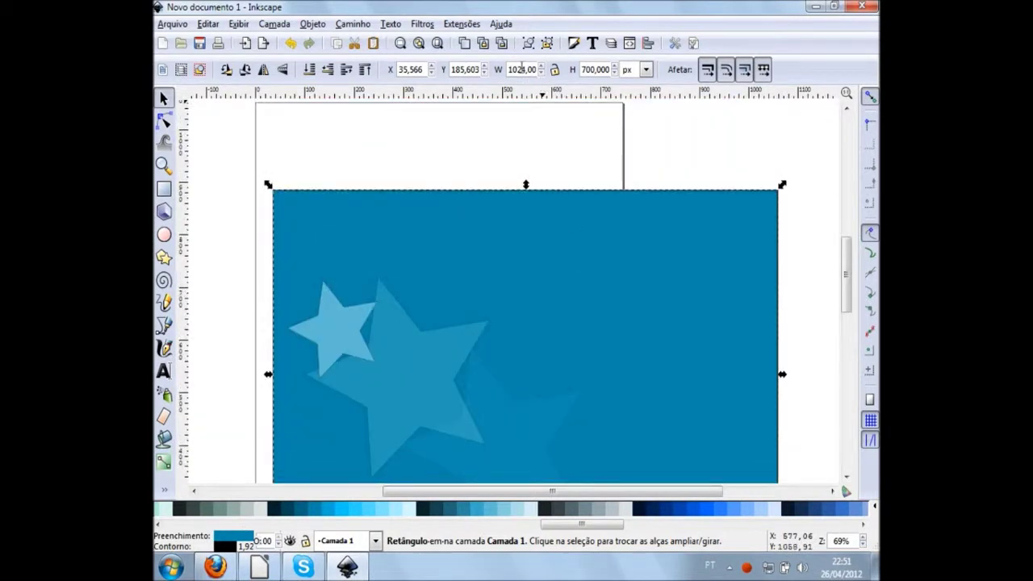
Step: Scale the rectangle and all its stars together to 1600 × 1200 px
key("ctrl+a")
double_click(532, 72)
type("16")
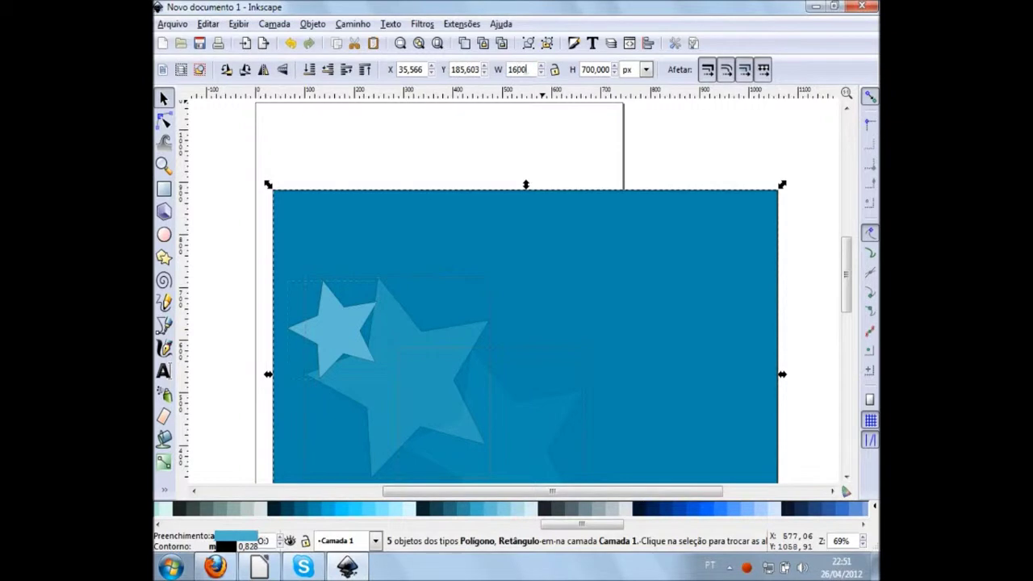
key("Return")
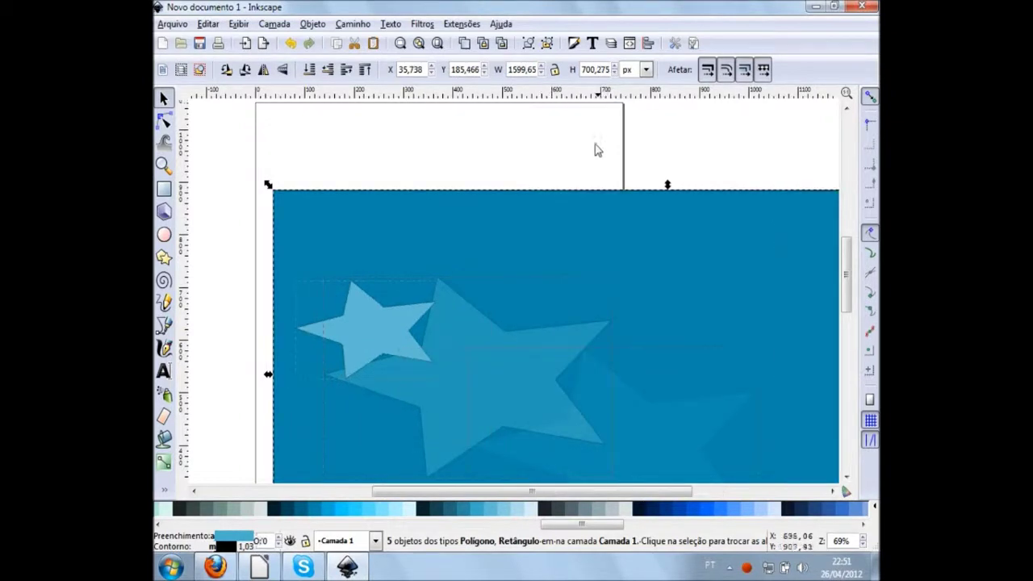
triple_click(601, 70)
type("1200")
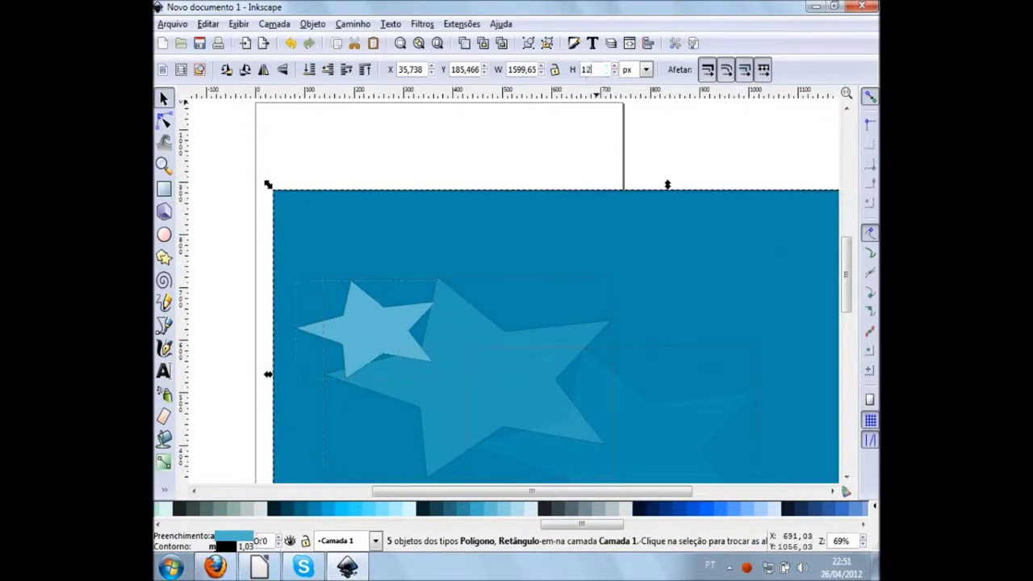
key("Return")
Step: Move the whole background and its stars left and down off the page
scroll(609, 231, "down", 2)
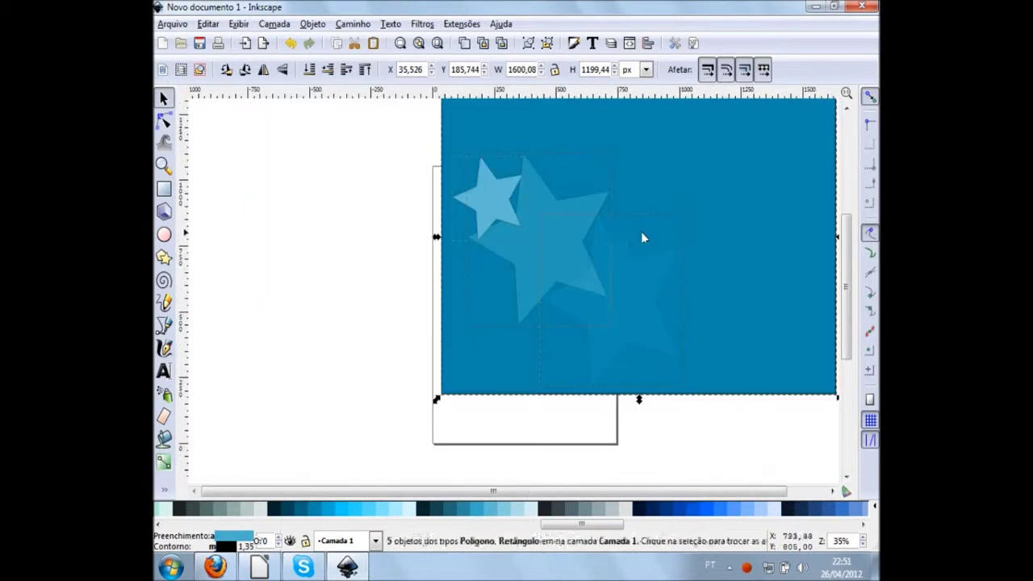
scroll(641, 234, "down", 2)
left_click(774, 356)
left_click_drag(767, 349, 508, 150)
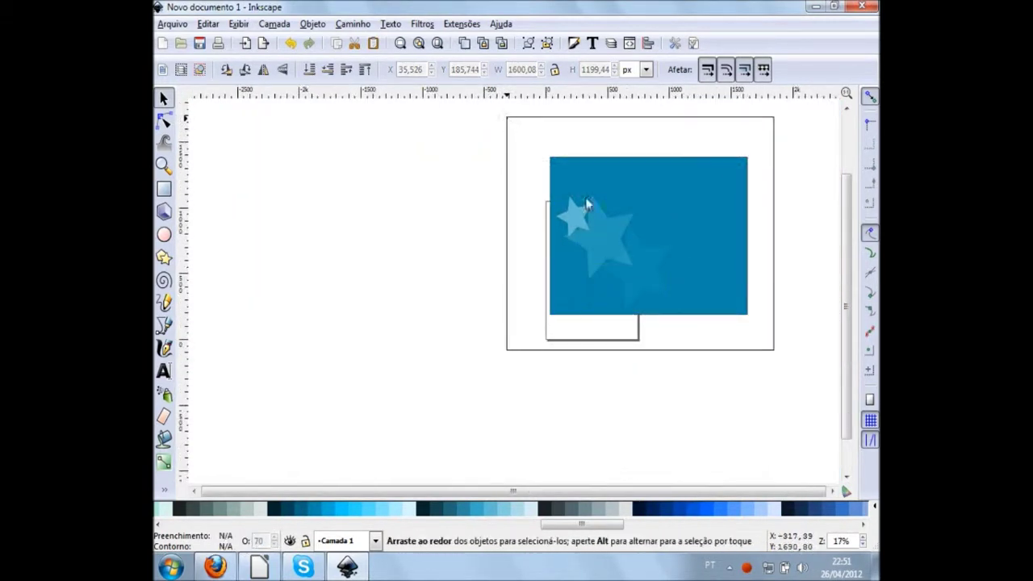
left_click_drag(686, 219, 645, 364)
left_click(390, 367)
scroll(517, 331, "up", 1)
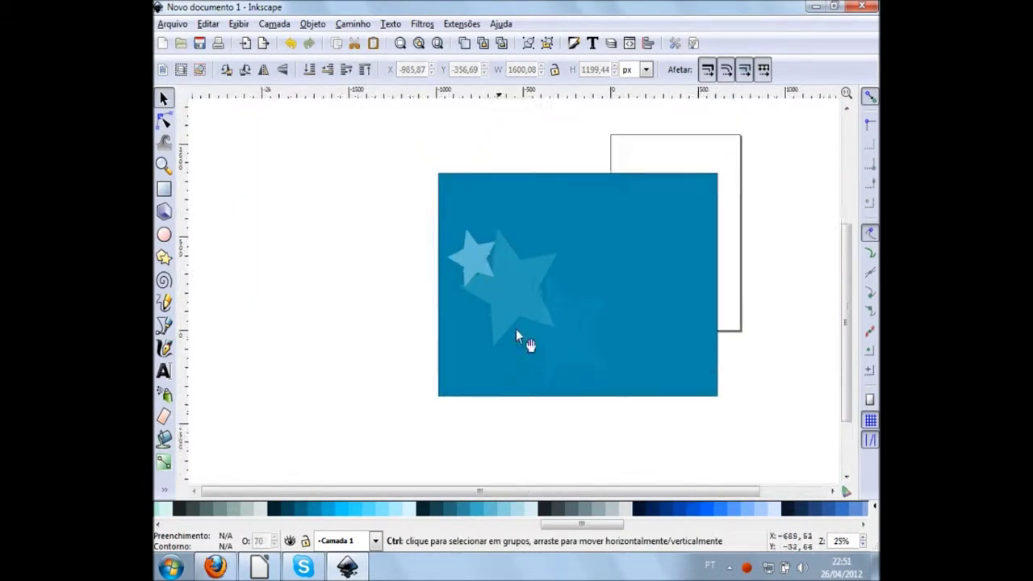
scroll(500, 233, "up", 2)
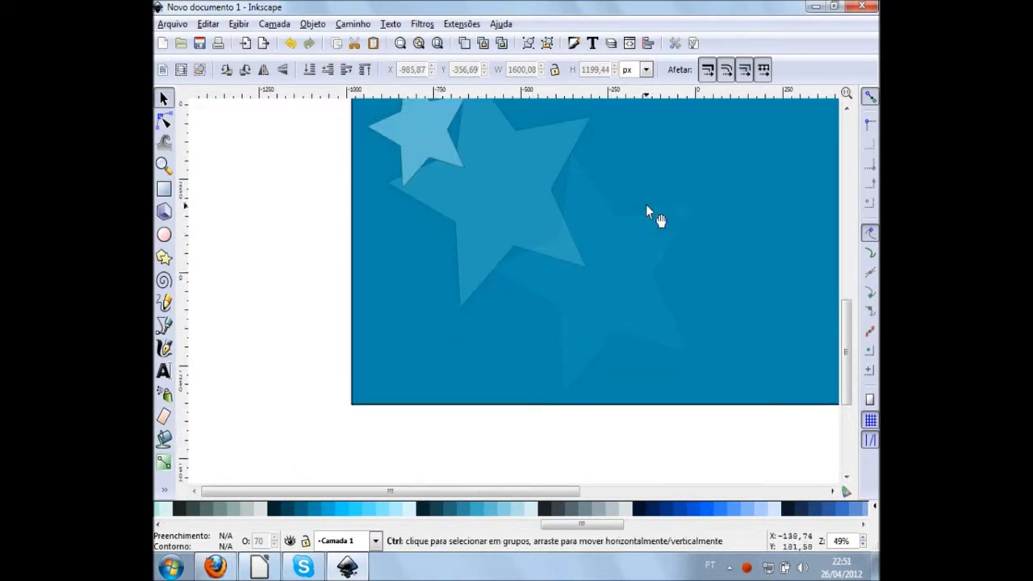
scroll(653, 217, "down", 2)
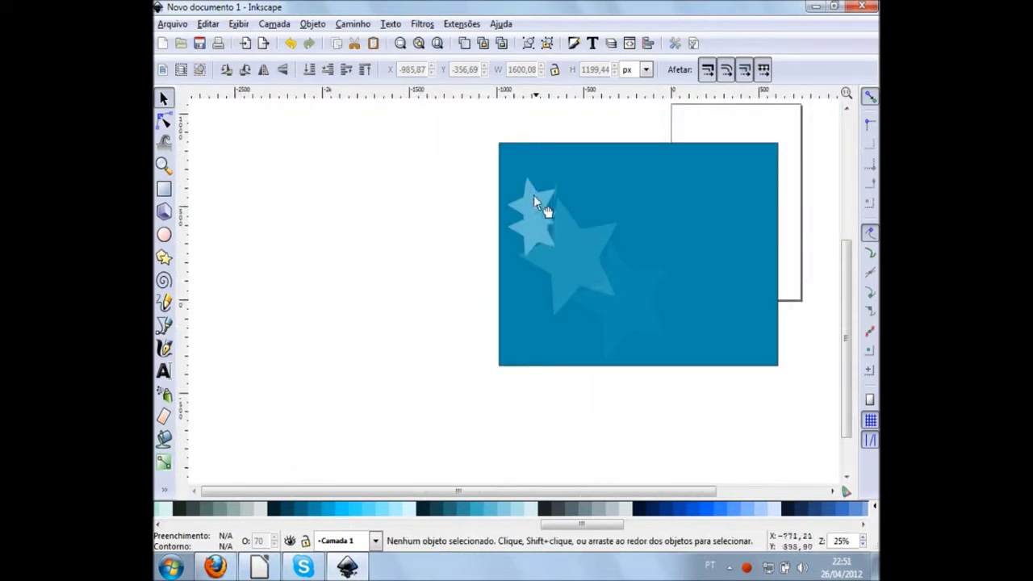
Step: Raise the small star and its two faded copies together near the upper-left corner
left_click(534, 202)
left_click_drag(533, 204, 400, 225)
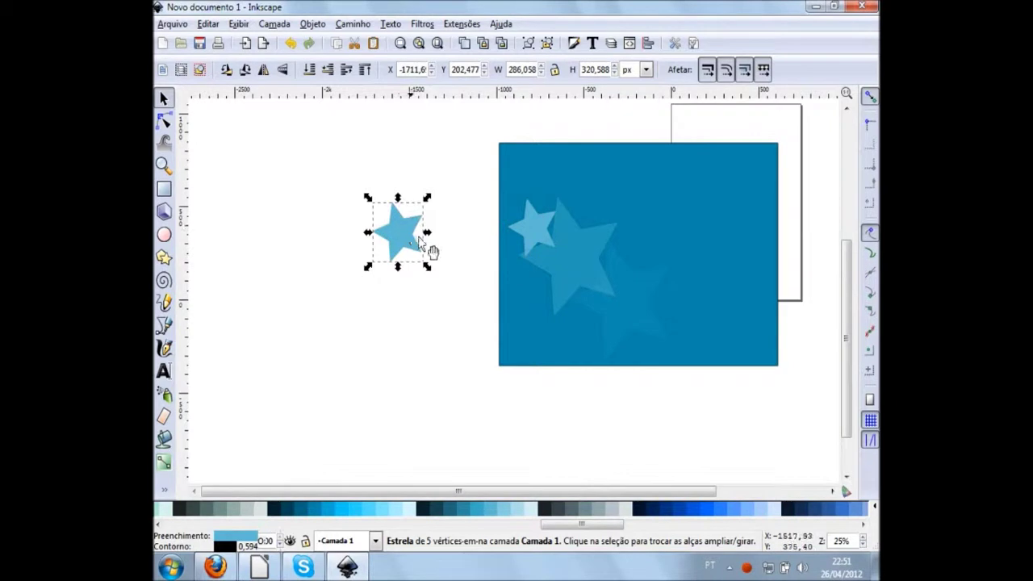
key("ctrl+z")
left_click(592, 264, "shift")
left_click(646, 334, "shift")
left_click_drag(590, 272, 591, 221)
left_click(728, 258)
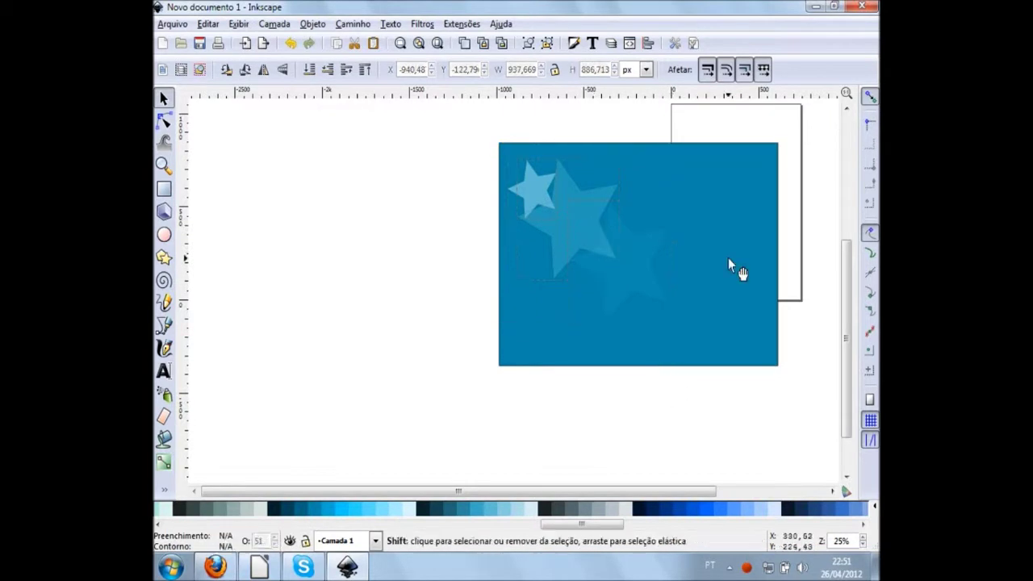
scroll(727, 260, "right", 3)
scroll(535, 174, "up", 2, "ctrl")
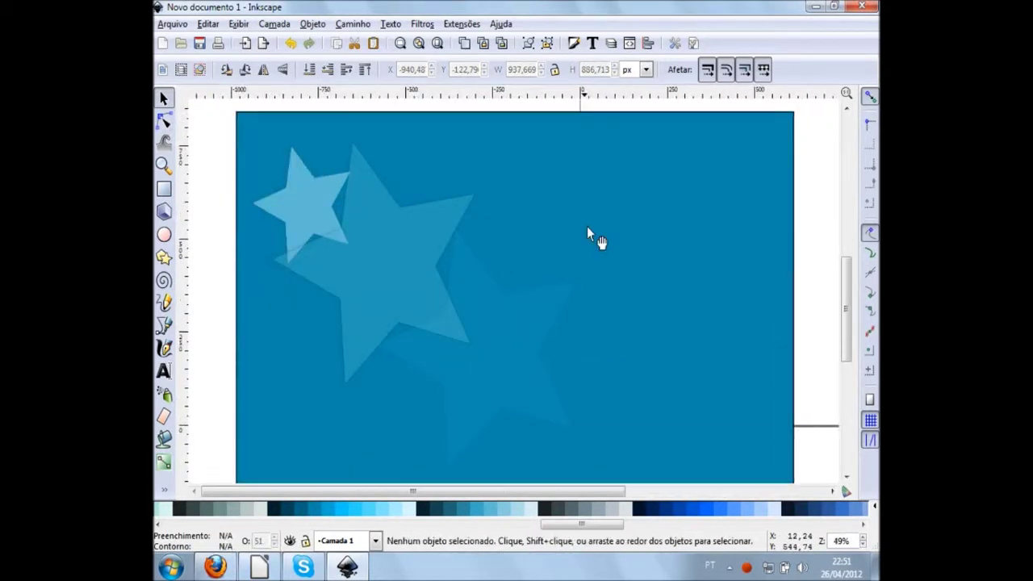
scroll(590, 234, "down", 2, "ctrl")
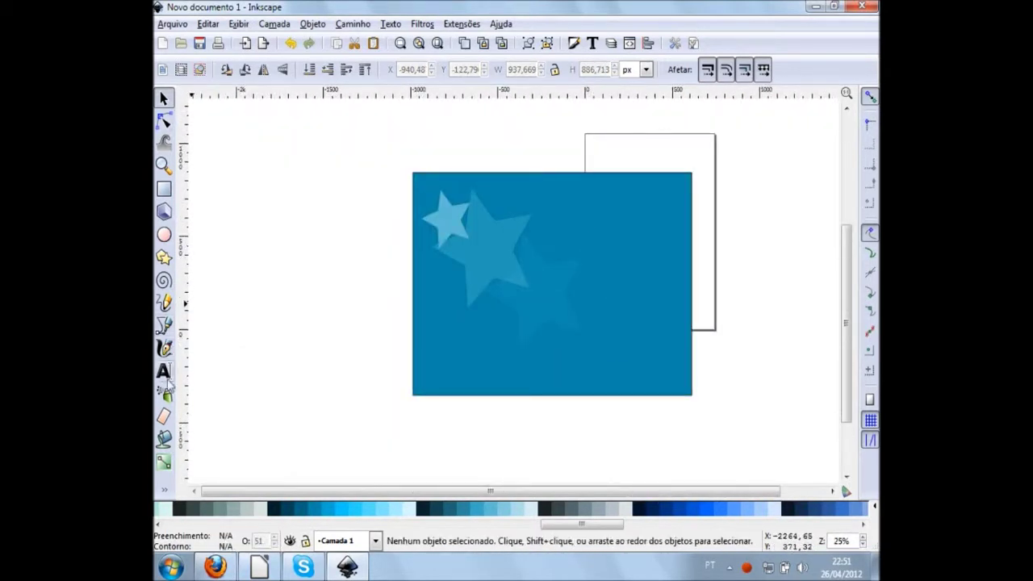
Step: Create a text line with the professor's name on the background at font size 144
left_click(164, 372)
left_click(619, 242)
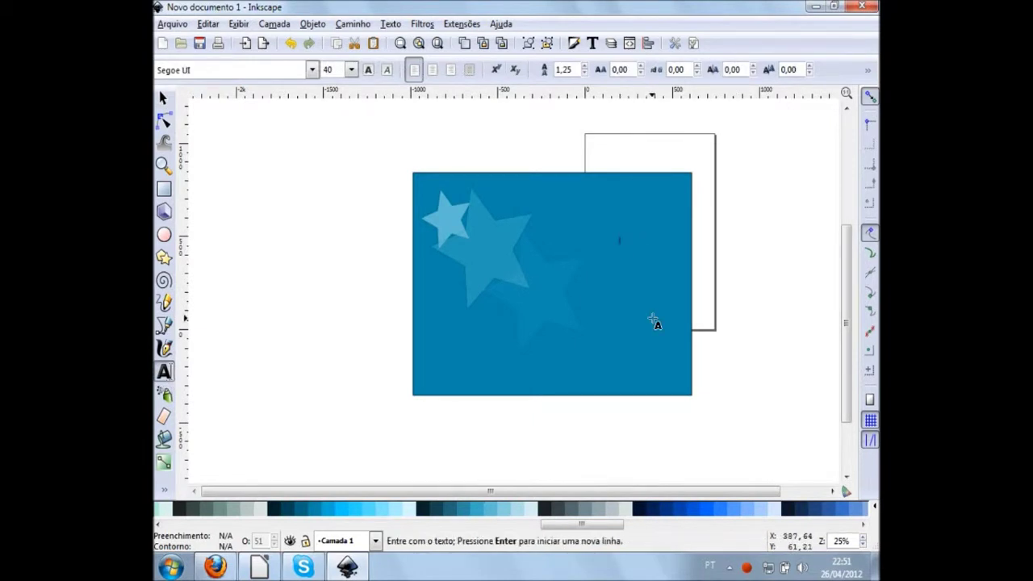
scroll(683, 256, "up", 2)
left_click(495, 239)
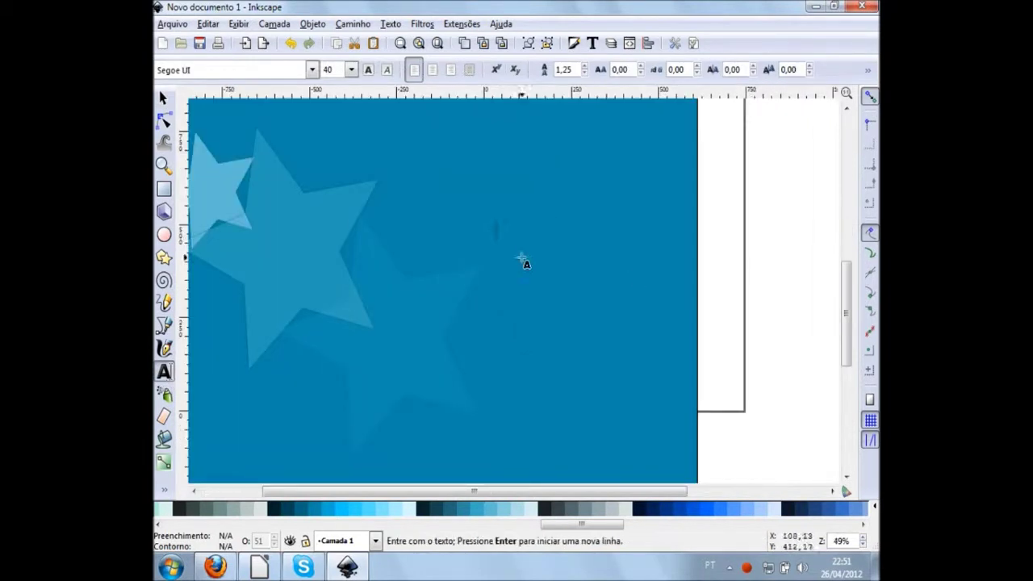
type("Pon")
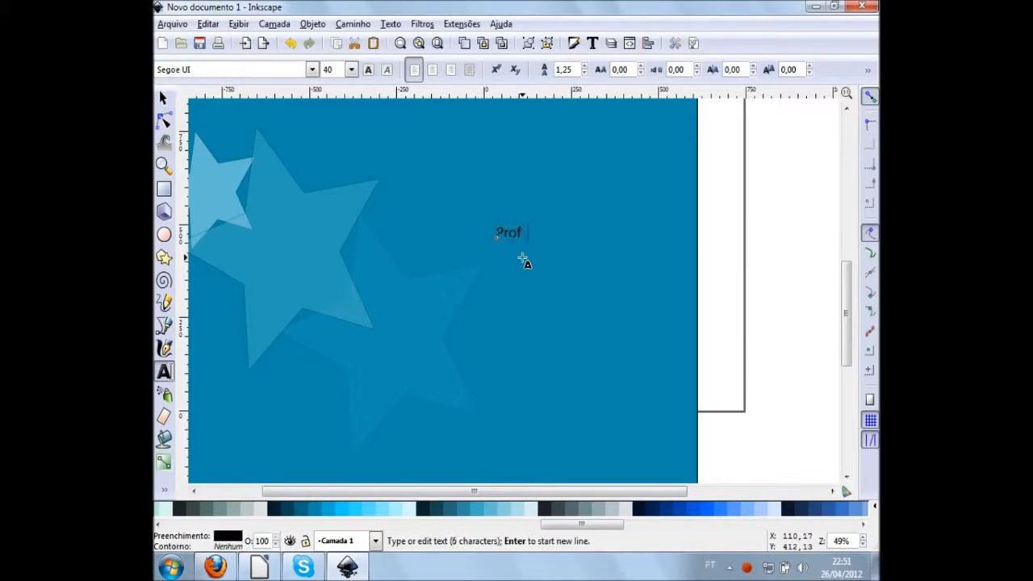
type("afael Guarapa")
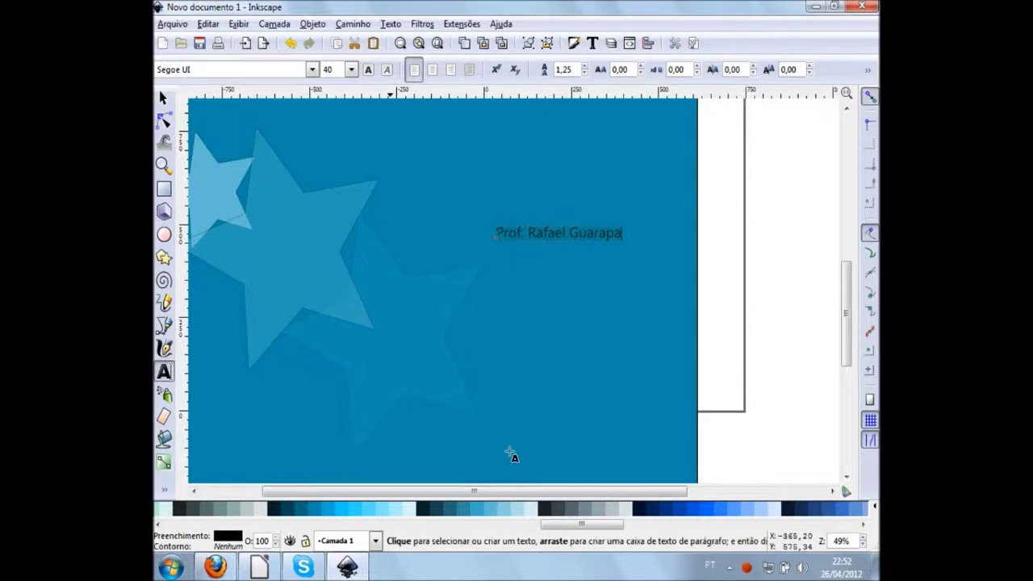
left_click(351, 70)
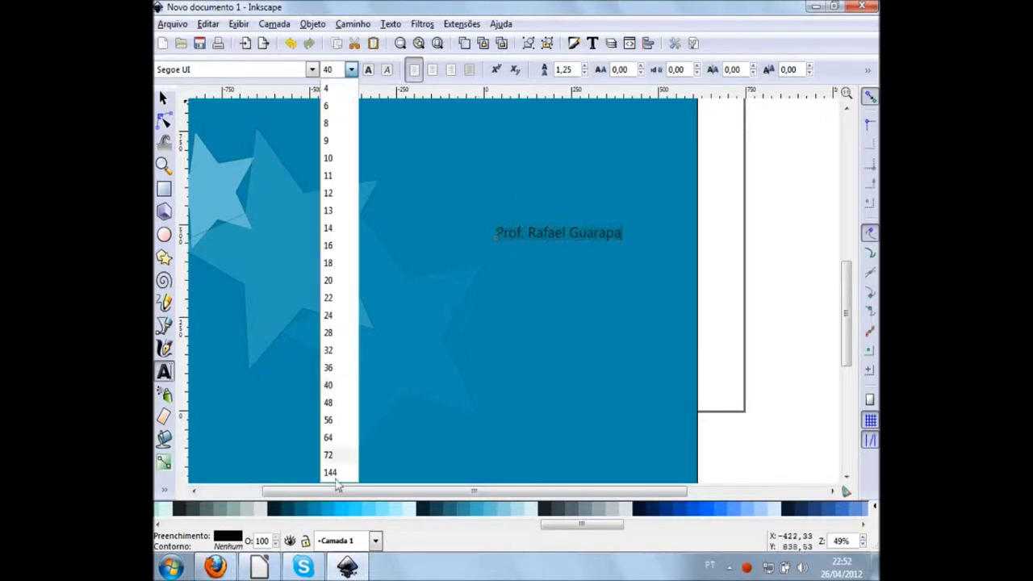
left_click(330, 473)
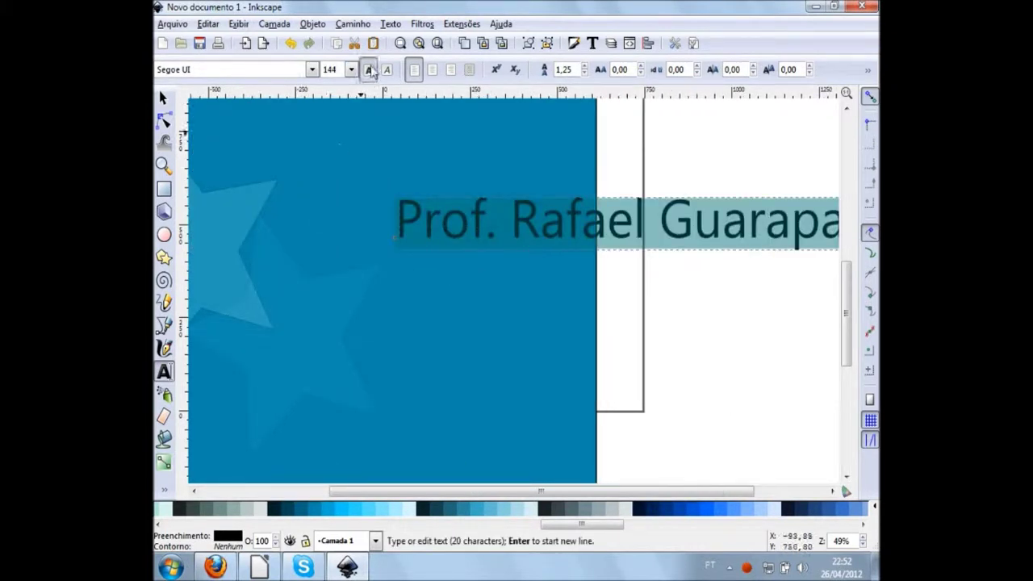
Step: Make the name text bold and move it left onto the blue background
key("ctrl+b")
key("F1")
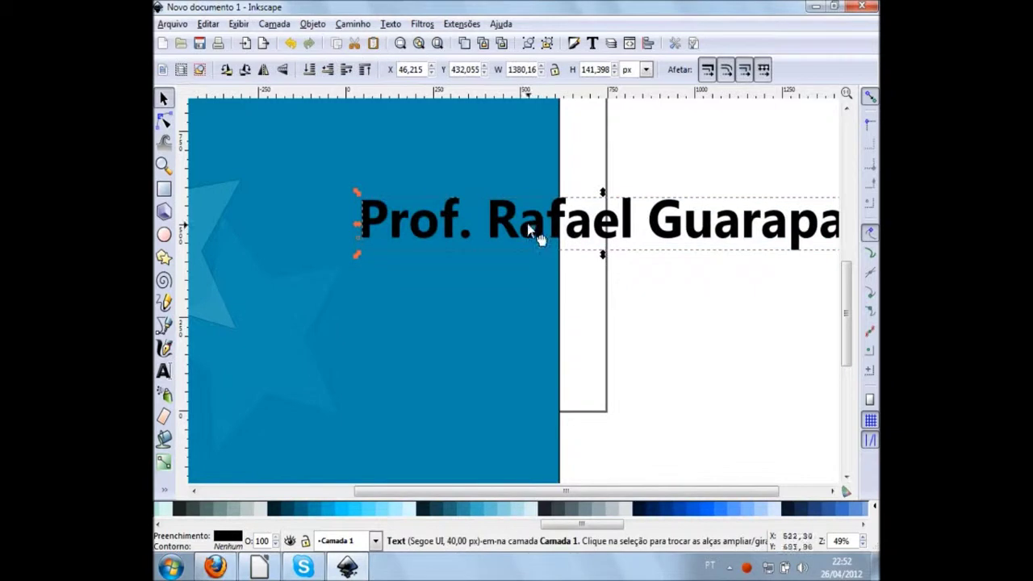
left_click_drag(528, 223, 409, 235)
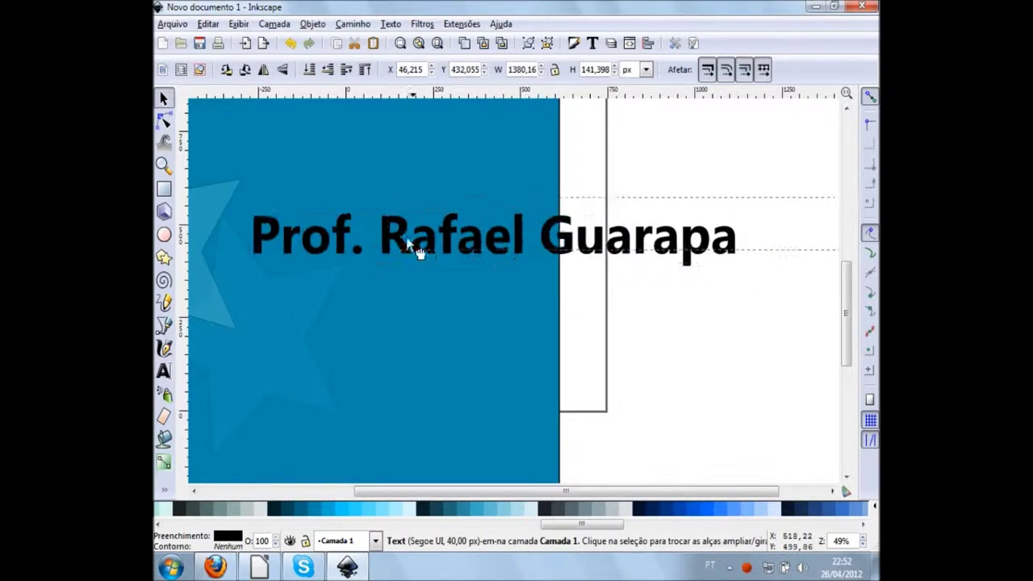
left_click(390, 25)
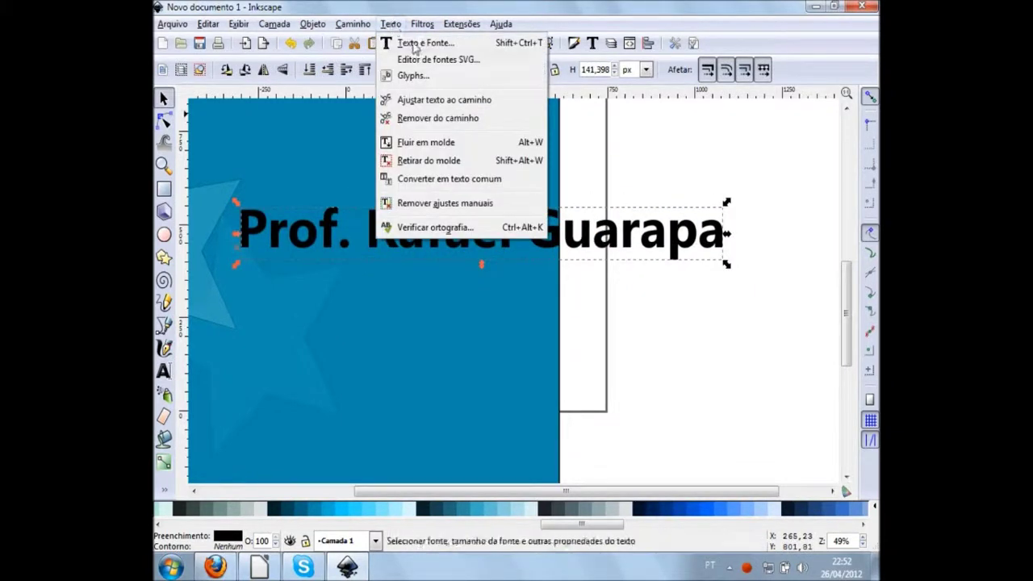
Step: Switch the name text to a vertical layout in the Text and Font settings and apply it
left_click(414, 44)
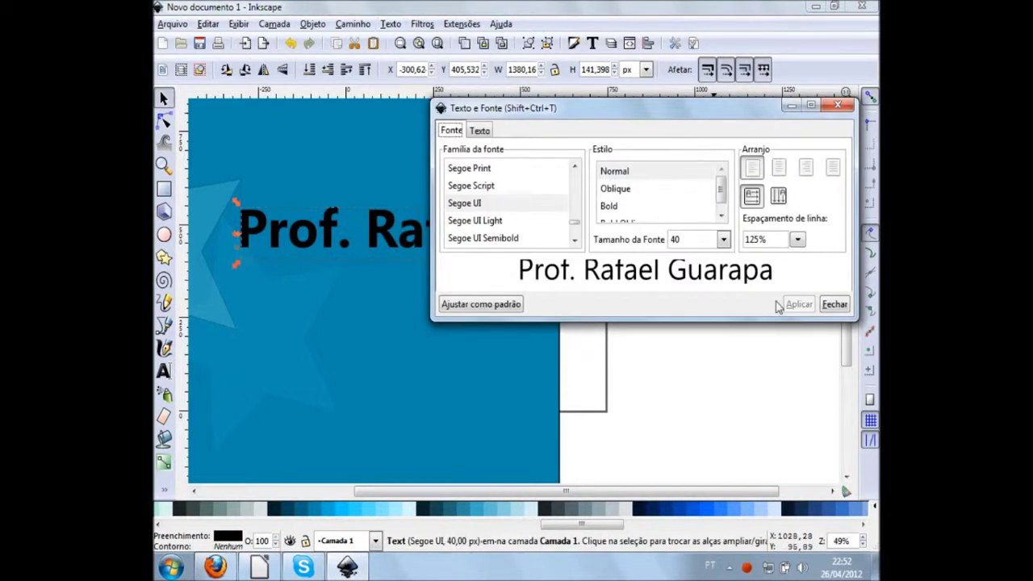
left_click(650, 242)
double_click(645, 121)
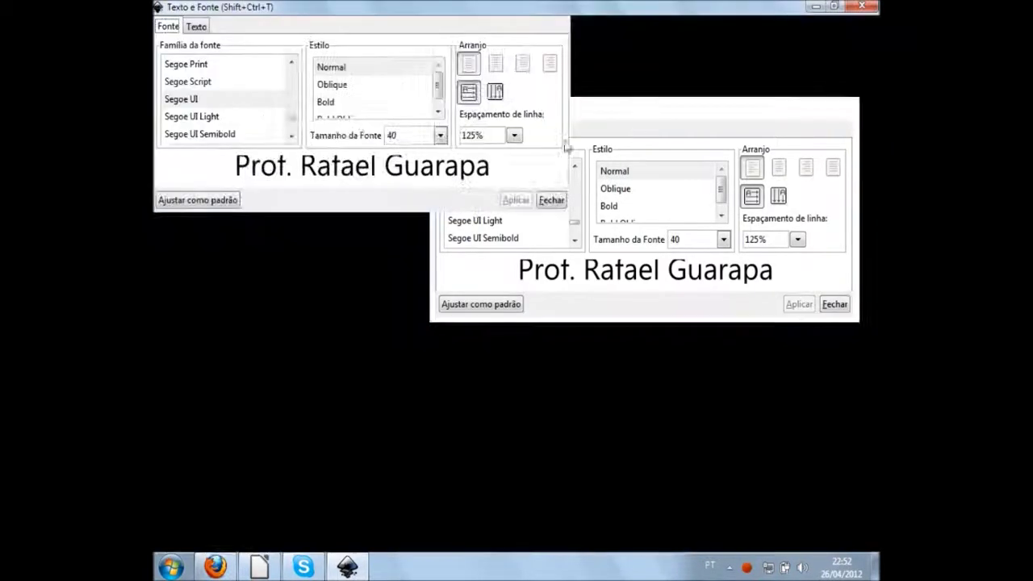
double_click(519, 12)
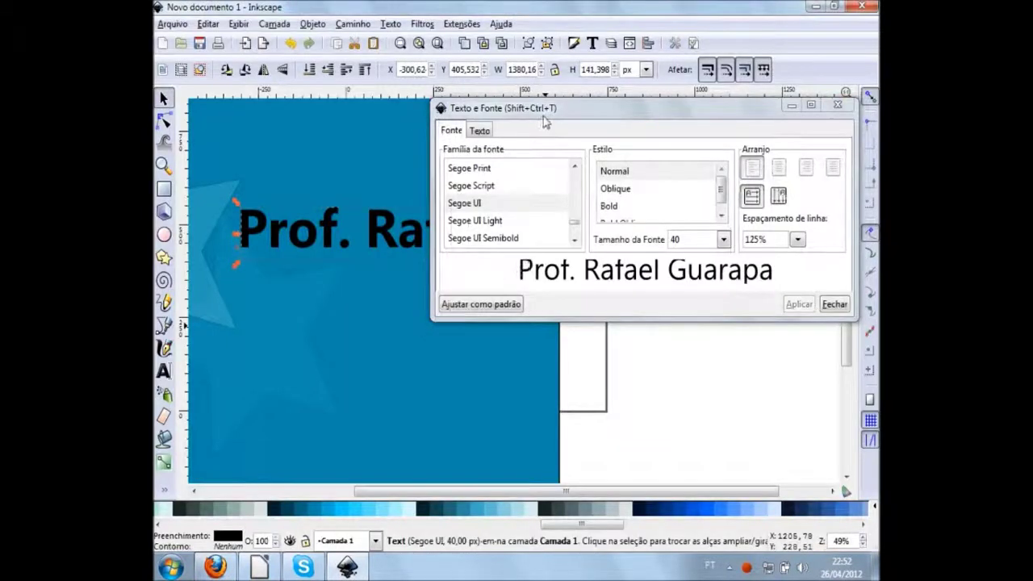
double_click(547, 111)
double_click(488, 11)
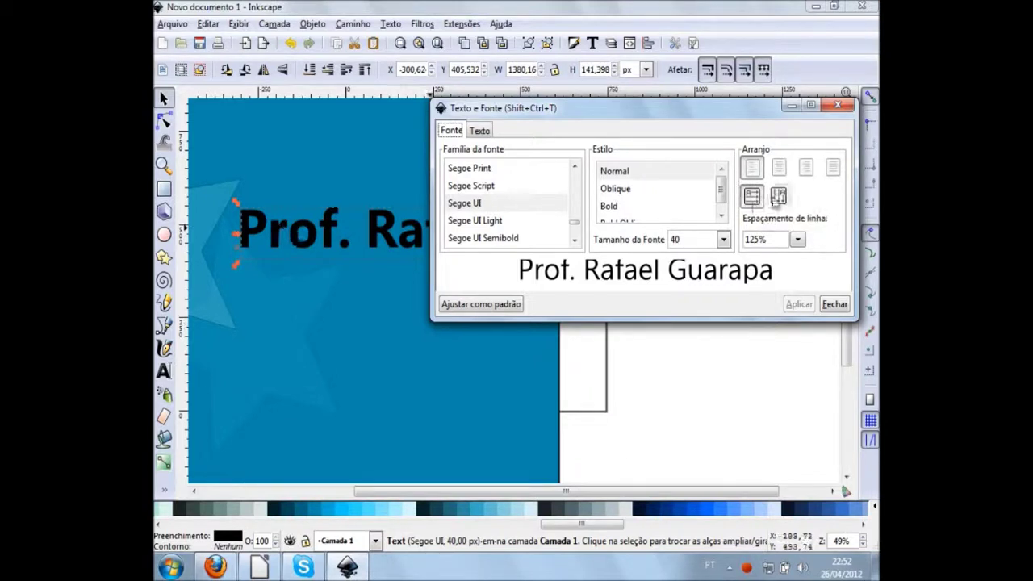
left_click(777, 198)
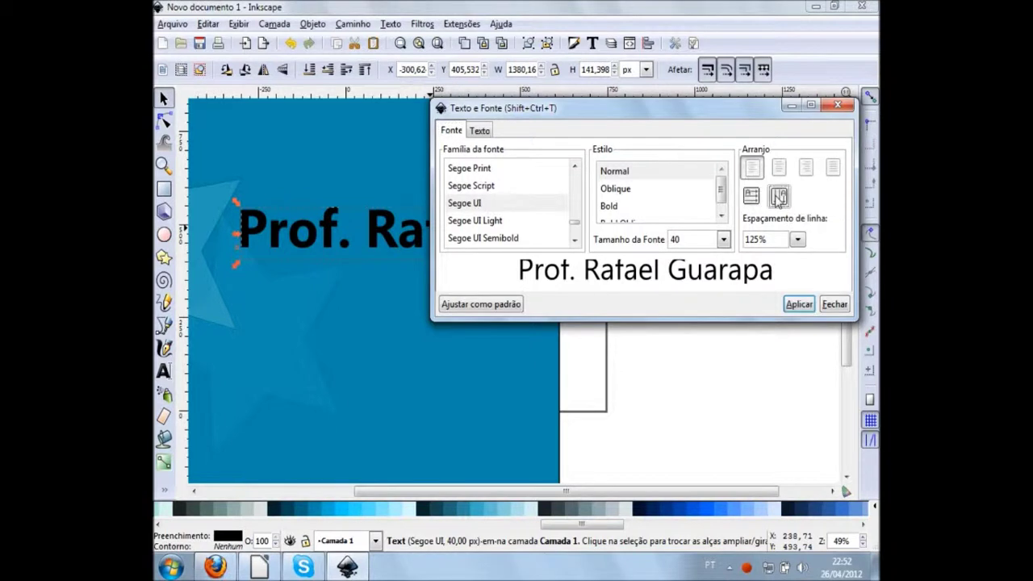
left_click(813, 314)
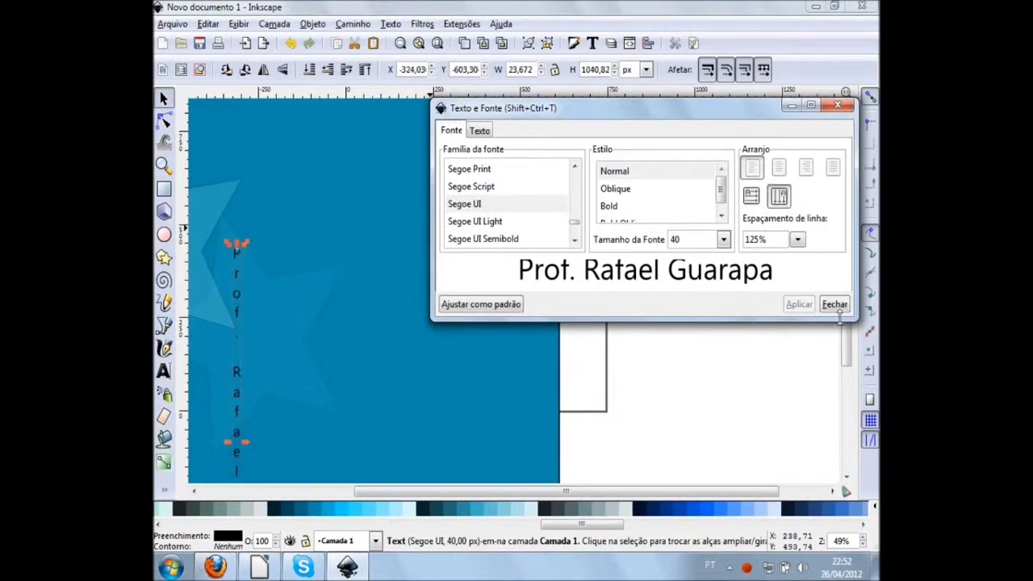
left_click(836, 307)
Step: Move the vertical text toward the blue background's right edge, undoing an accidental stretch
scroll(447, 335, "down", 2, "ctrl")
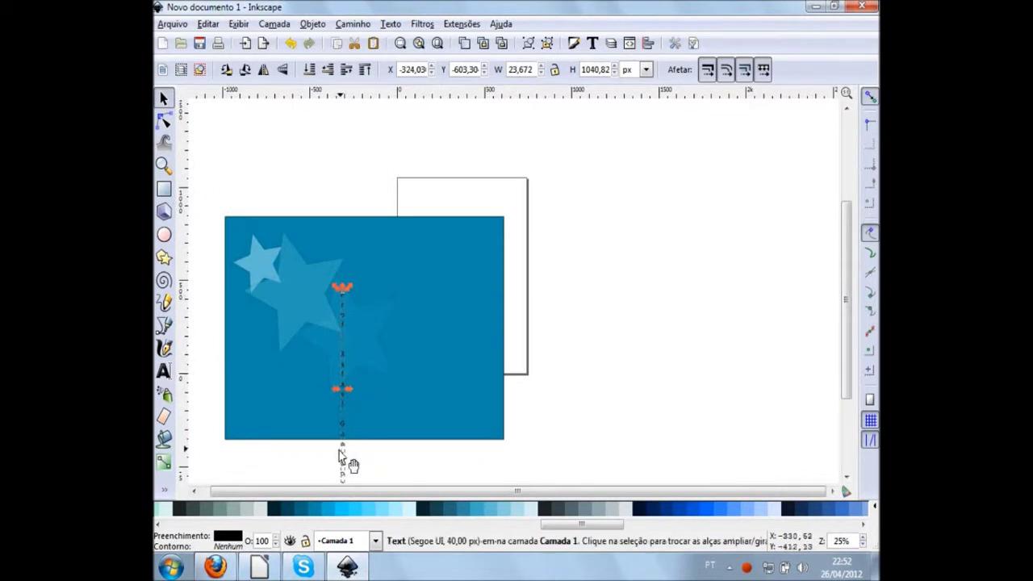
left_click_drag(340, 456, 482, 394)
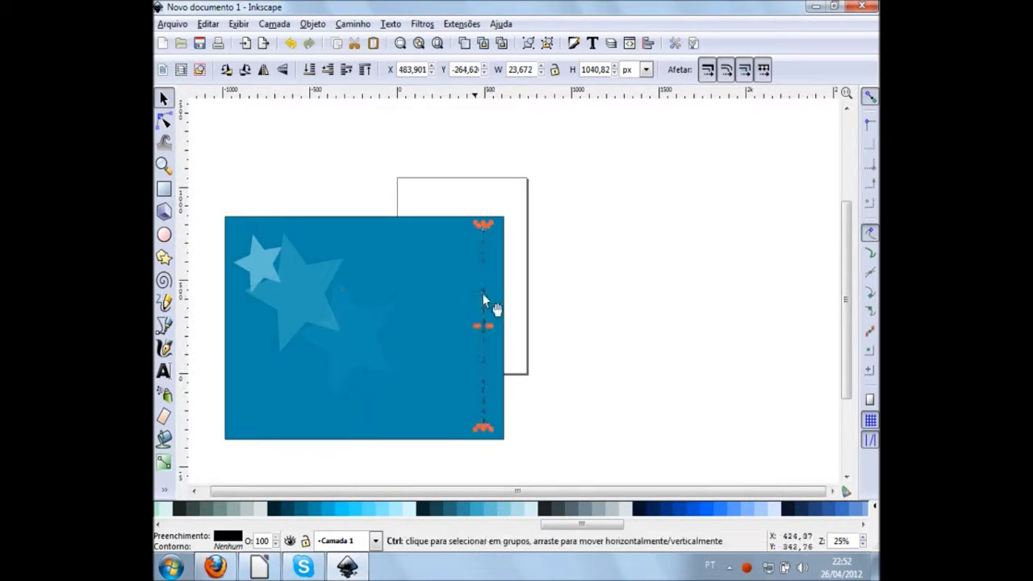
scroll(485, 301, "up", 2, "ctrl")
left_click(586, 291)
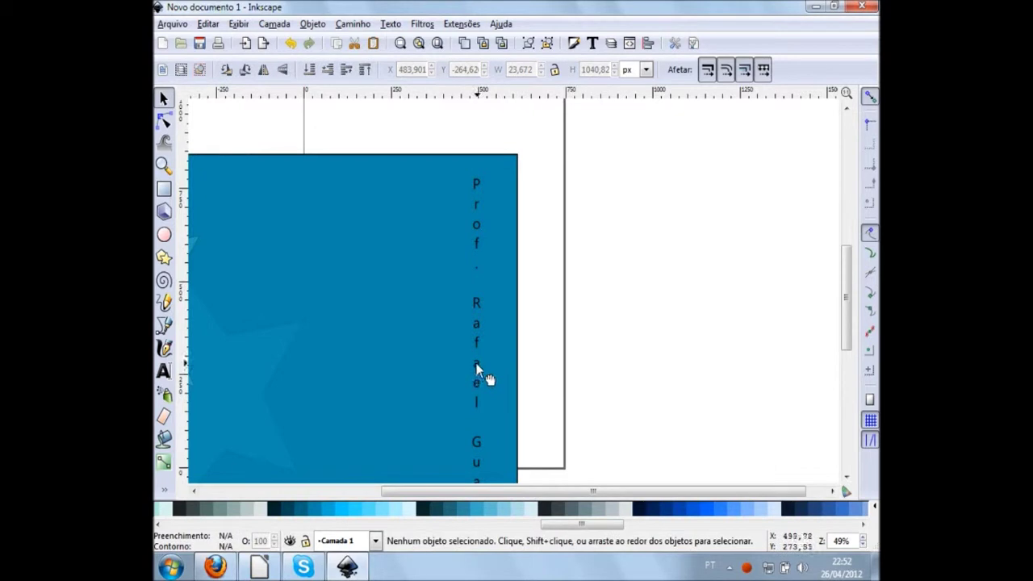
left_click(476, 364)
left_click_drag(475, 377, 413, 384)
left_click(411, 386)
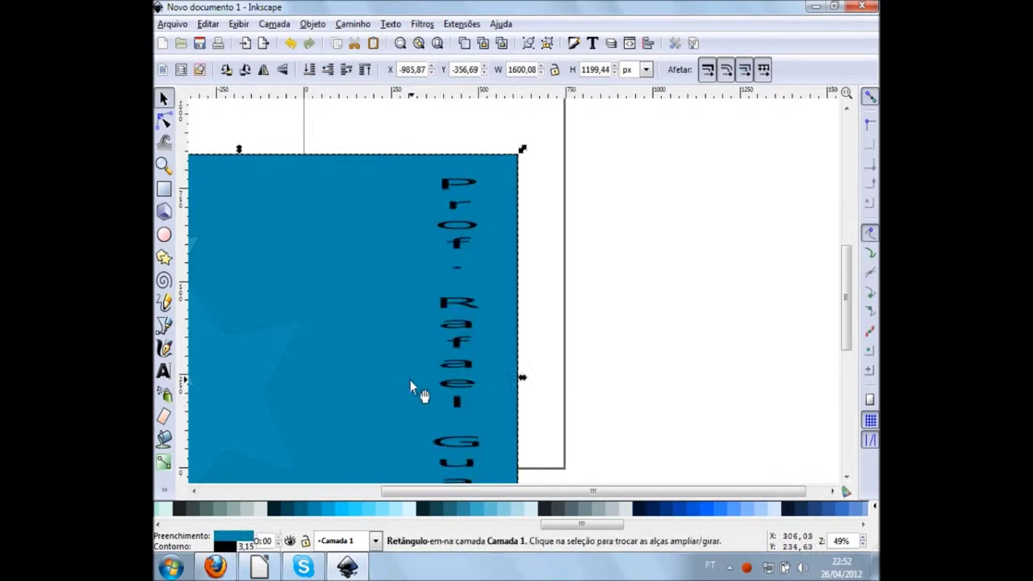
key("ctrl+z")
Step: Restore the vertical layout and nudge the text right and up along the edge
scroll(474, 368, "down", 3)
scroll(474, 368, "down", 1)
scroll(474, 370, "up", 4)
scroll(473, 379, "up", 1)
scroll(475, 396, "down", 1)
key("ctrl+z")
key("ctrl+shift+z")
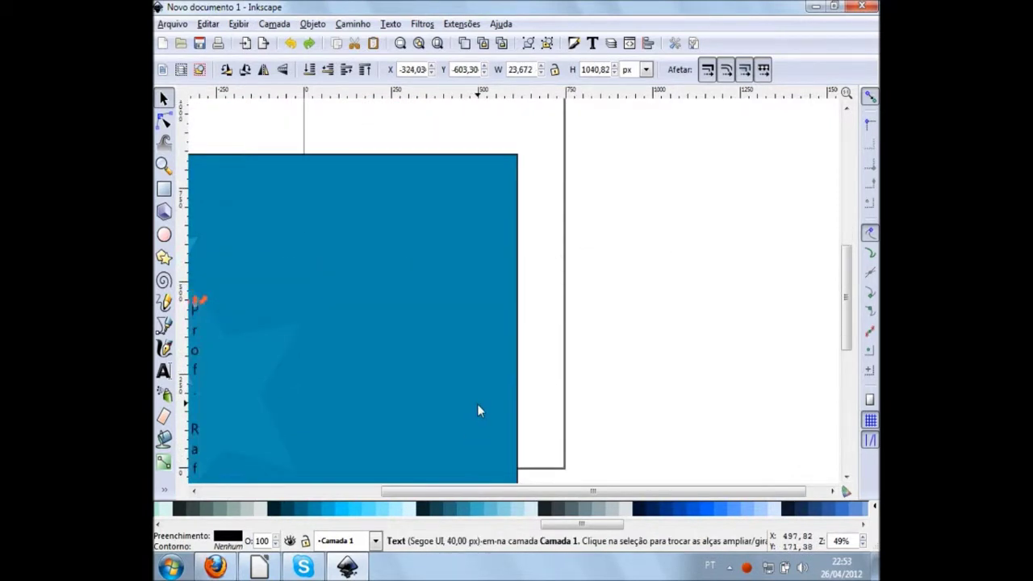
key("shift+Right")
key("shift+Right")
key("shift+Right")
key("shift+Right")
key("shift+Right")
key("shift+Right")
key("shift+Up")
key("shift+Up")
key("shift+Up")
key("shift+Right")
key("shift+Right")
key("shift+Up")
key("shift+Up")
key("shift+Up")
key("shift+Up")
key("shift+Up")
key("shift+Right")
key("shift+Right")
key("shift+Right")
key("shift+Right")
key("shift+Right")
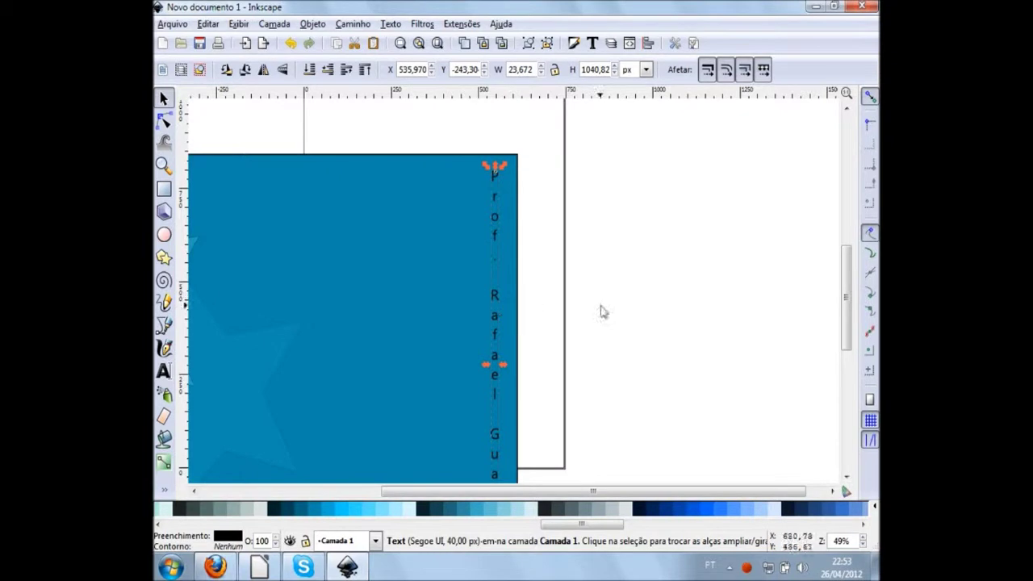
Step: Shorten the vertical text to about two-thirds height so it fits the background
left_click(544, 337)
scroll(544, 337, "down", 1)
scroll(517, 323, "down", 1)
left_click(491, 313)
scroll(497, 380, "down", 5)
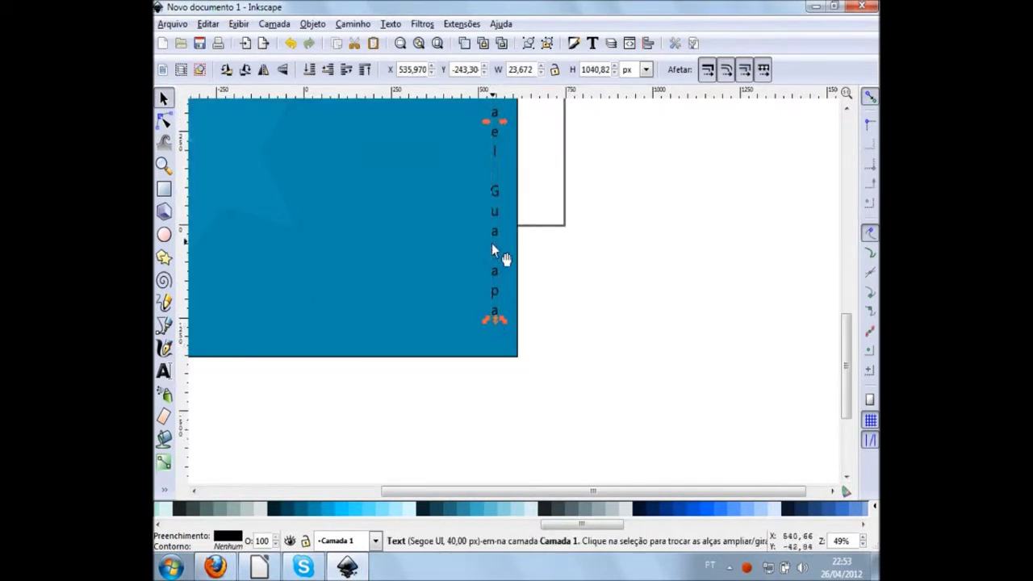
scroll(501, 266, "up", 2)
left_click_drag(500, 387, 496, 255)
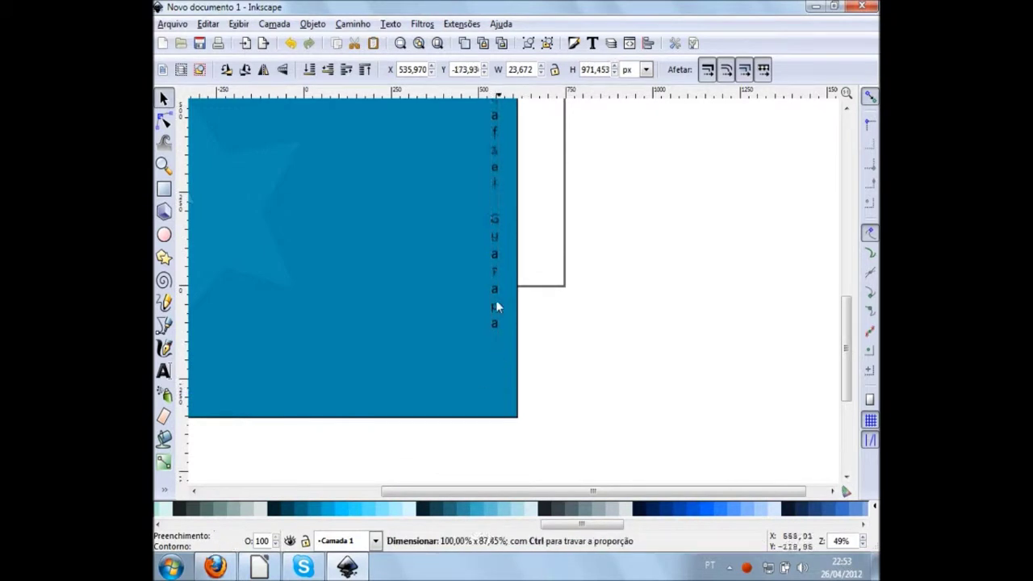
scroll(501, 255, "up", 3)
scroll(501, 254, "up", 2)
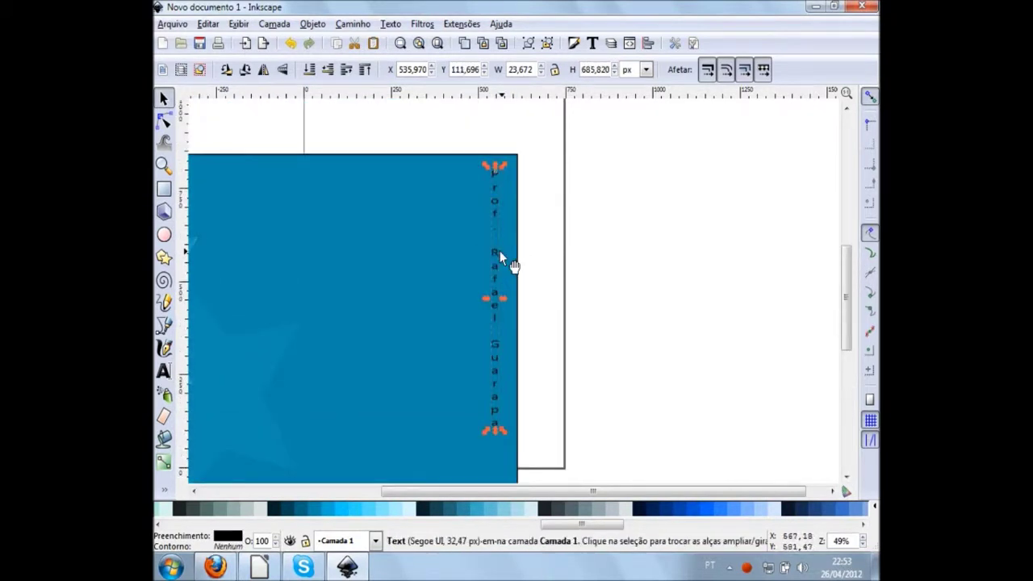
Step: Bring the vertical text into editing mode
key("r")
left_click(499, 251)
key("s")
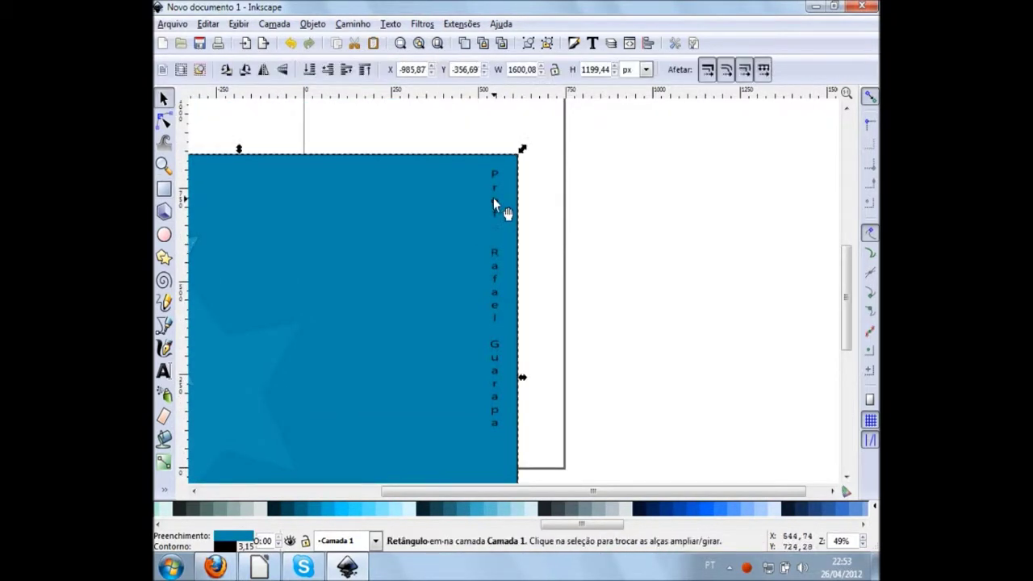
double_click(493, 198)
Step: Set the vertical name text's font size to 24
scroll(517, 189, "up", 3)
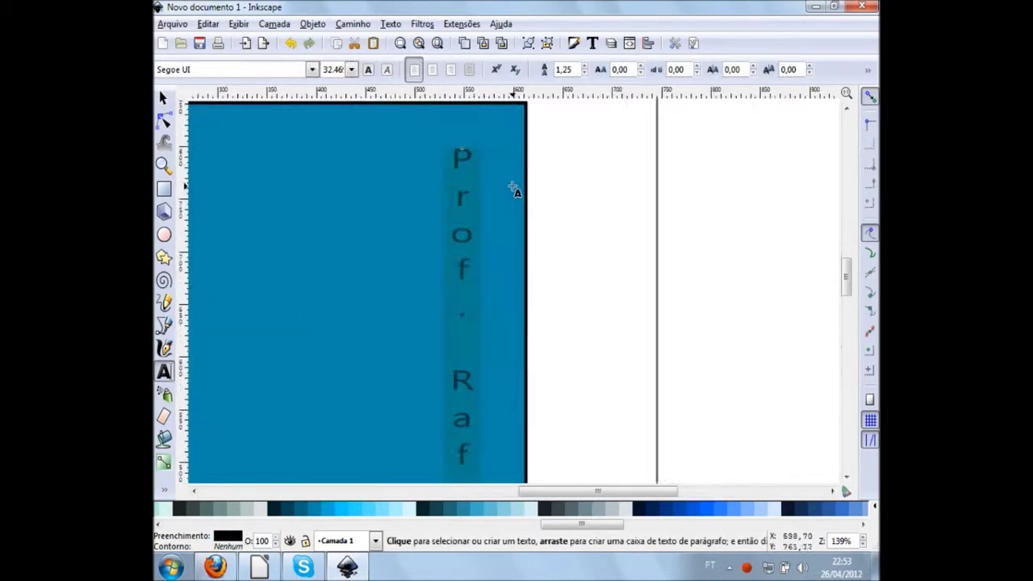
left_click(463, 206)
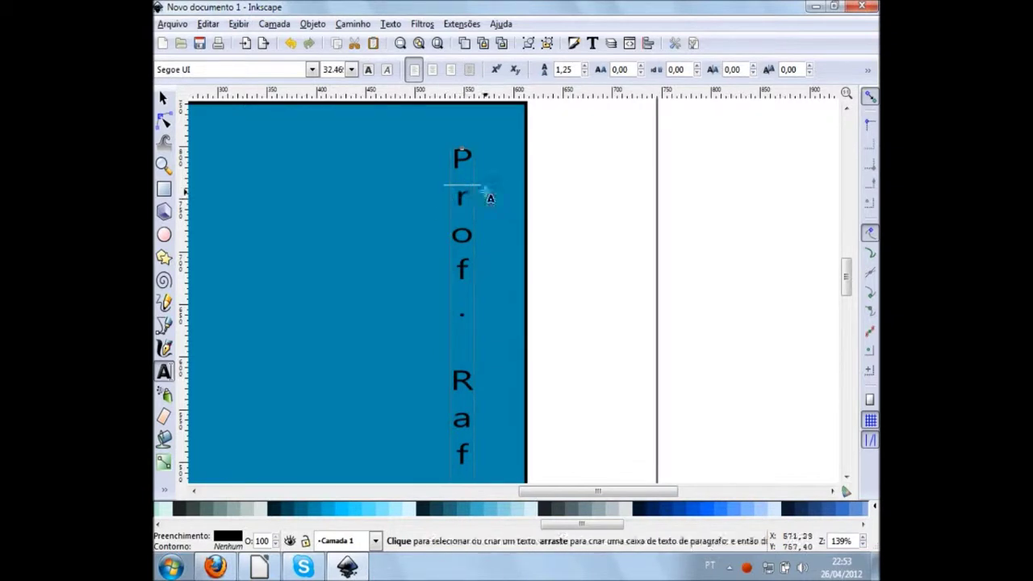
left_click(489, 196)
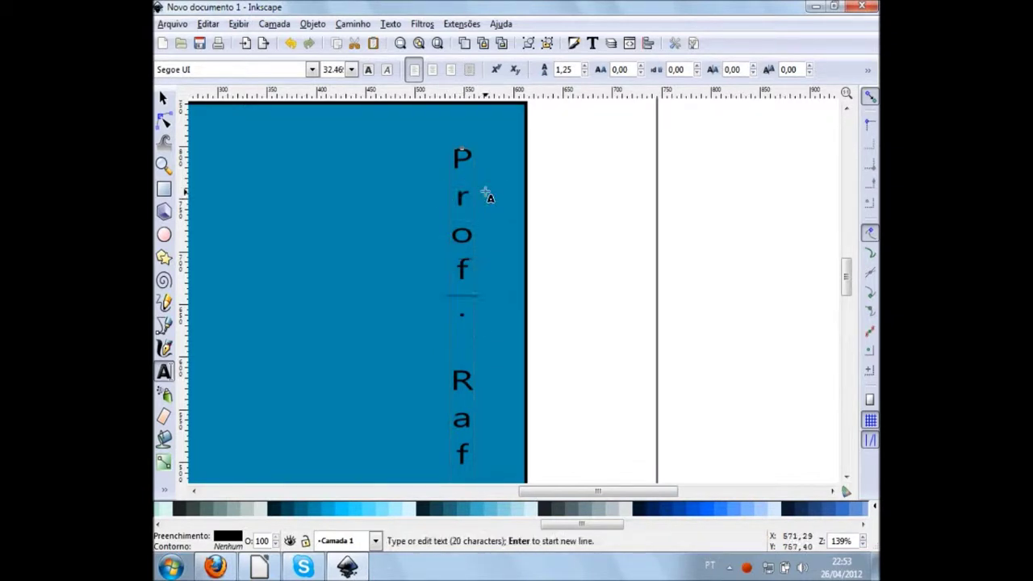
scroll(489, 196, "down", 10)
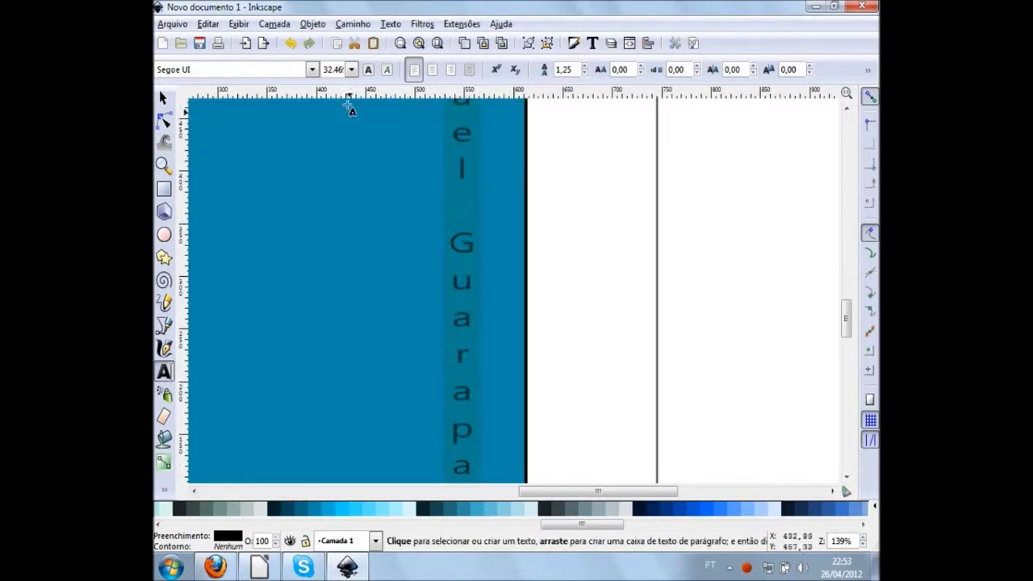
type("522,24")
key("Return")
key("F1")
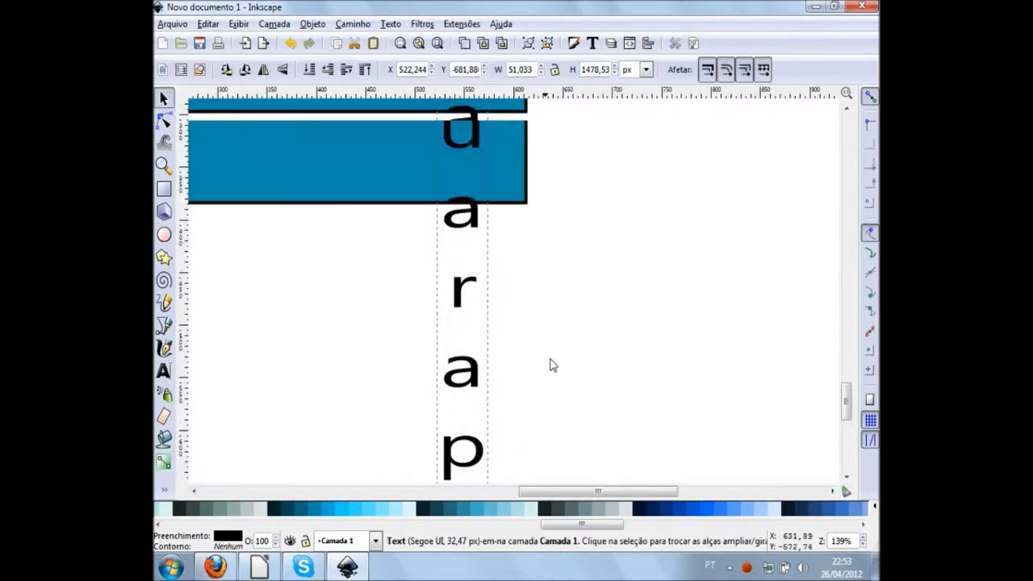
Step: Trim the text to the title and first name, then shift it slightly left and down
scroll(552, 388, "down", 3, "ctrl")
scroll(552, 387, "down", 2, "ctrl")
scroll(552, 387, "down", 2, "ctrl")
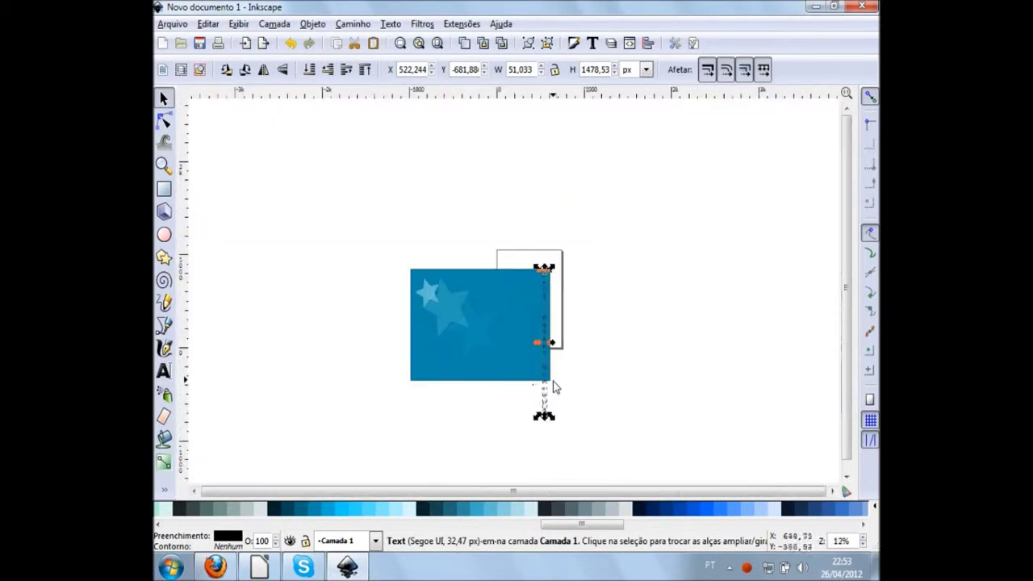
scroll(554, 387, "up", 1, "ctrl")
scroll(555, 328, "up", 2, "ctrl")
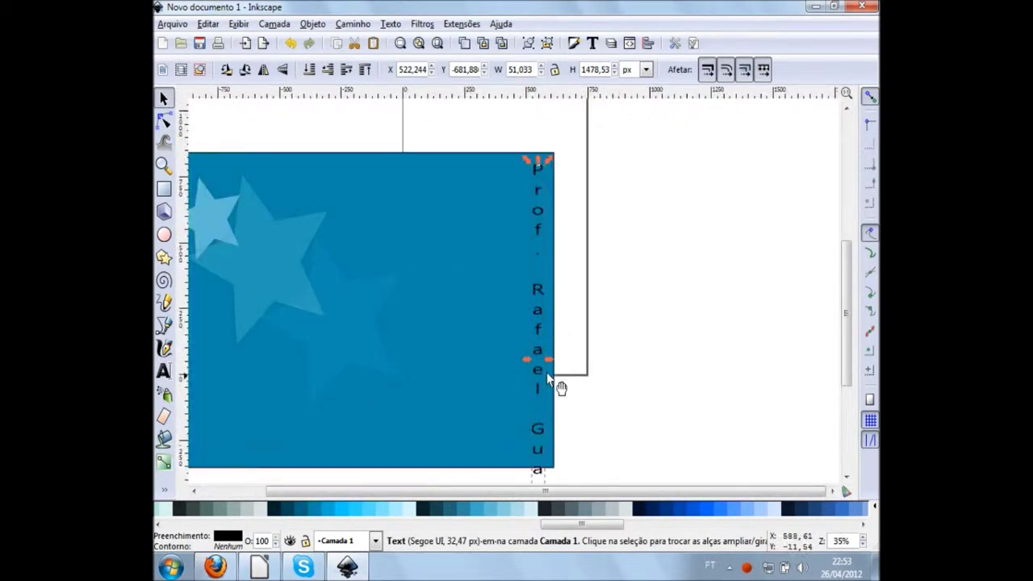
double_click(540, 379)
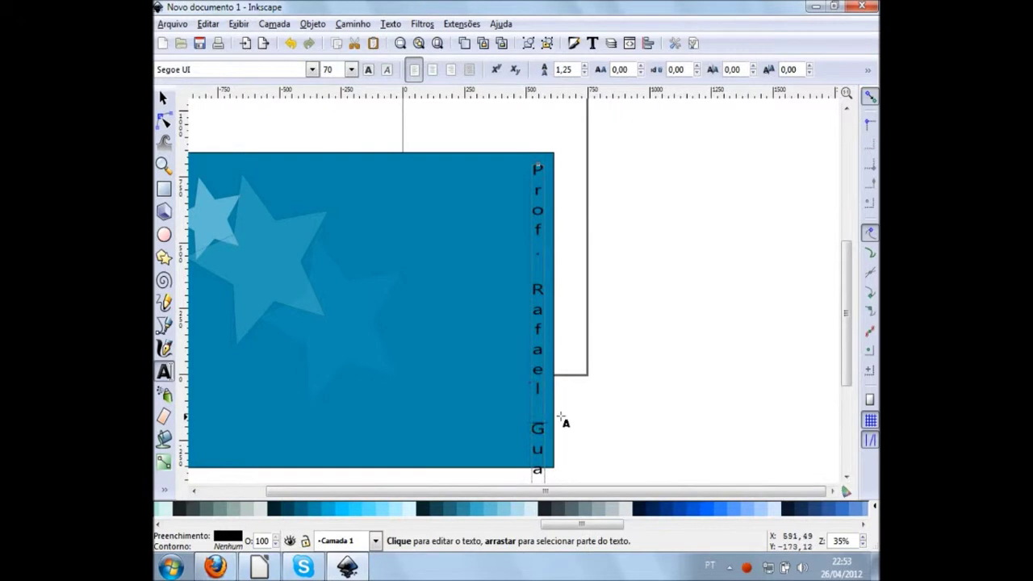
key("Delete")
key("Delete")
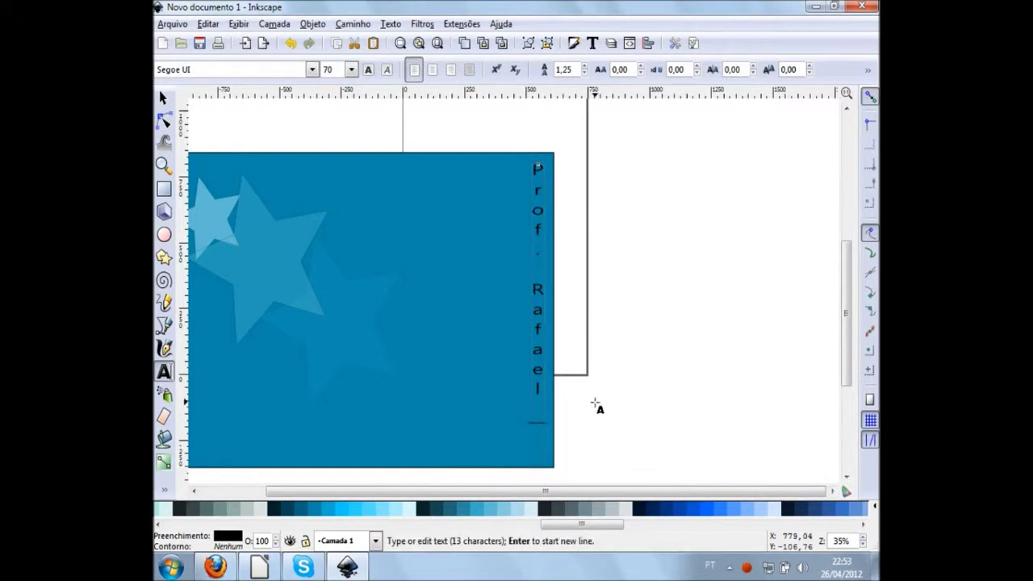
key("F1")
left_click_drag(537, 322, 529, 336)
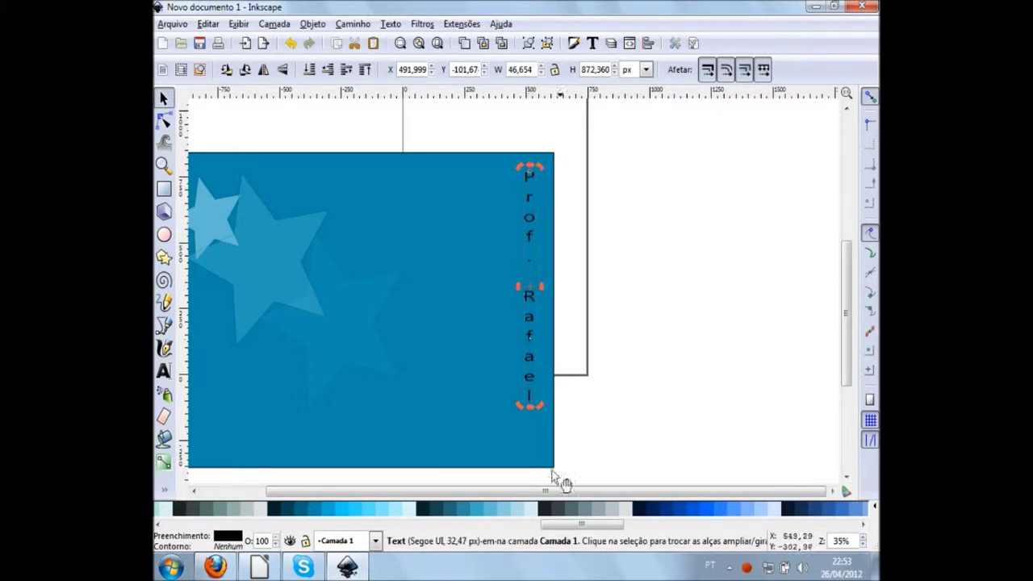
Step: Fill the vertical name text bright cyan and move it slightly lower, then deselect
left_click(440, 512)
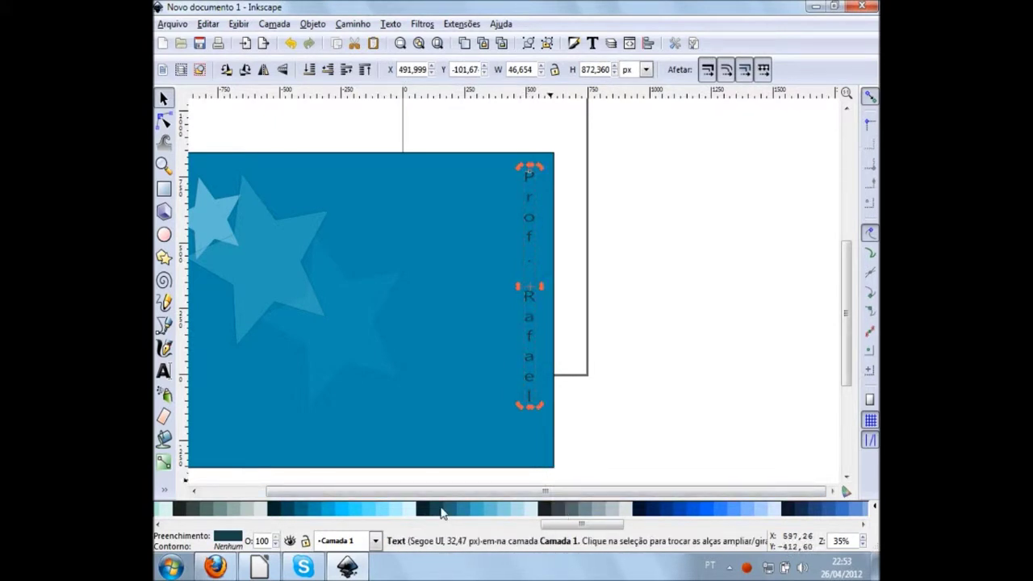
left_click(453, 515)
left_click(350, 510)
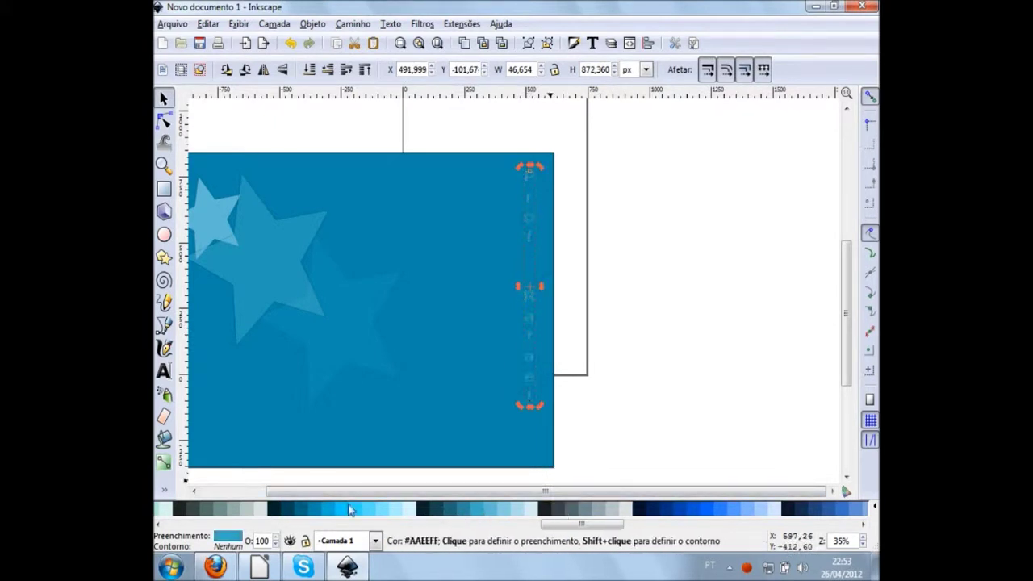
left_click(354, 512)
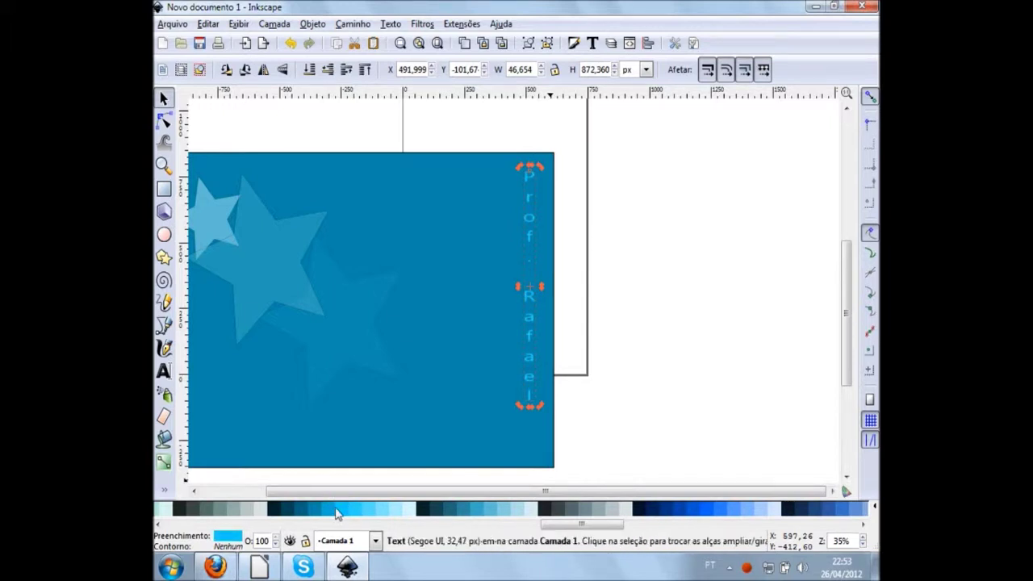
left_click(605, 341)
mouse_move(530, 337)
left_mouse_down()
mouse_move(535, 357)
mouse_move(539, 349)
left_mouse_up()
left_click(625, 409)
scroll(665, 422, "left", 3)
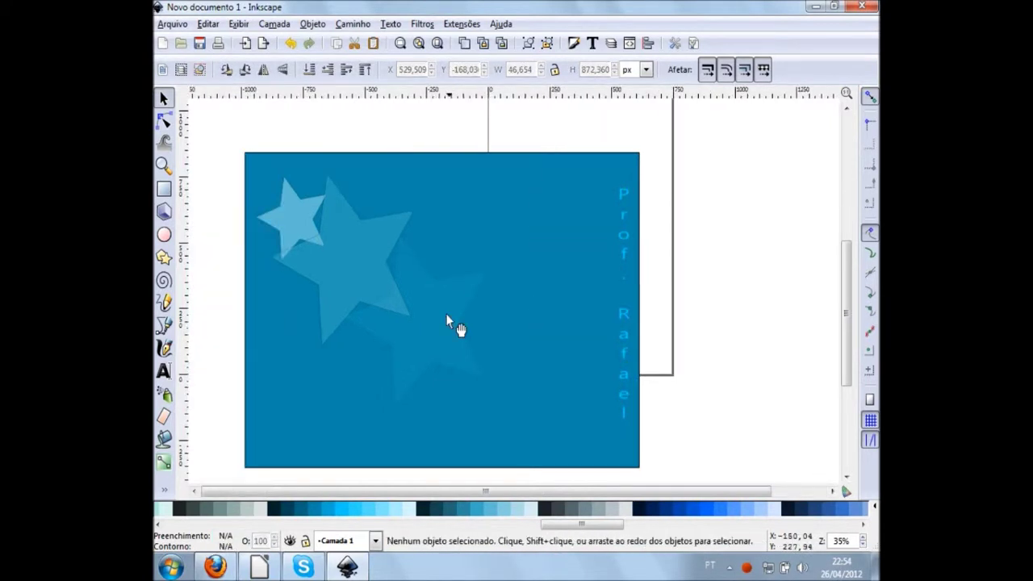
Step: Give the background rectangle a vertical gradient with a light cyan #2AD4FF top
left_click(459, 352)
left_click(551, 385)
left_click(708, 364)
left_click(497, 395)
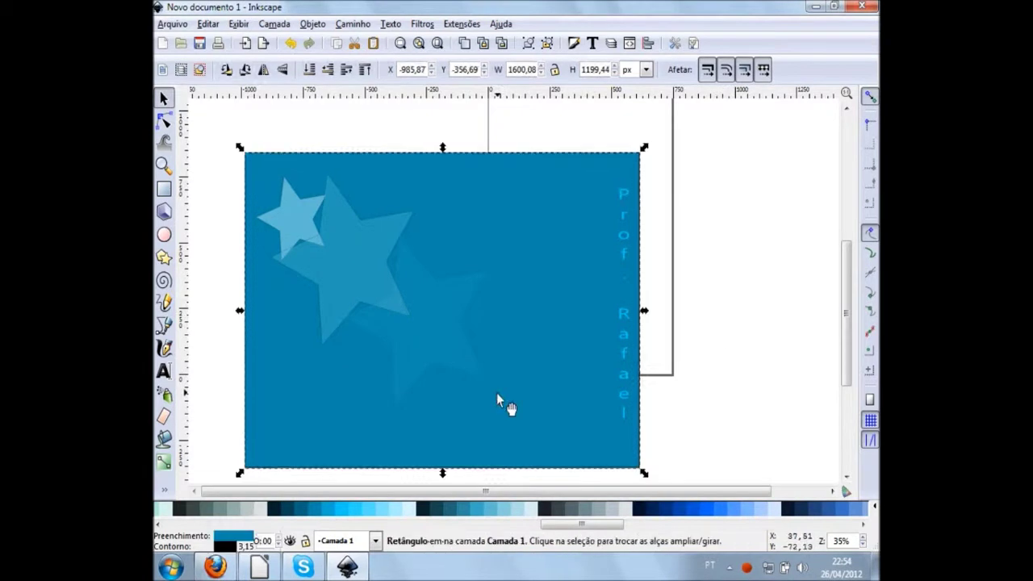
left_click(164, 462)
left_click_drag(459, 469, 463, 416)
left_click_drag(464, 370, 459, 151)
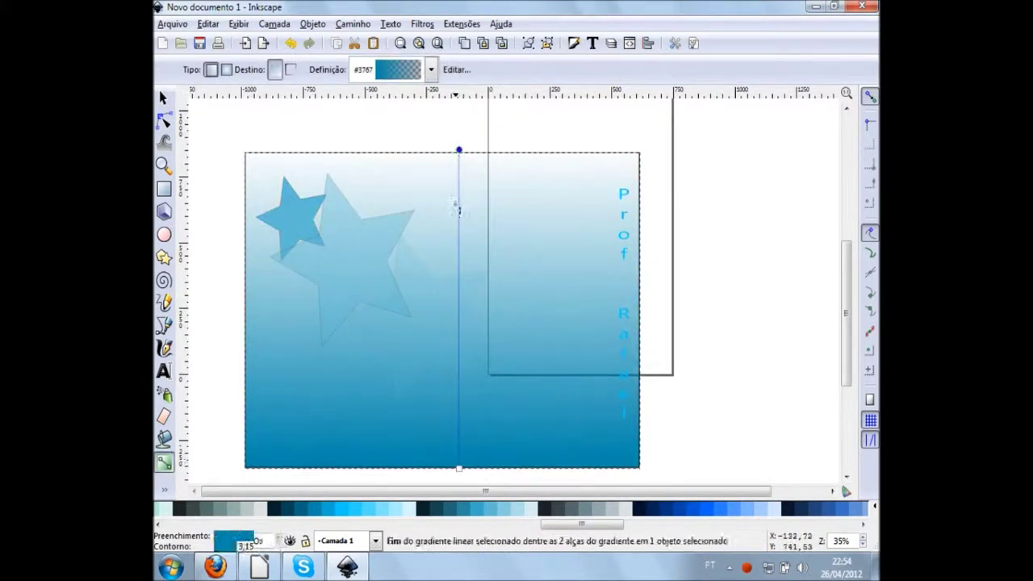
left_click(360, 511)
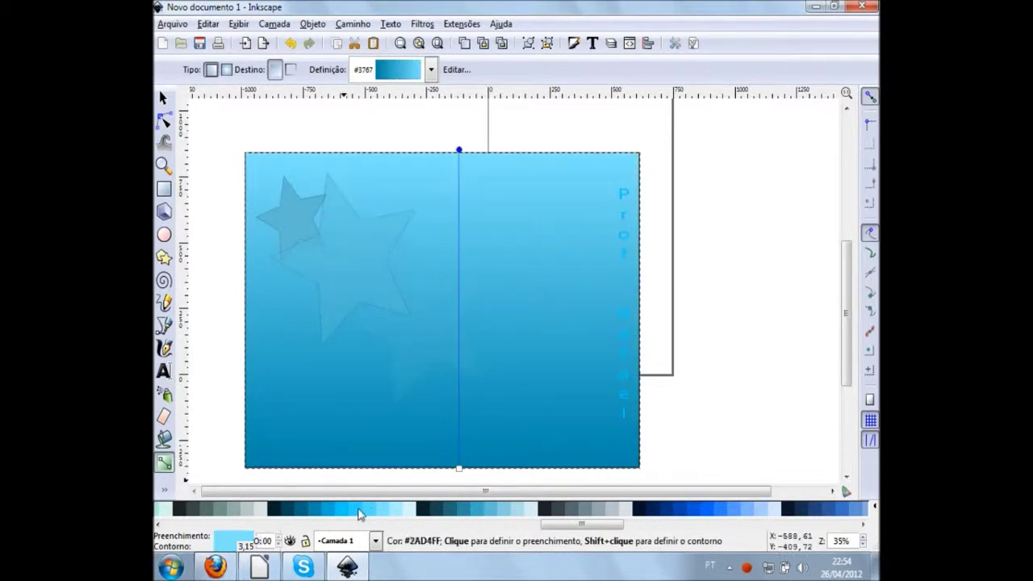
key("s")
Step: Recolour the vertical name text with darker and sky-blue palette swatches
left_click(729, 272)
left_click(631, 340)
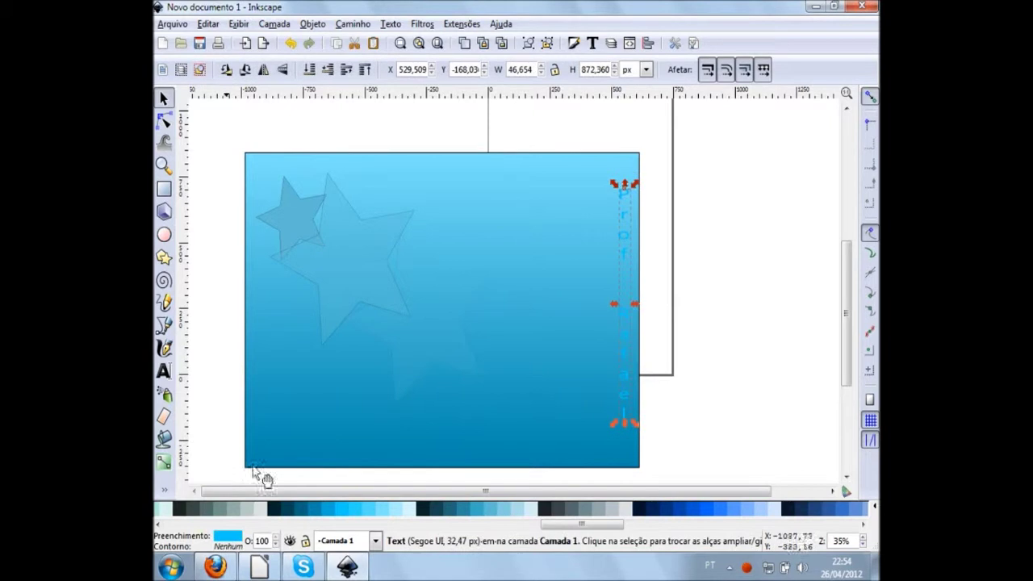
left_click(464, 512)
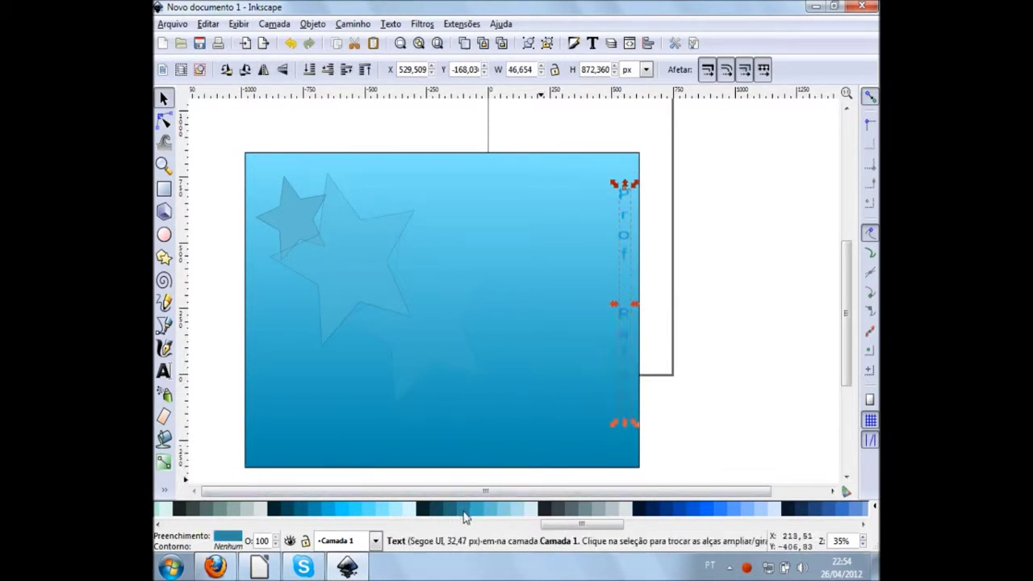
left_click(362, 513)
Step: Fill the vertical name text dark teal #006680, then zoom and select all to inspect
left_click(327, 515)
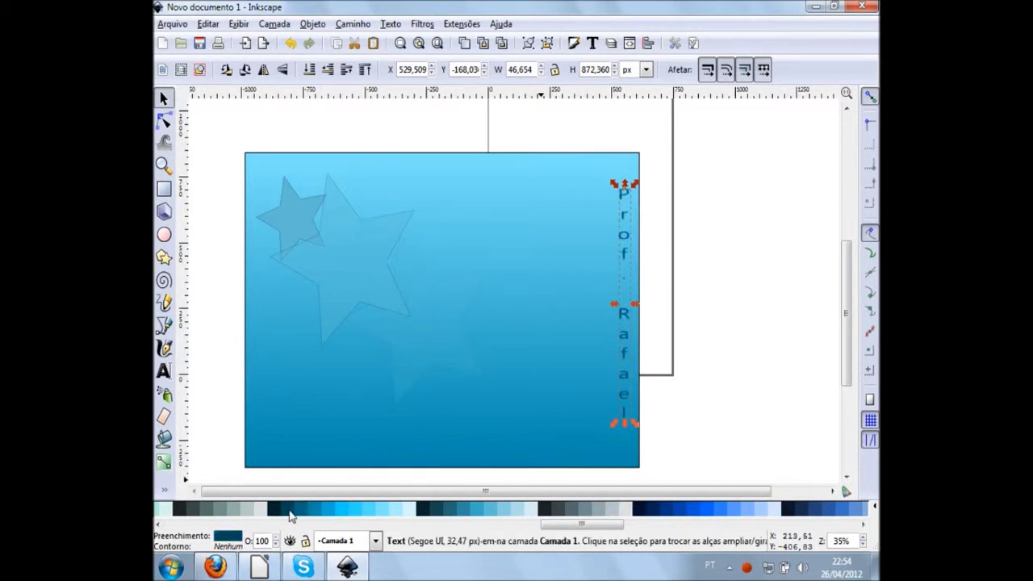
left_click(307, 515)
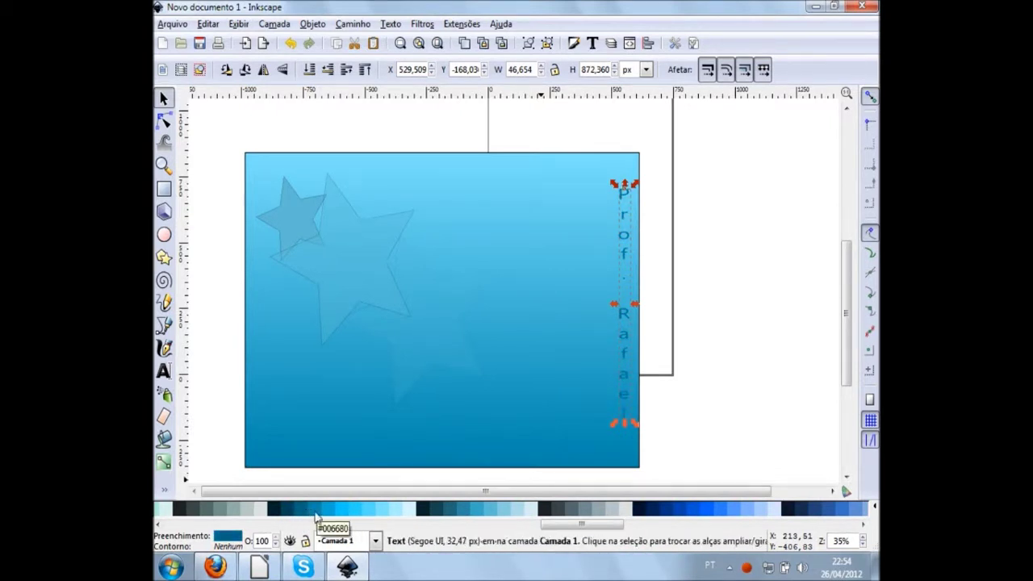
left_click(701, 294)
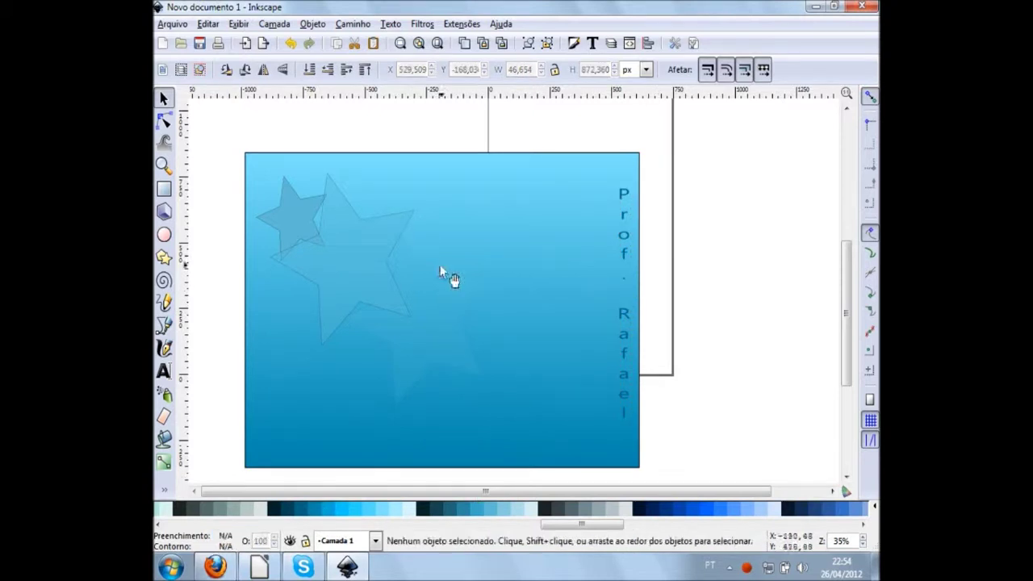
scroll(441, 229, "up", 4)
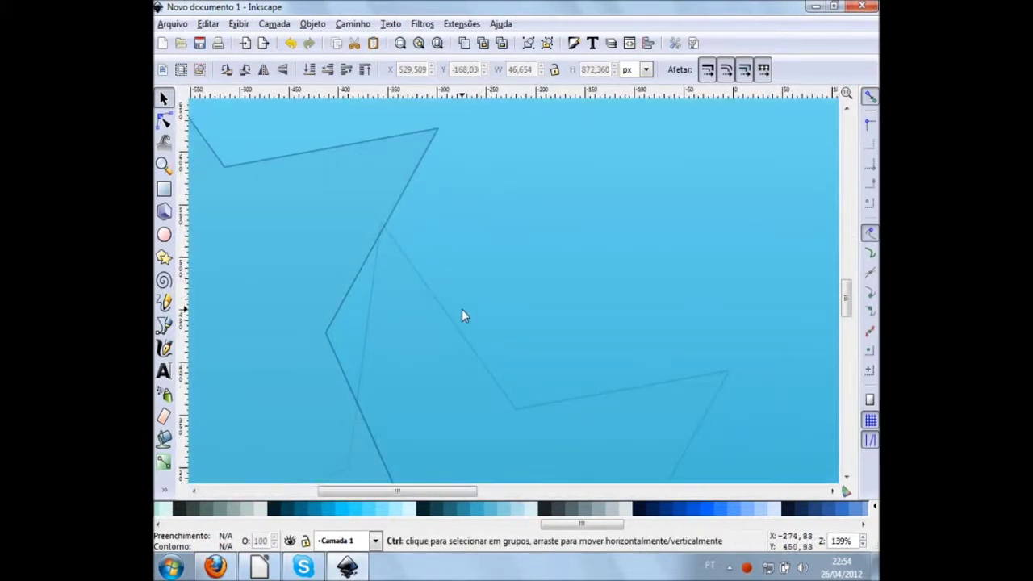
scroll(486, 340, "down", 2)
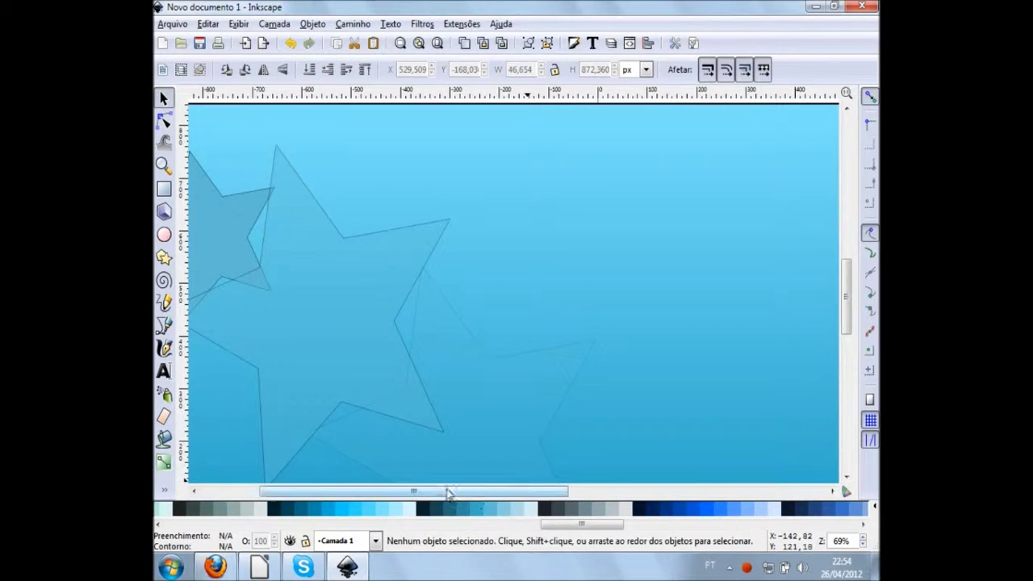
mouse_move(450, 496)
left_mouse_down()
mouse_move(605, 495)
mouse_move(353, 486)
mouse_move(508, 507)
mouse_move(464, 508)
left_mouse_up()
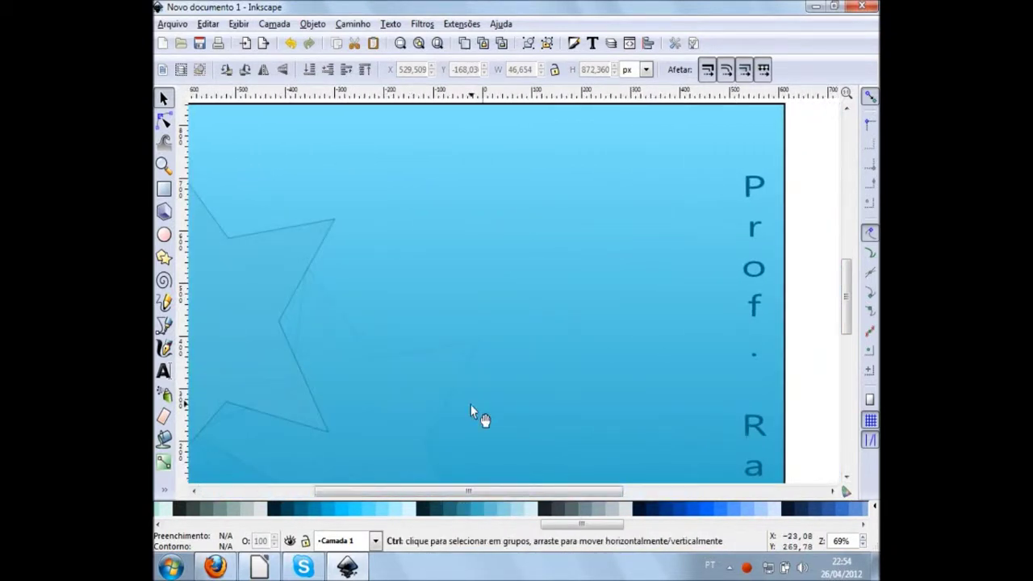
scroll(474, 413, "down", 2)
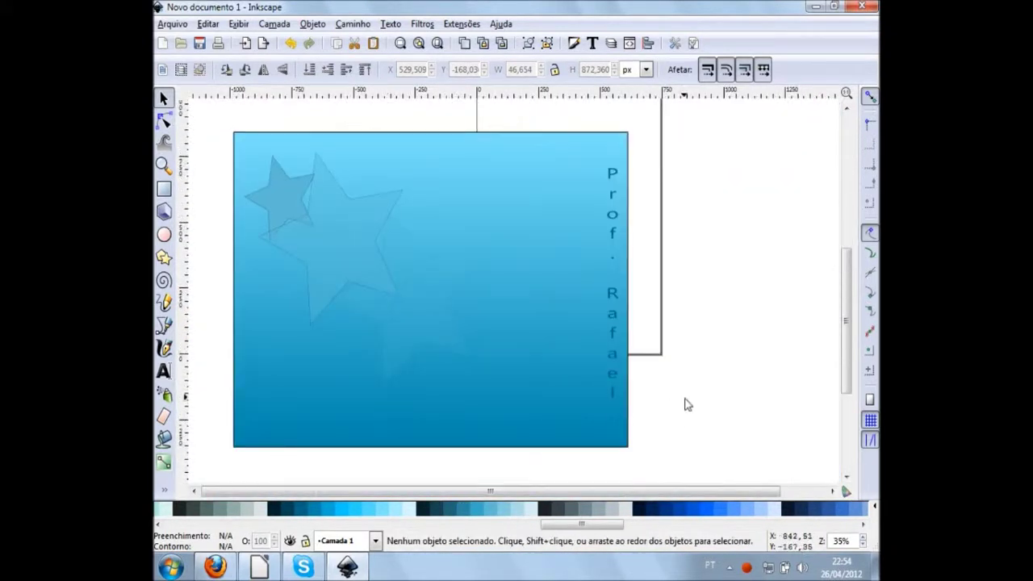
scroll(715, 413, "left", 1)
mouse_move(717, 477)
left_mouse_down()
mouse_move(663, 479)
mouse_move(237, 98)
left_mouse_up()
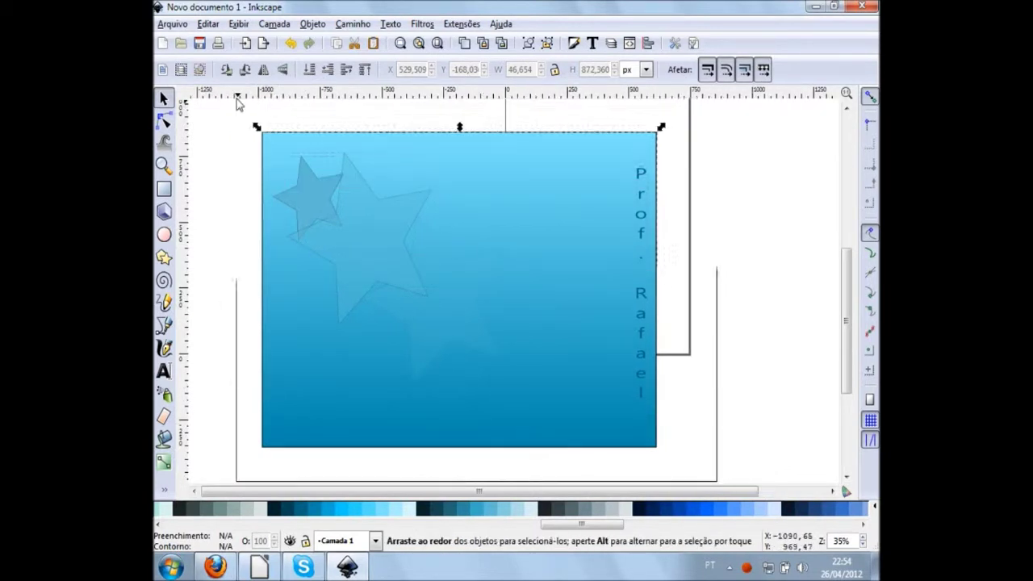
left_click(184, 28)
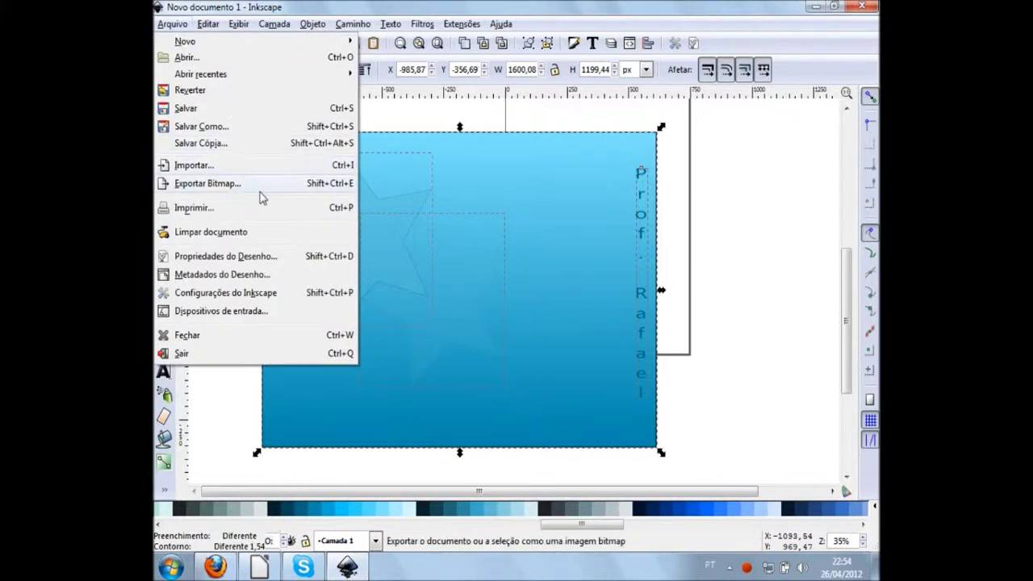
left_click(710, 364)
left_click(767, 408)
left_click(554, 427)
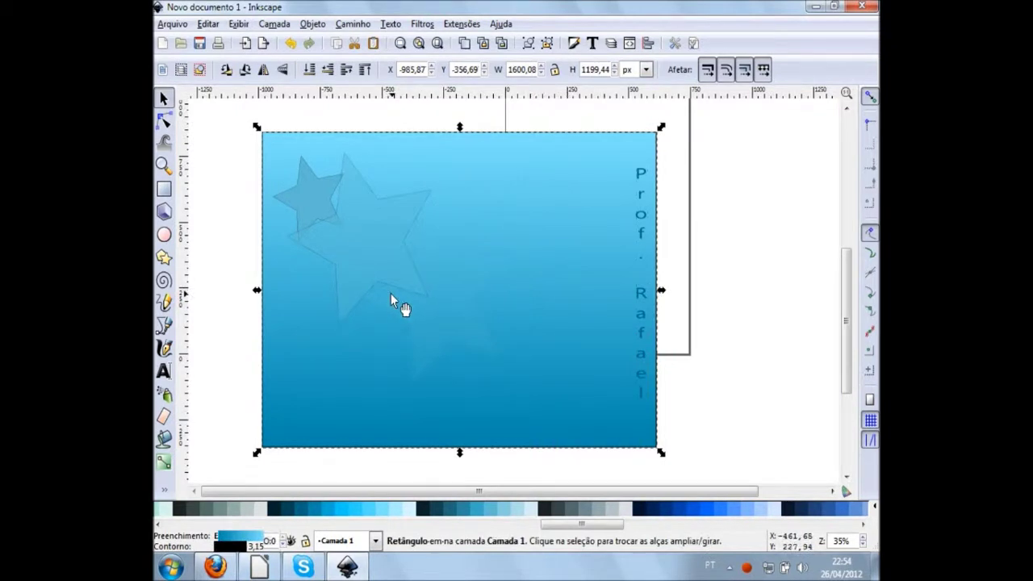
left_click(417, 466)
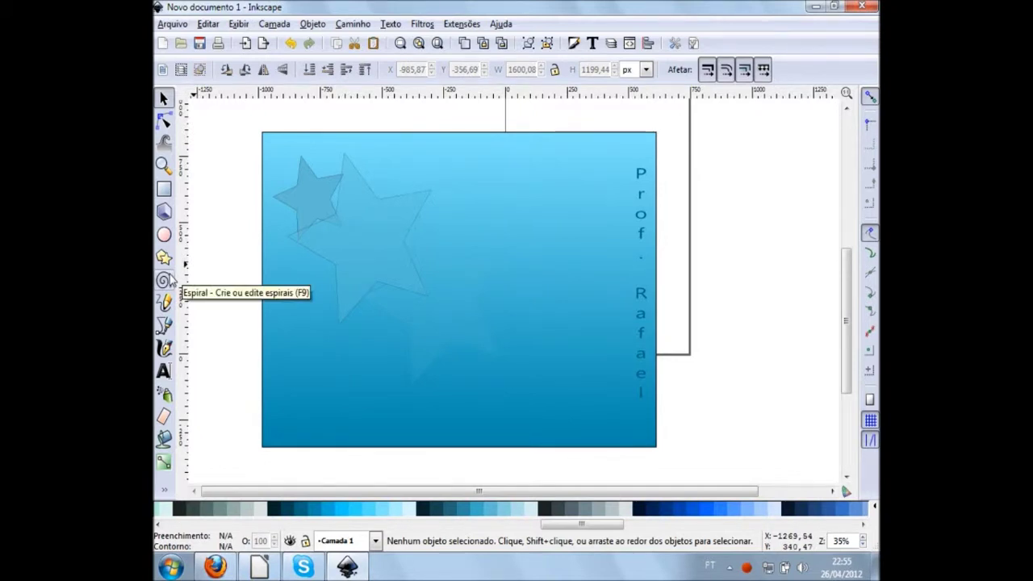
Step: Remove a test spiral and reset Spiral settings to 3 turns, divergence 1, inner radius 0
left_click(166, 279)
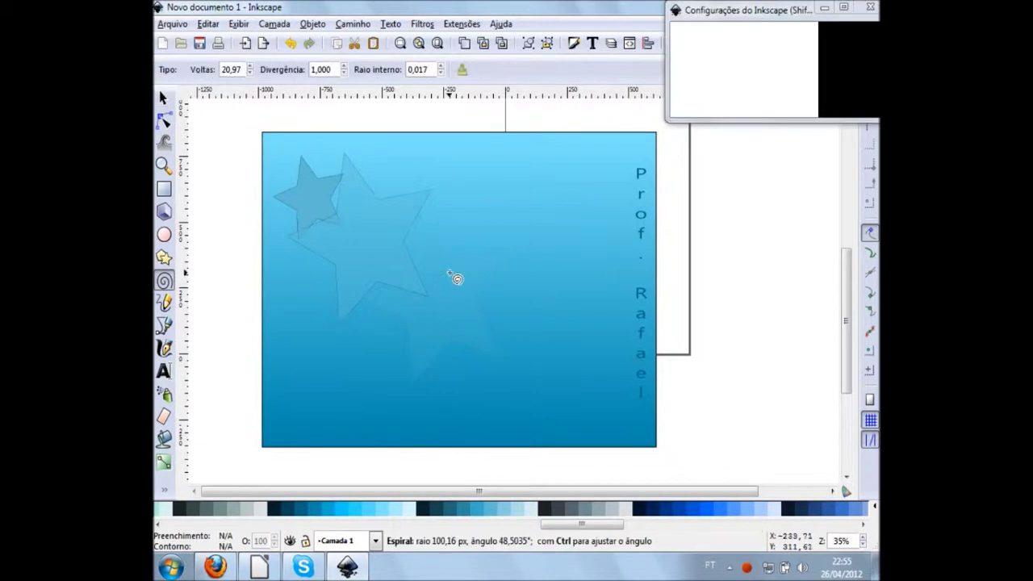
left_click_drag(432, 253, 449, 272)
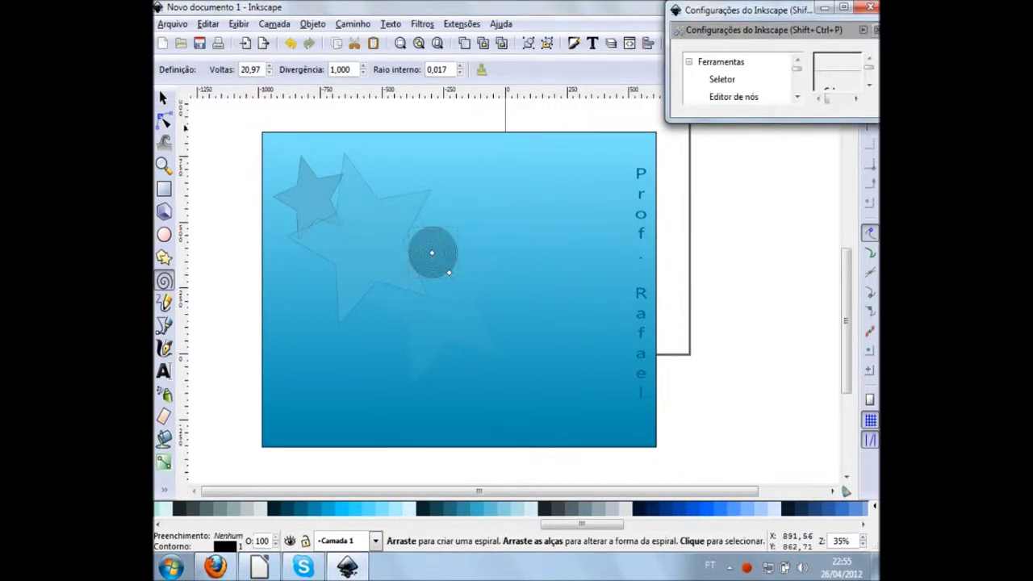
left_click(429, 251)
key("Delete")
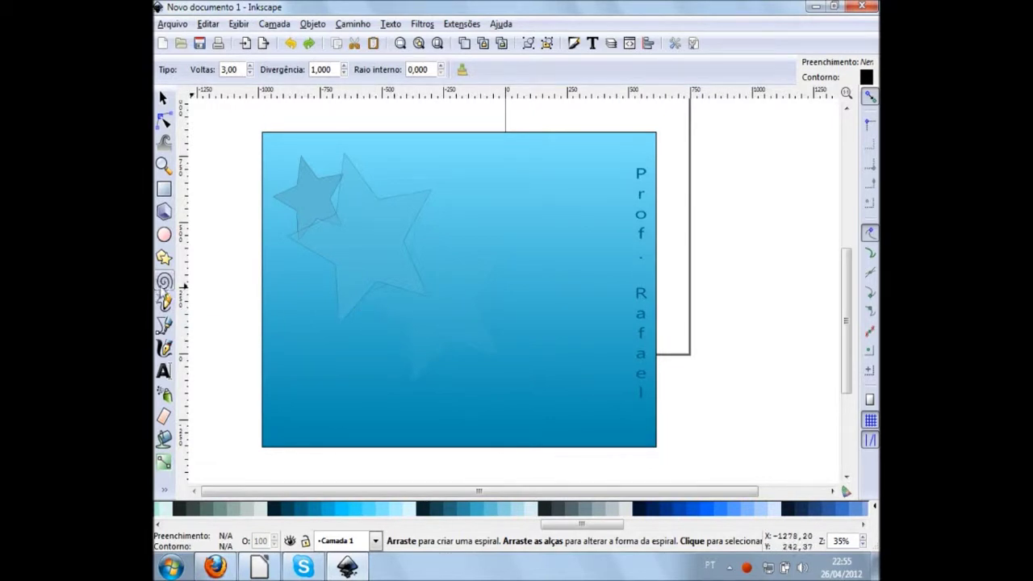
double_click(165, 283)
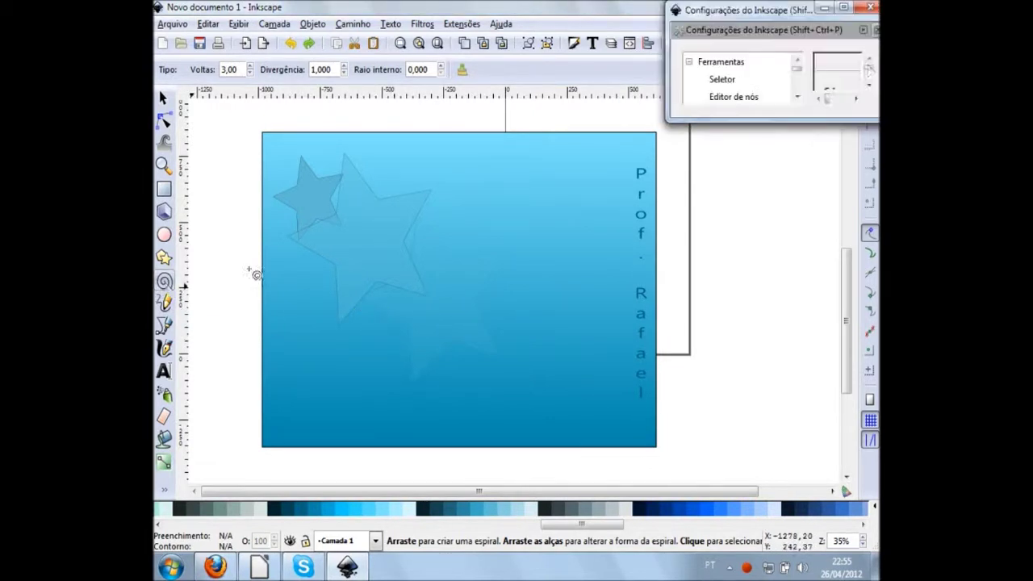
left_click(871, 9)
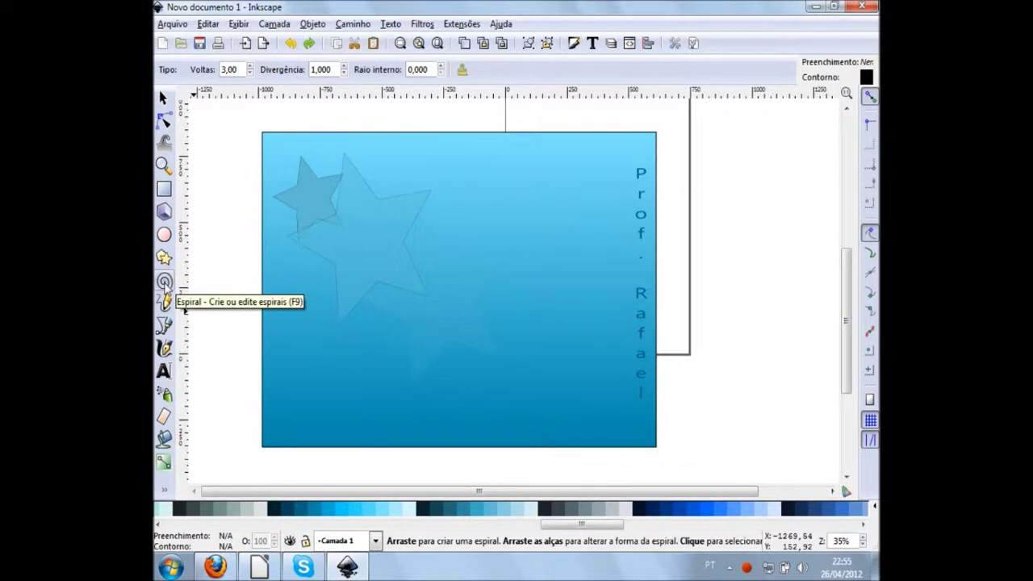
Step: Draw a large spiral and move it further onto the page's left side
mouse_move(313, 253)
left_mouse_down()
mouse_move(457, 375)
mouse_move(412, 339)
mouse_move(381, 349)
left_mouse_up()
key("s")
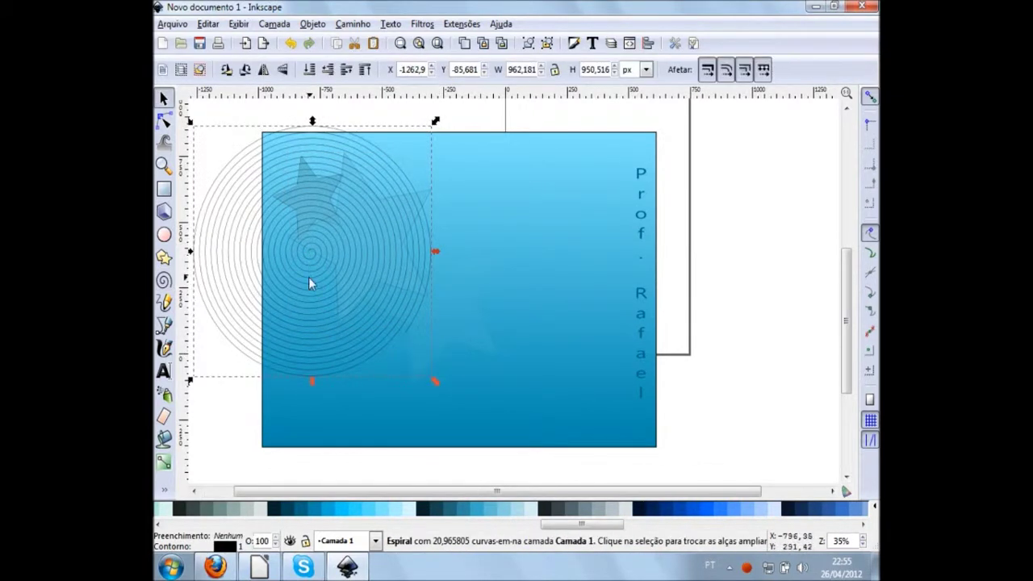
left_click(309, 253)
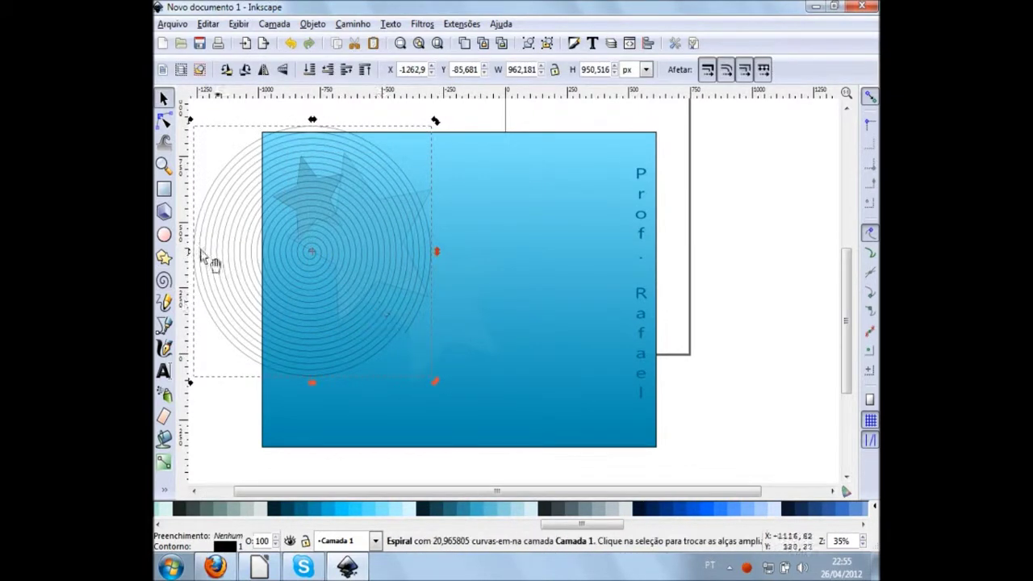
left_click_drag(208, 210, 256, 249)
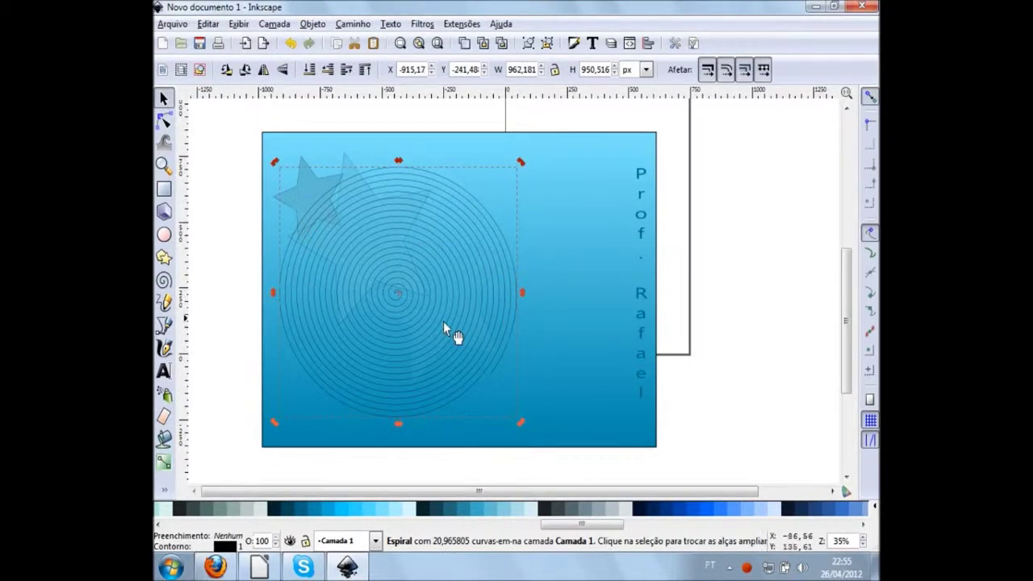
Step: Widen the spiral's hollow centre, remove outer turns, and give it a lighter teal stroke, no fill
double_click(441, 396)
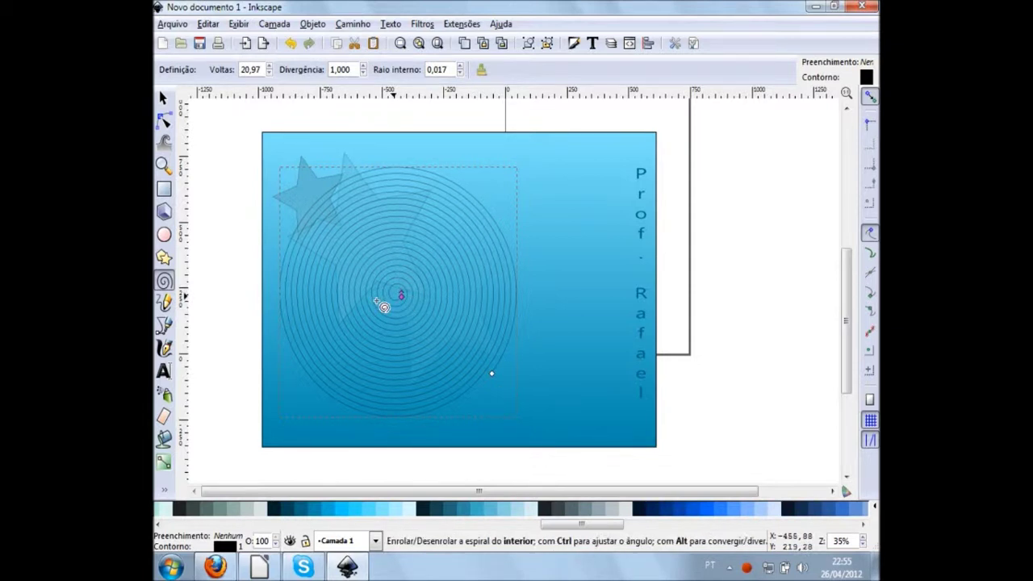
mouse_move(418, 302)
left_mouse_down()
mouse_move(383, 252)
mouse_move(405, 373)
left_mouse_up()
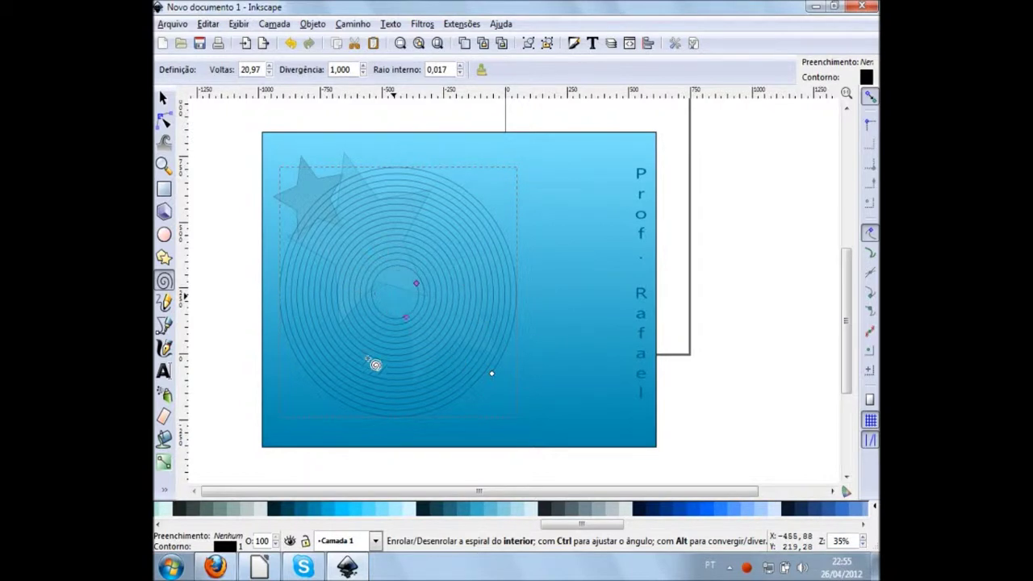
left_click_drag(389, 252, 468, 335)
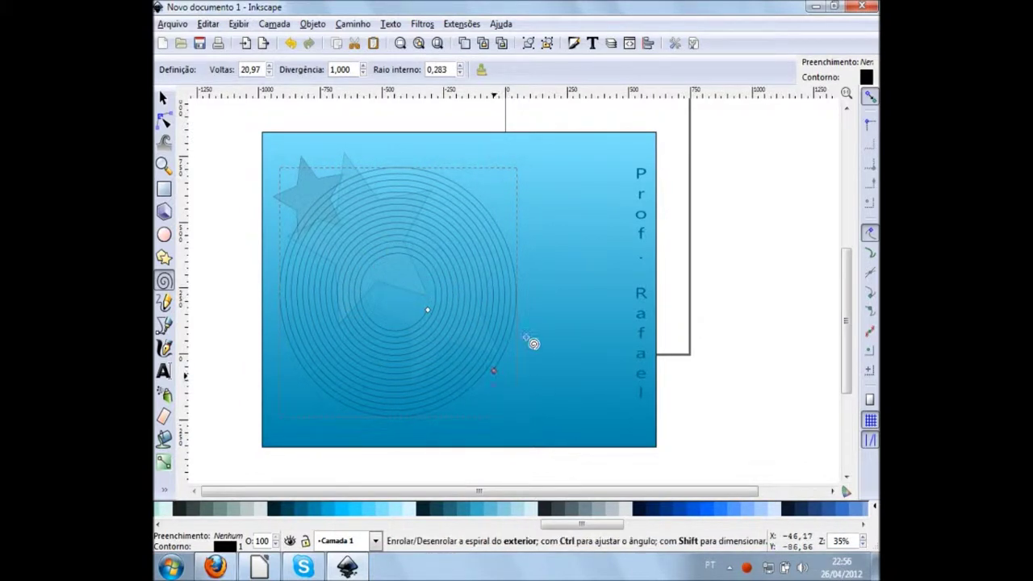
left_click_drag(494, 377, 516, 309)
mouse_move(499, 223)
left_mouse_down()
mouse_move(322, 332)
mouse_move(372, 396)
mouse_move(482, 415)
mouse_move(479, 231)
mouse_move(400, 197)
mouse_move(367, 207)
left_mouse_up()
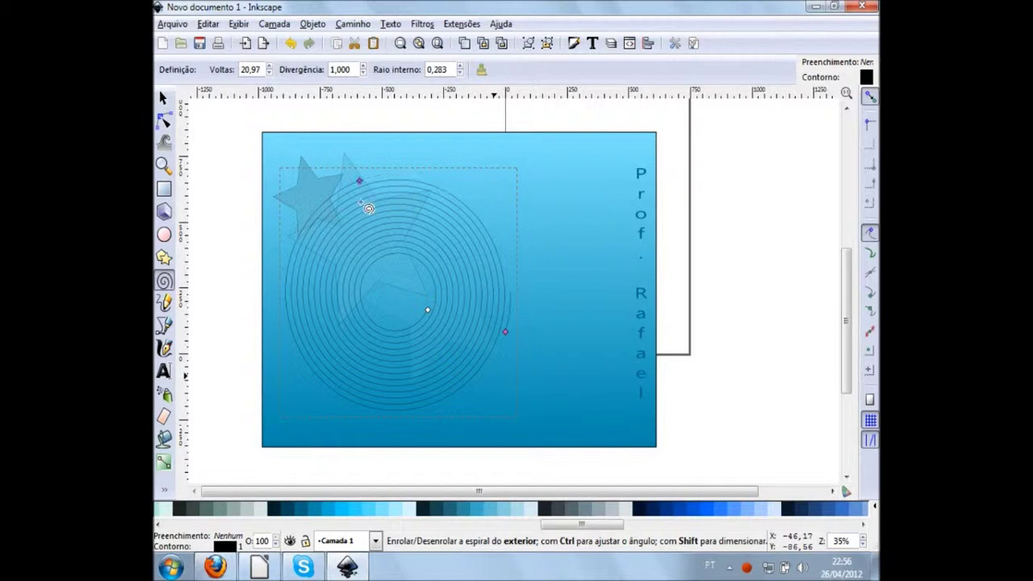
left_click(453, 515, "shift")
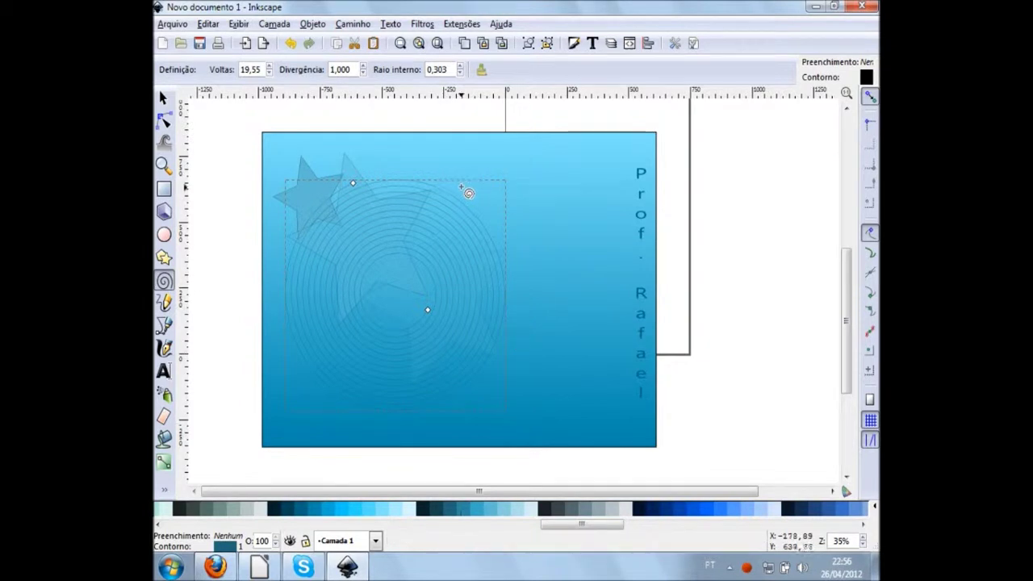
left_click(493, 512)
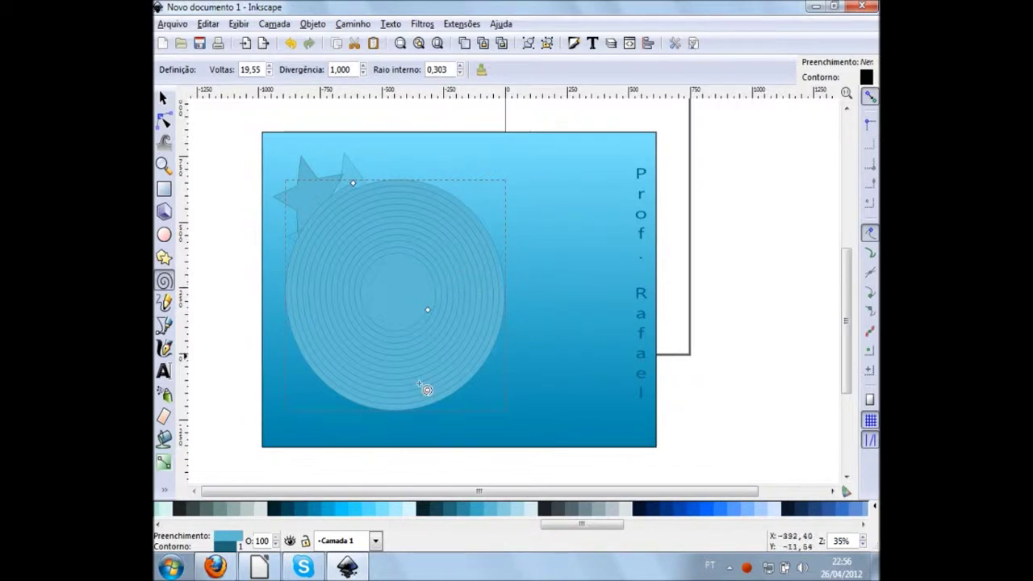
key("ctrl+z")
Step: Move the spiral right, scale it to about 62%, and place it at the top right
key("s")
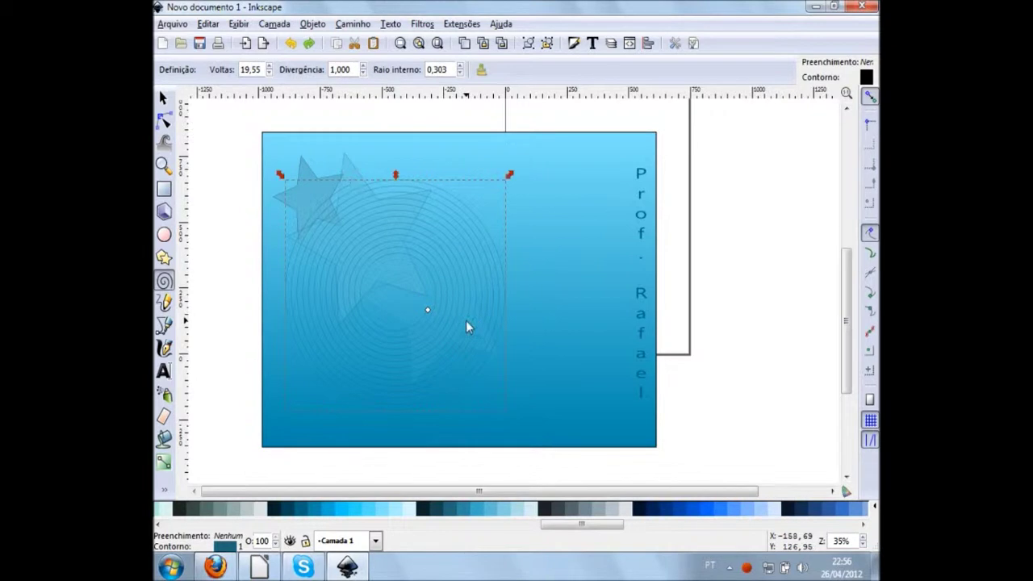
key("shift+Right")
key("shift+Right")
key("shift+Right")
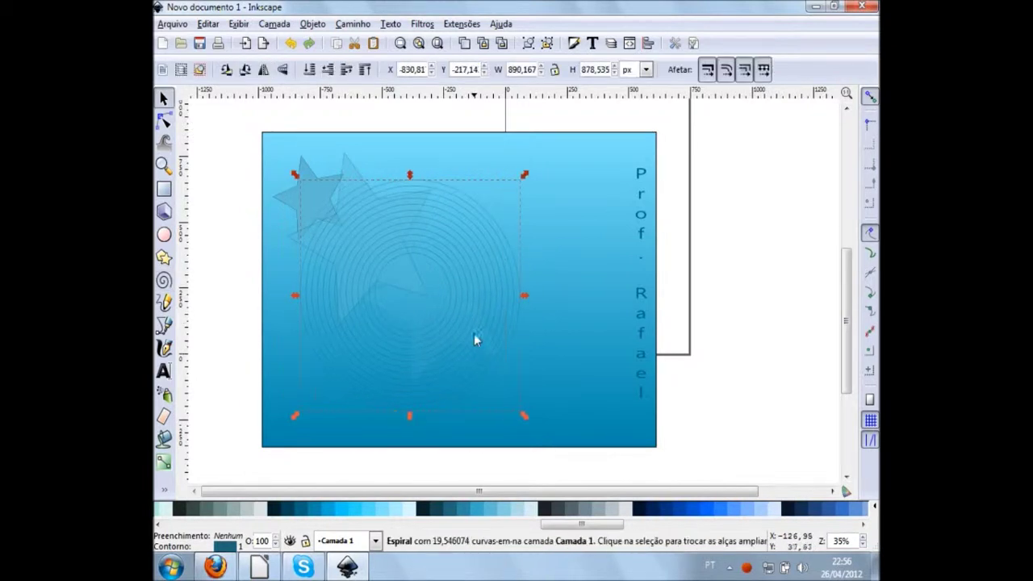
left_click_drag(564, 344, 585, 326)
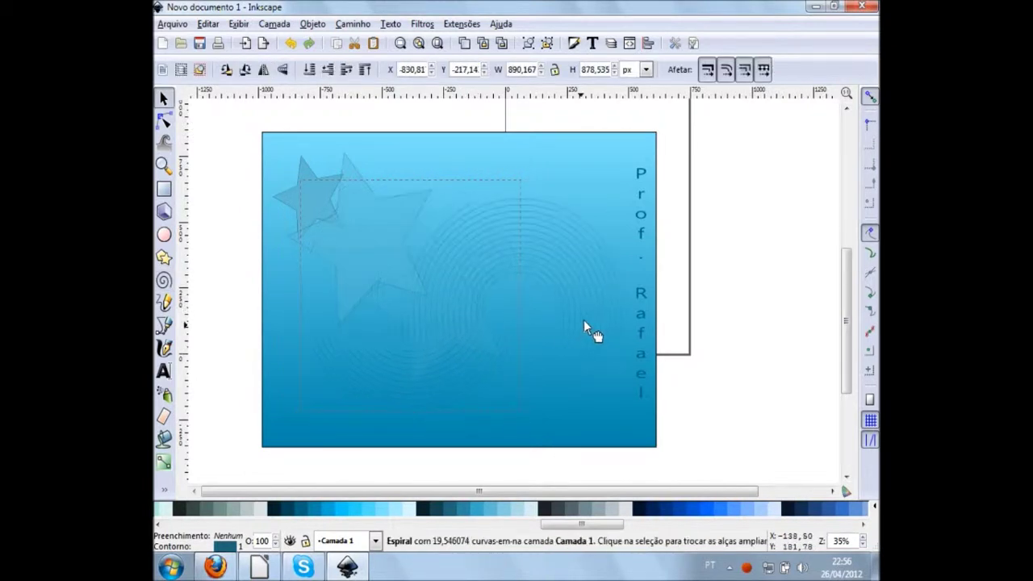
mouse_move(587, 316)
left_mouse_down()
mouse_move(606, 284)
mouse_move(607, 326)
left_mouse_up()
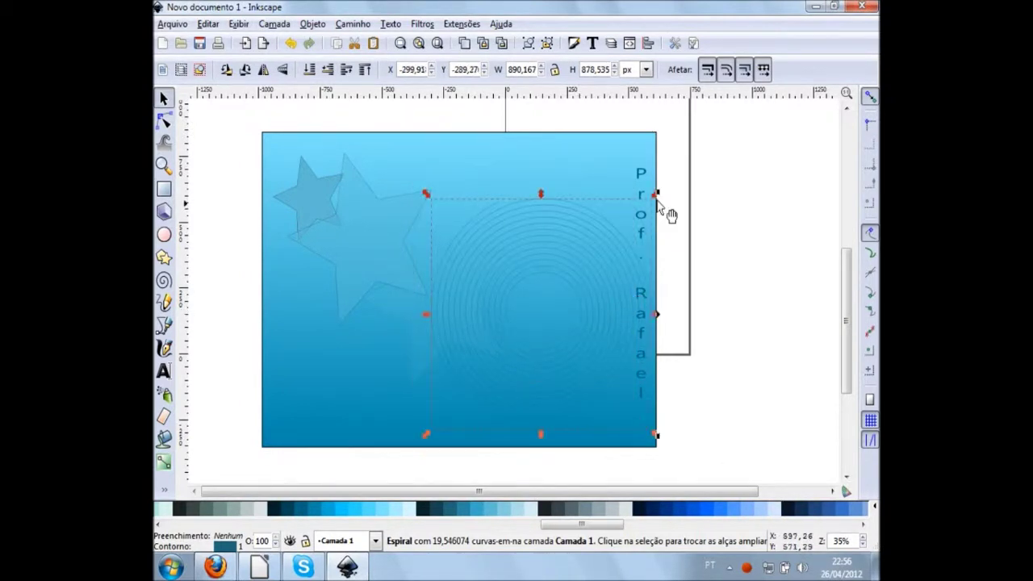
mouse_move(657, 196)
left_mouse_down()
mouse_move(573, 288)
mouse_move(635, 271)
mouse_move(601, 162)
left_mouse_up()
left_click(711, 293)
left_click(715, 221)
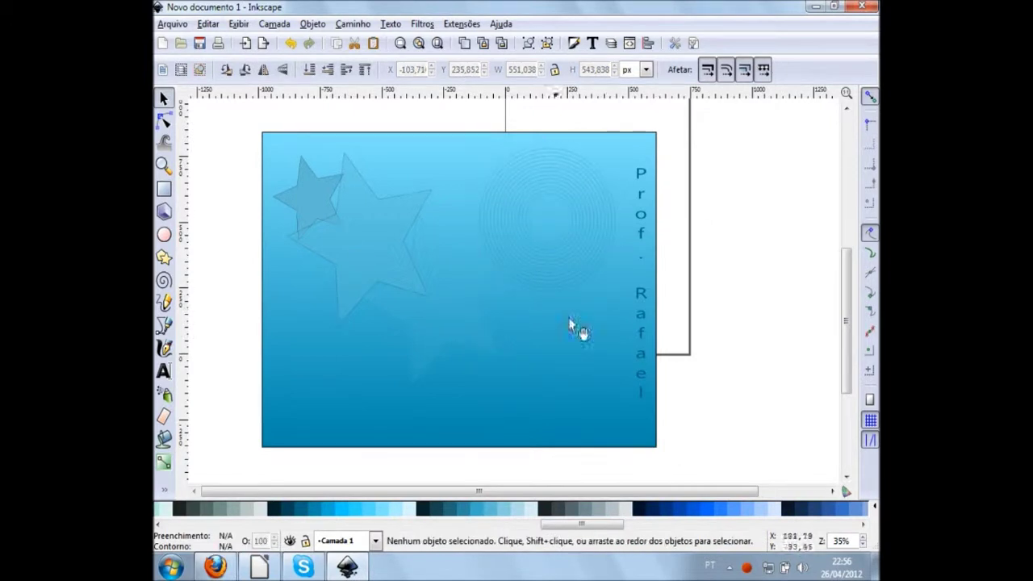
left_click(687, 247)
left_click(595, 347)
scroll(620, 374, "down", 2)
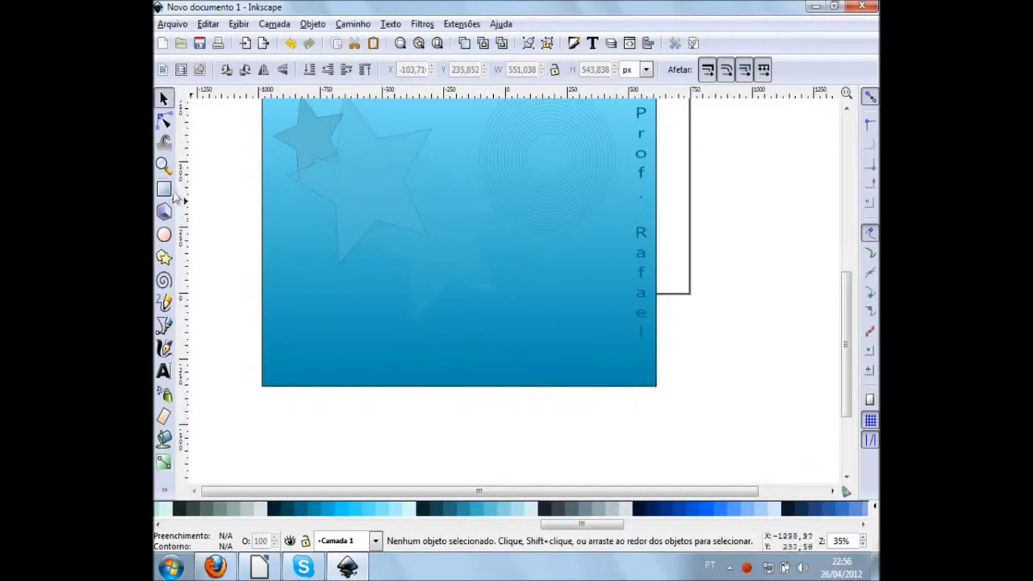
left_click(163, 189)
scroll(358, 325, "down", 2)
scroll(347, 288, "down", 2)
left_click_drag(341, 284, 631, 438)
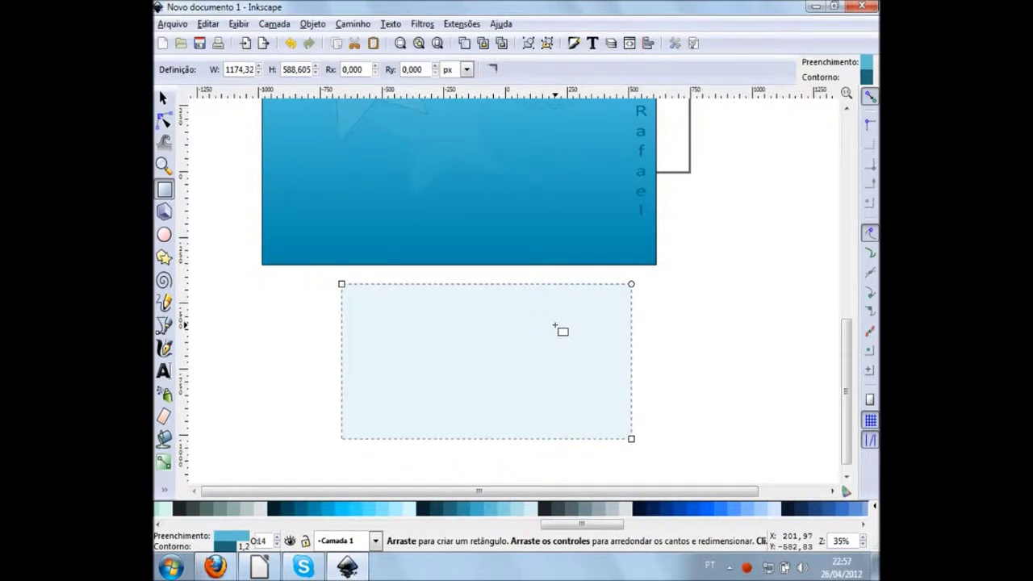
key("ctrl")
key("ctrl+shift+f")
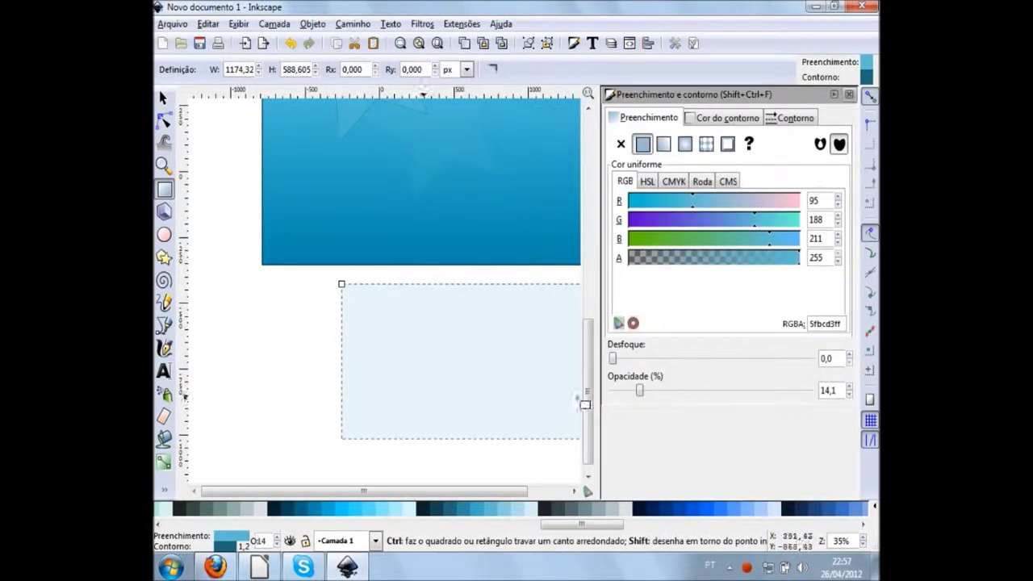
left_click_drag(640, 391, 810, 391)
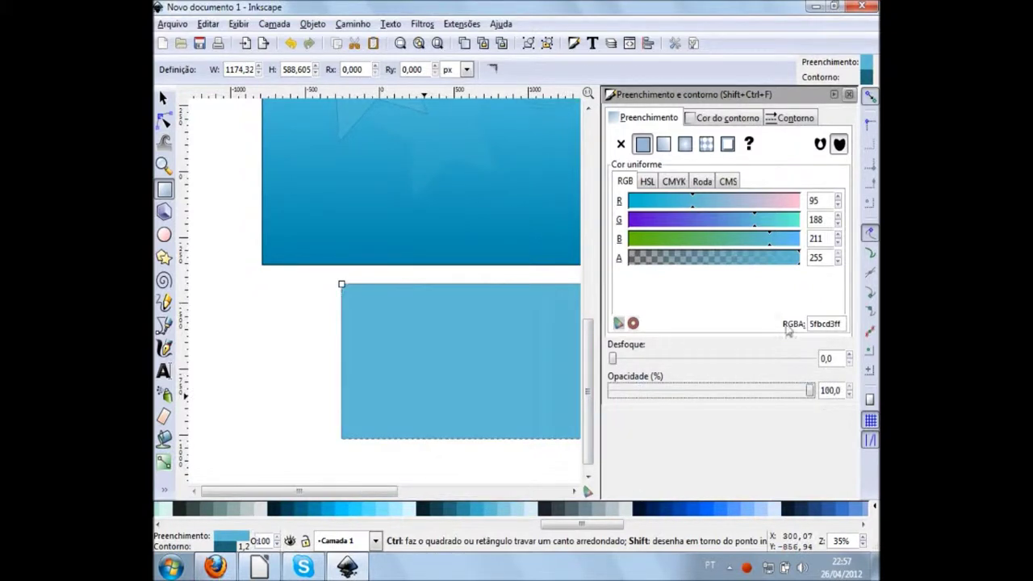
left_click(848, 95)
key("F1")
left_click(734, 326)
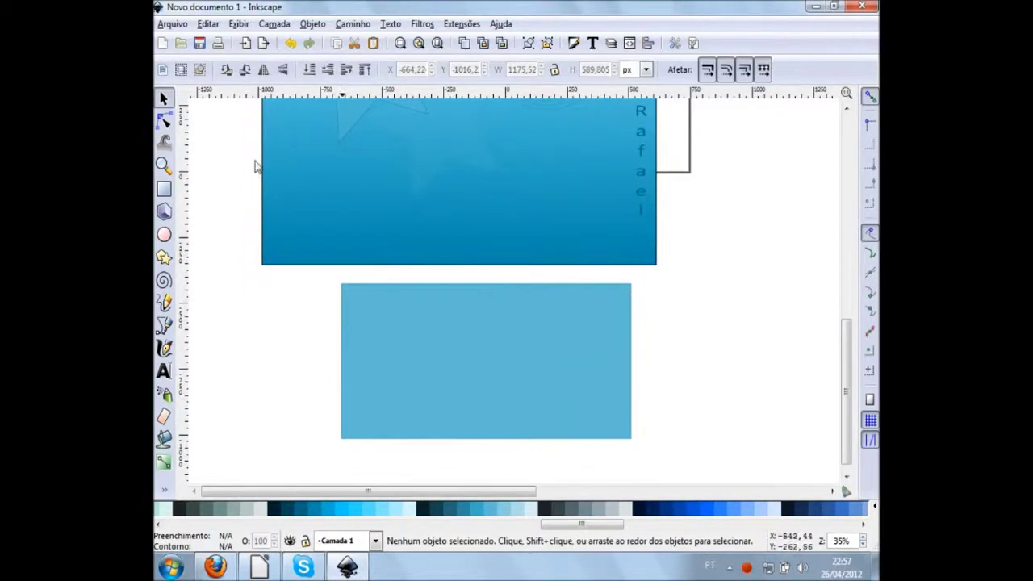
left_click(164, 189)
left_click_drag(220, 260, 341, 371)
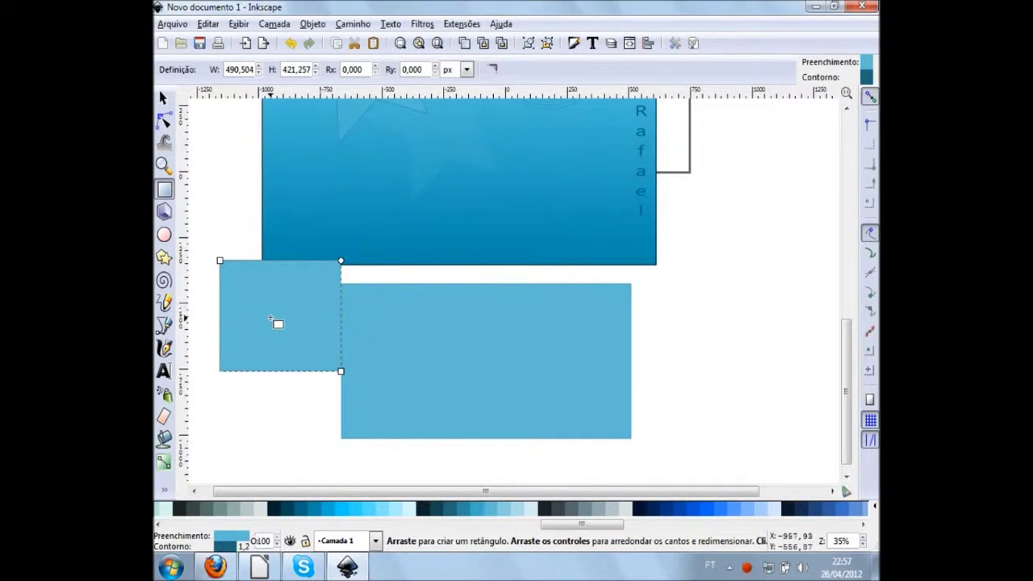
key("s")
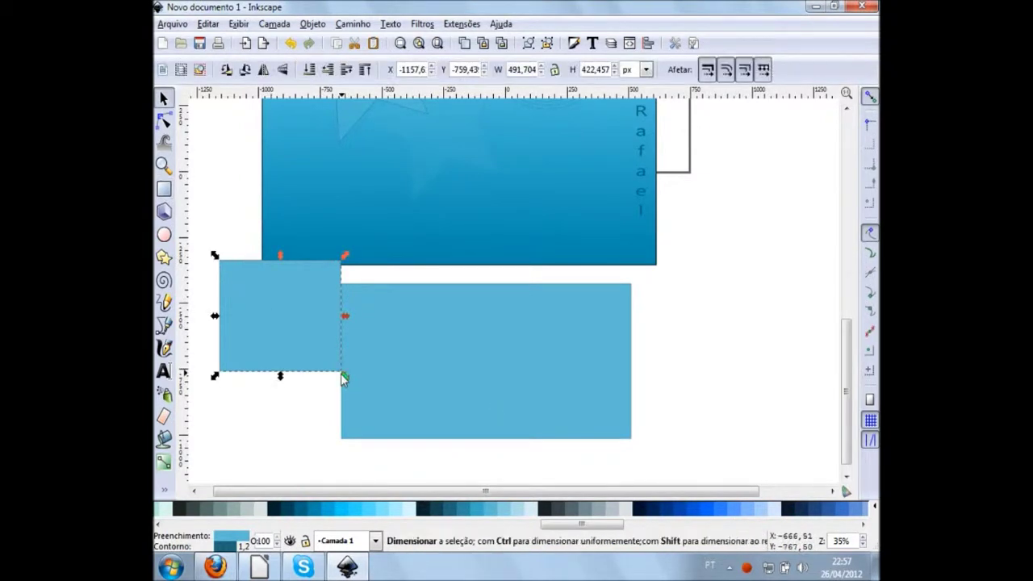
key("Delete")
left_click(534, 387)
key("Delete")
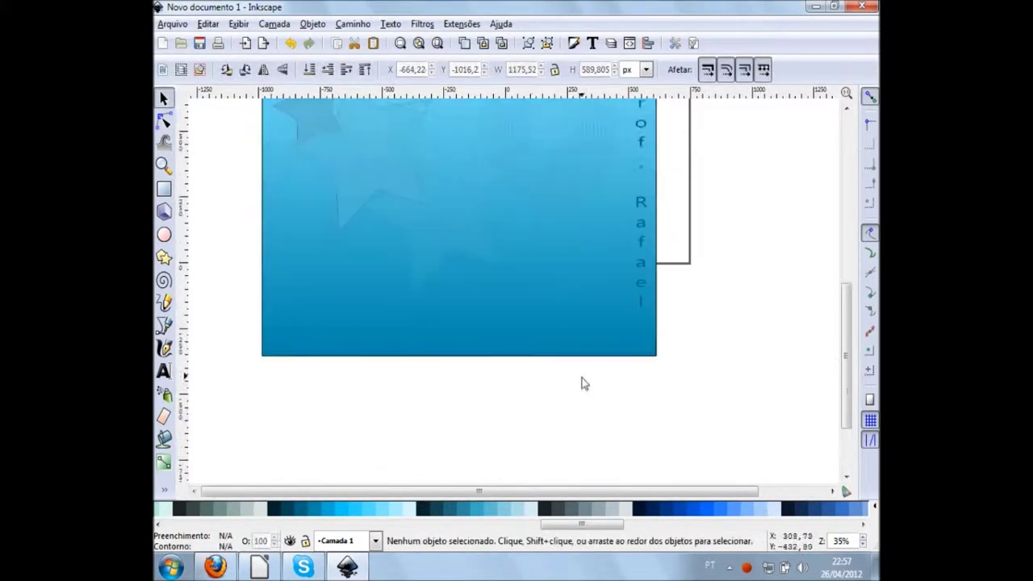
left_click_drag(702, 481, 229, 154)
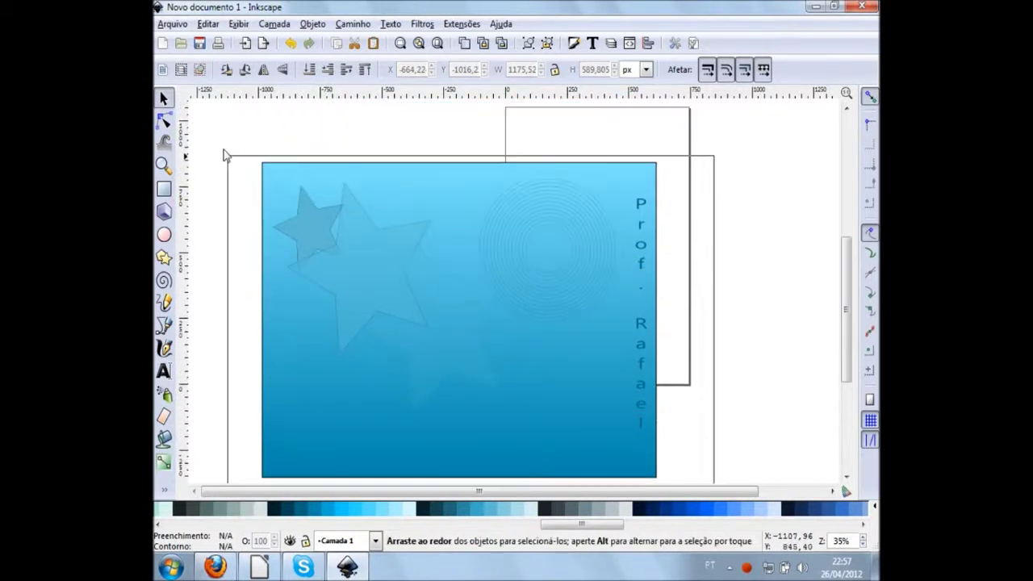
left_click(247, 185)
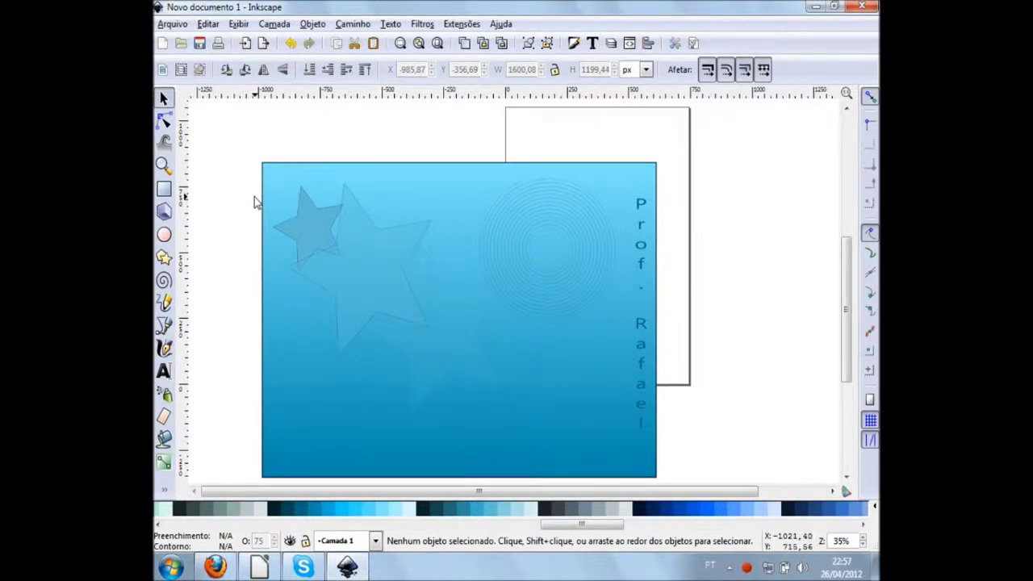
scroll(254, 198, "down", 1)
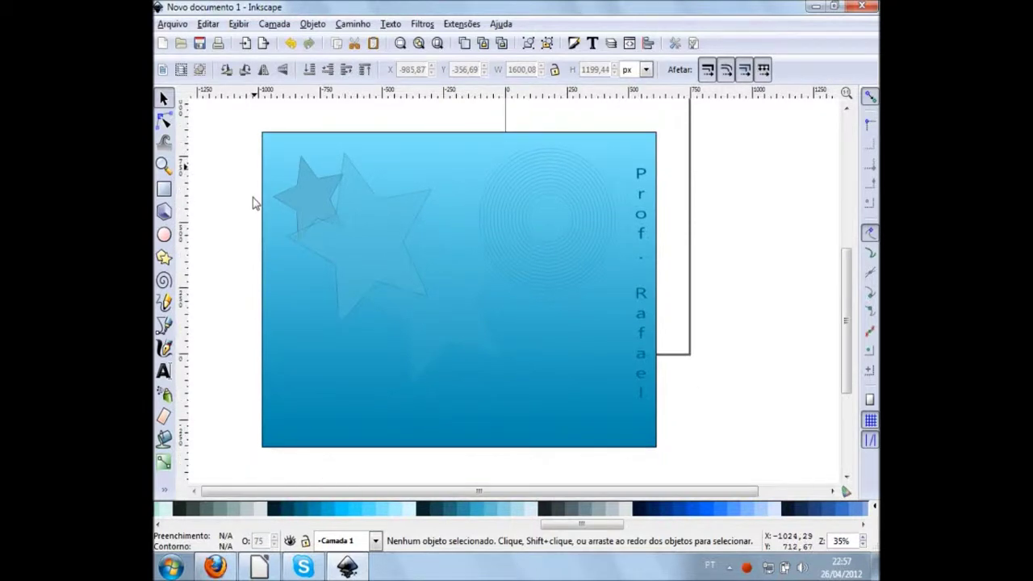